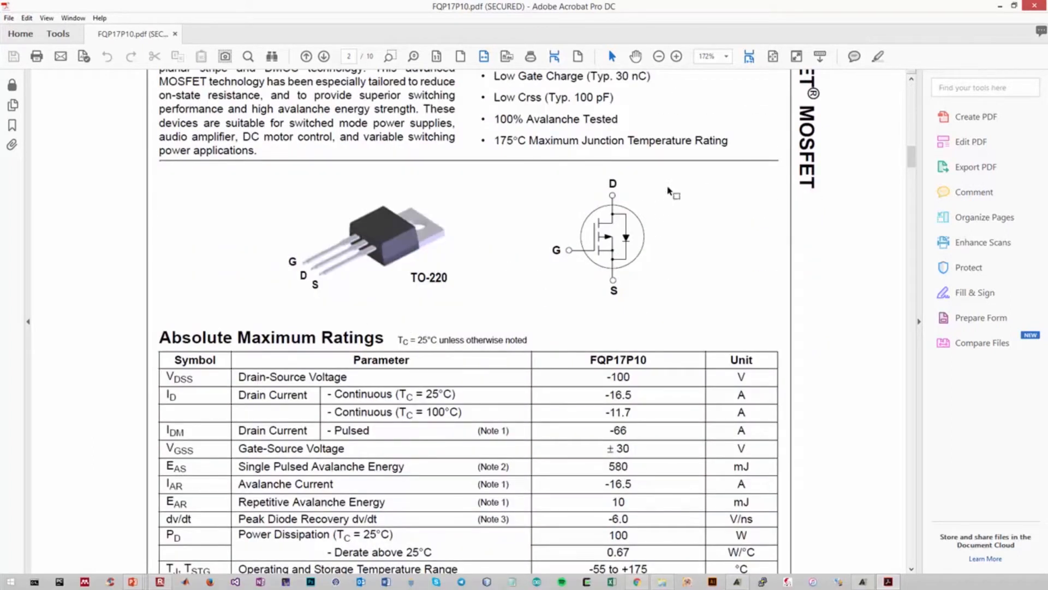
# Examine the FQP17P10 datasheet's MOSFET symbol, TO-220 pin arrangement and package dimension drawing
pyautogui.moveTo(659, 163); pyautogui.dragTo(546, 318)
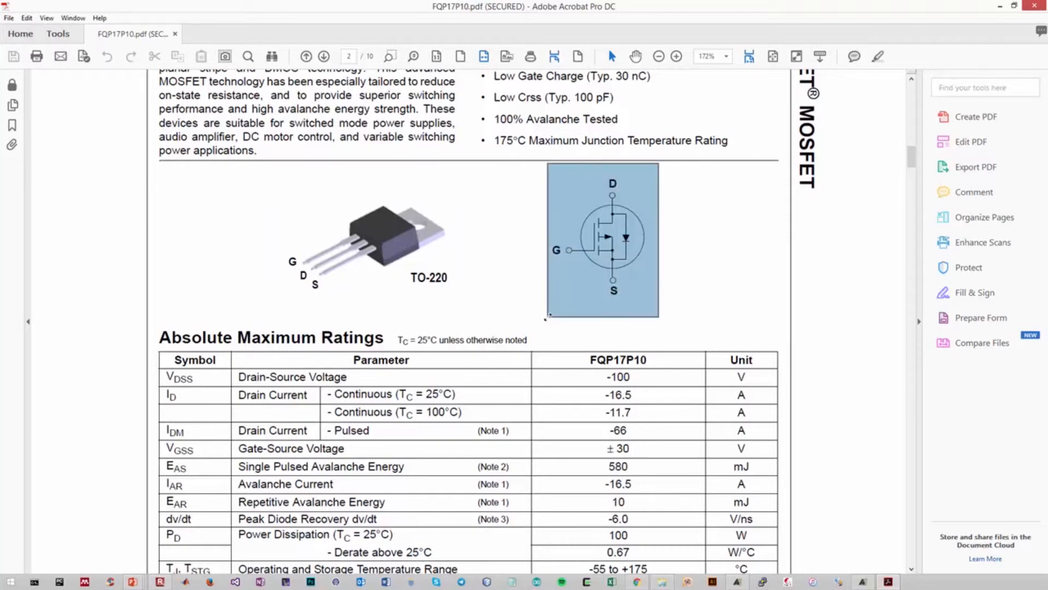
pyautogui.click(508, 301)
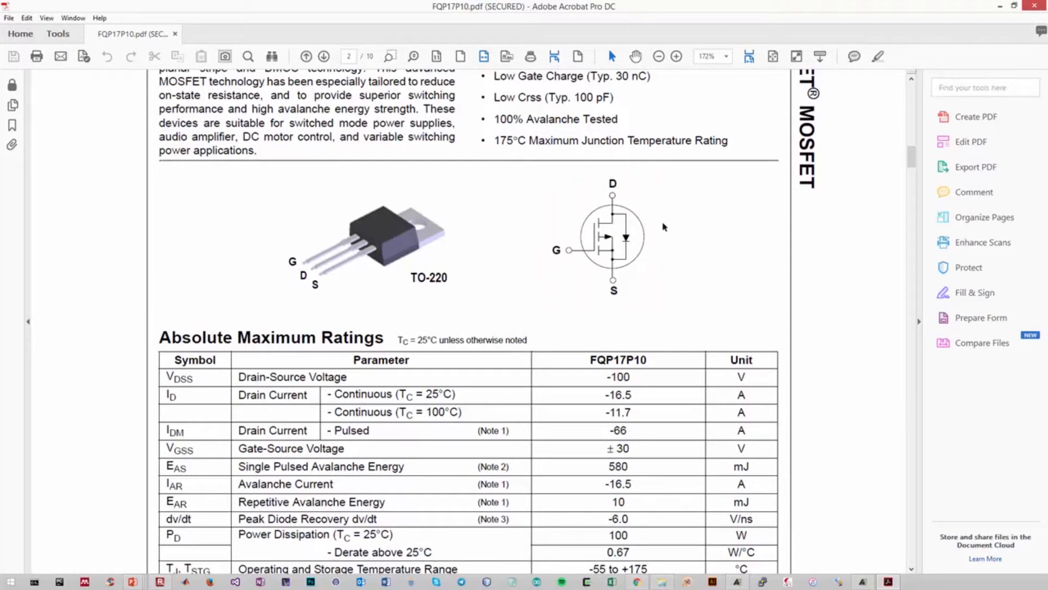
pyautogui.moveTo(274, 254); pyautogui.dragTo(358, 303)
pyautogui.click(423, 281)
pyautogui.moveTo(915, 161)
pyautogui.mouseDown()
pyautogui.moveTo(899, 274)
pyautogui.moveTo(906, 353)
pyautogui.moveTo(892, 545)
pyautogui.moveTo(894, 447)
pyautogui.mouseUp()
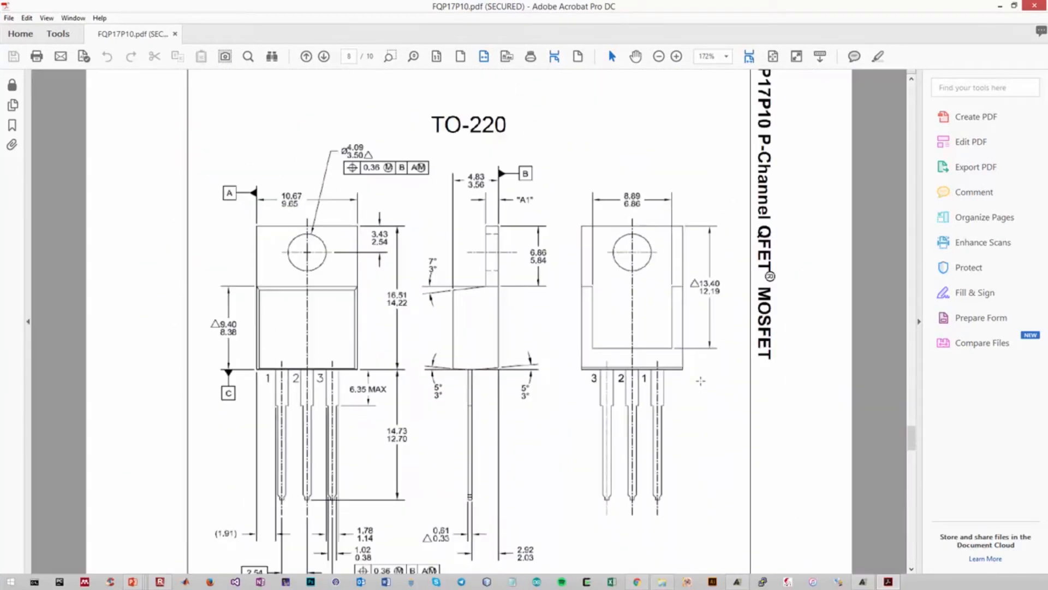
pyautogui.keyDown('ctrl'); pyautogui.scroll(-5, 701, 381); pyautogui.keyUp('ctrl')
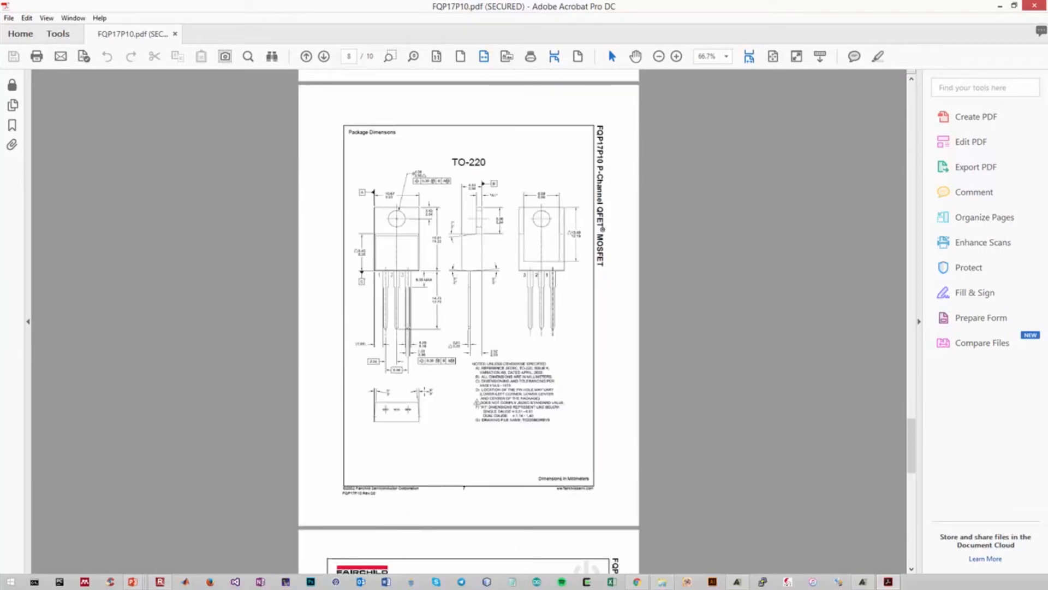
pyautogui.click(449, 392)
pyautogui.click(562, 332)
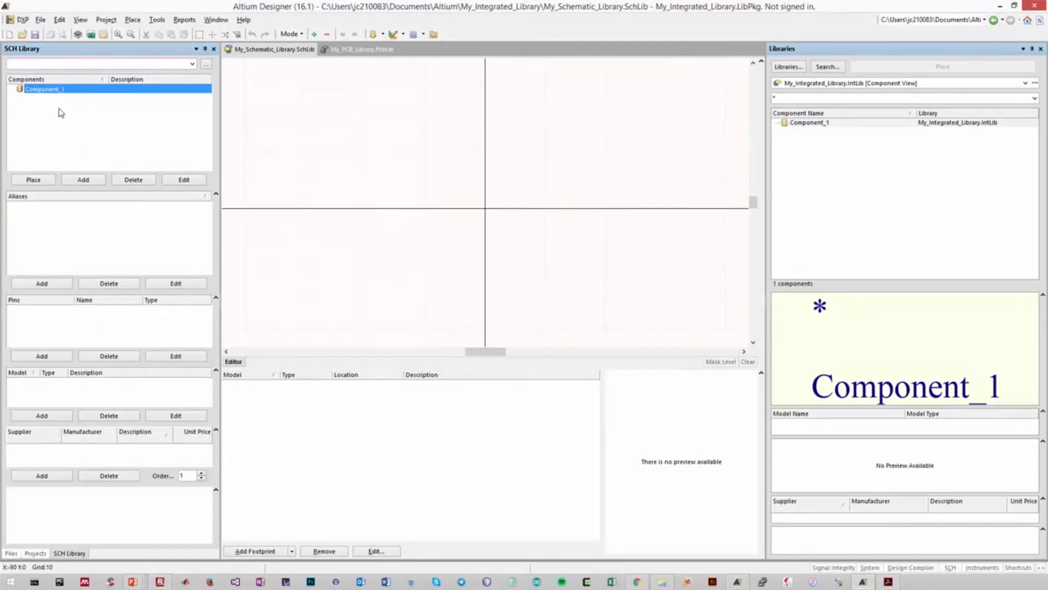
# Edit the properties of Component_1, setting the default designator to Q? and the default comment to FQP17P10
pyautogui.click(49, 90)
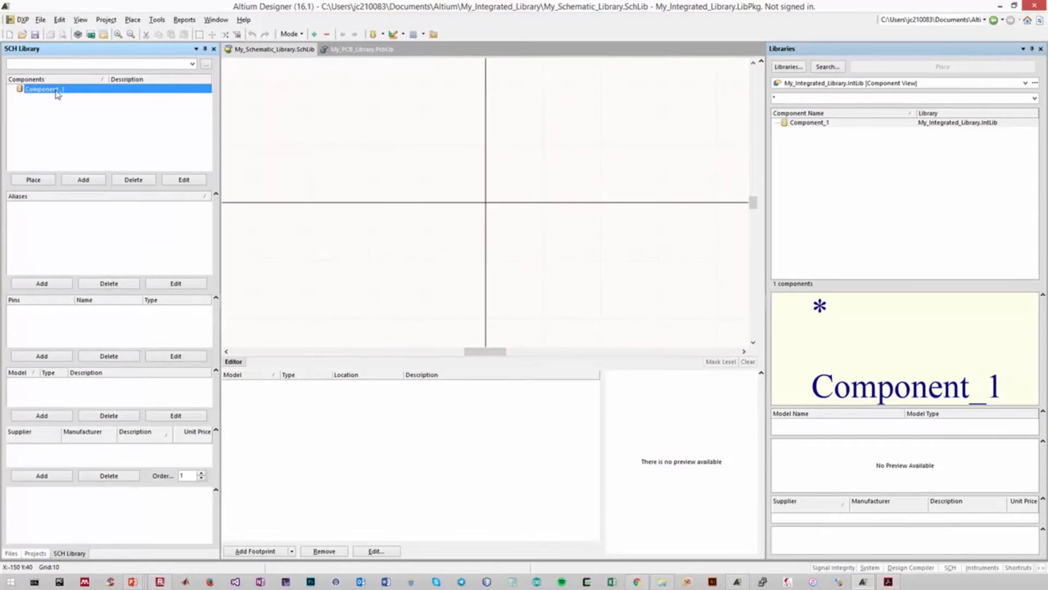
pyautogui.click(185, 180)
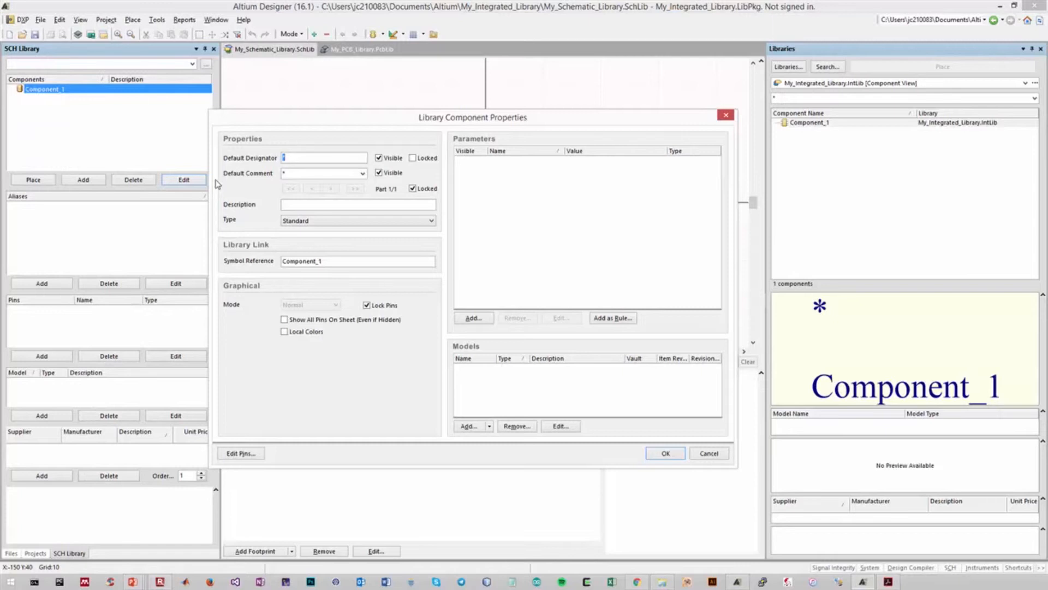
pyautogui.write('Q')
pyautogui.click(290, 158)
pyautogui.write('?')
pyautogui.press('Tab')
pyautogui.doubleClick(288, 158)
pyautogui.write('R?')
pyautogui.press('BackSpace')
pyautogui.press('BackSpace')
pyautogui.write('Q?')
pyautogui.press('Tab')
pyautogui.write('FQP17P10')
# Enter P-channel Power MOSFET as the component's description
pyautogui.click(312, 204)
pyautogui.write('P-channel')
pyautogui.write('Power MOSF')
# Change the component's symbol reference to FQP17P10 and accept the component properties
pyautogui.moveTo(375, 261); pyautogui.dragTo(224, 275)
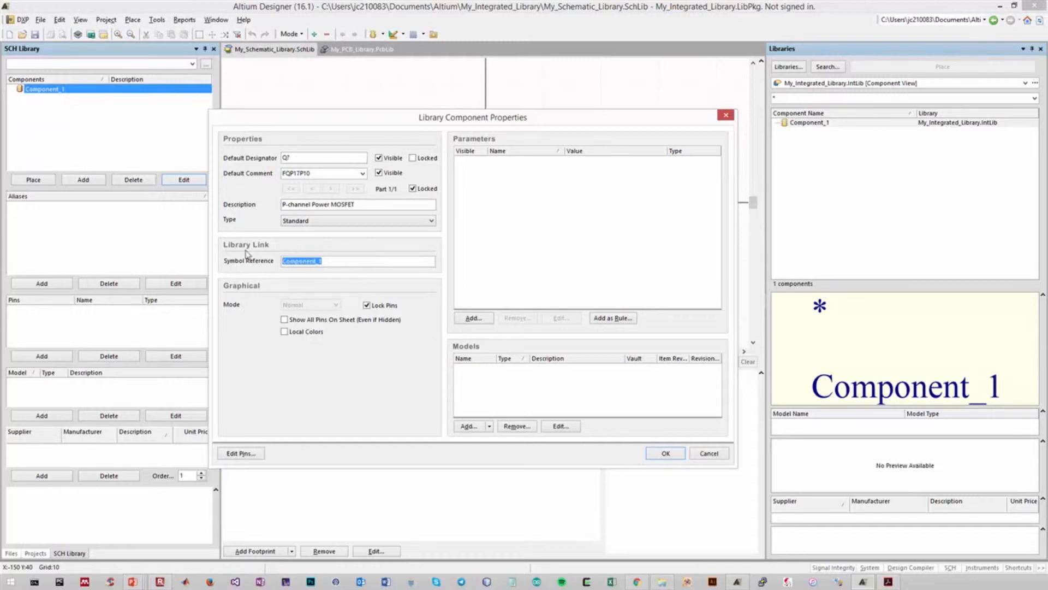
pyautogui.press('BackSpace')
pyautogui.write('FP')
pyautogui.write('FQP')
pyautogui.write('17P')
pyautogui.write('100')
pyautogui.click(489, 426)
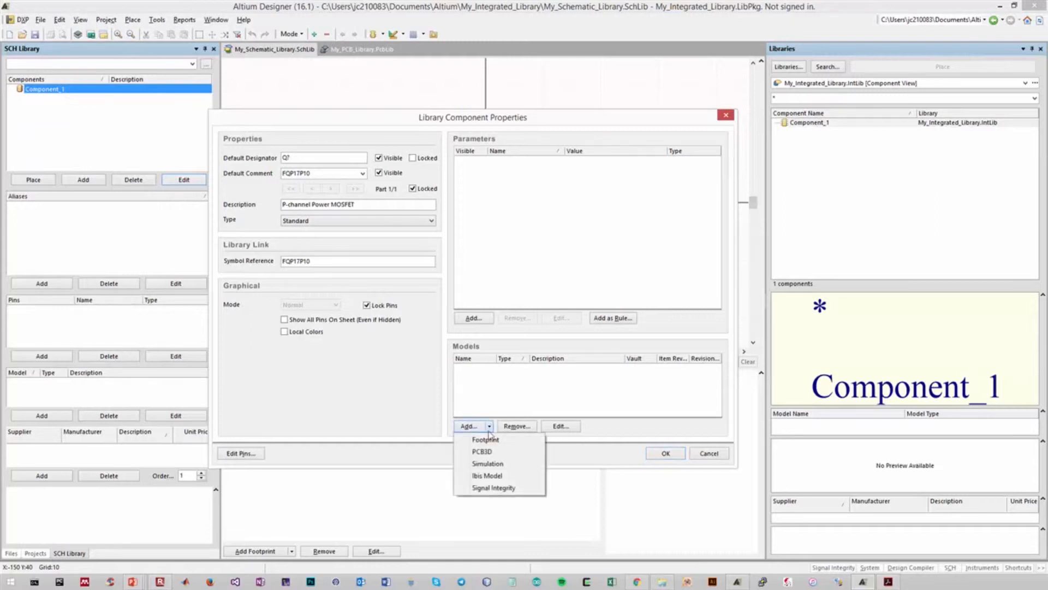
pyautogui.click(402, 405)
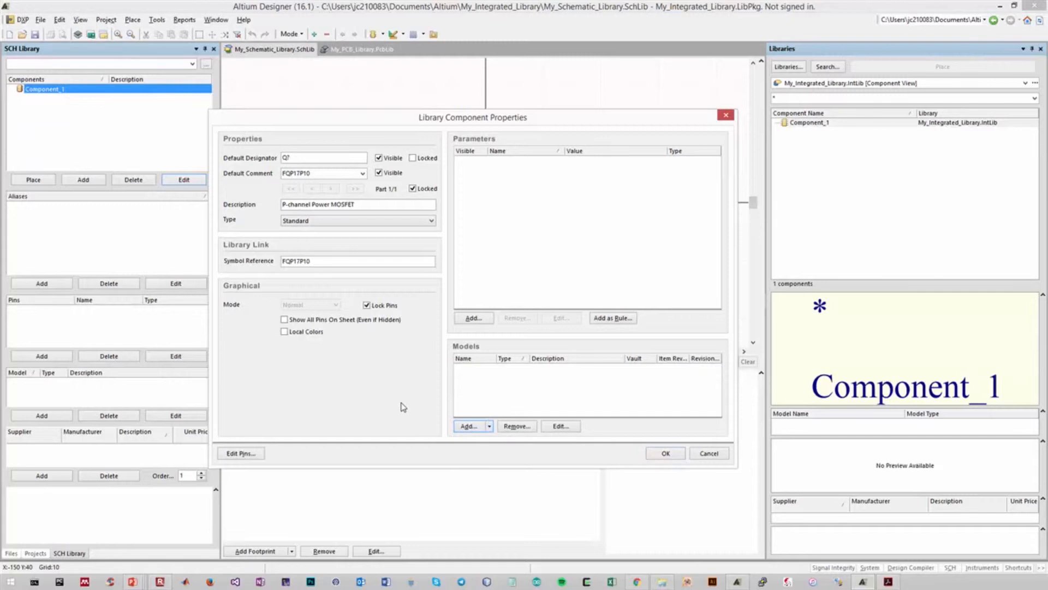
pyautogui.click(677, 455)
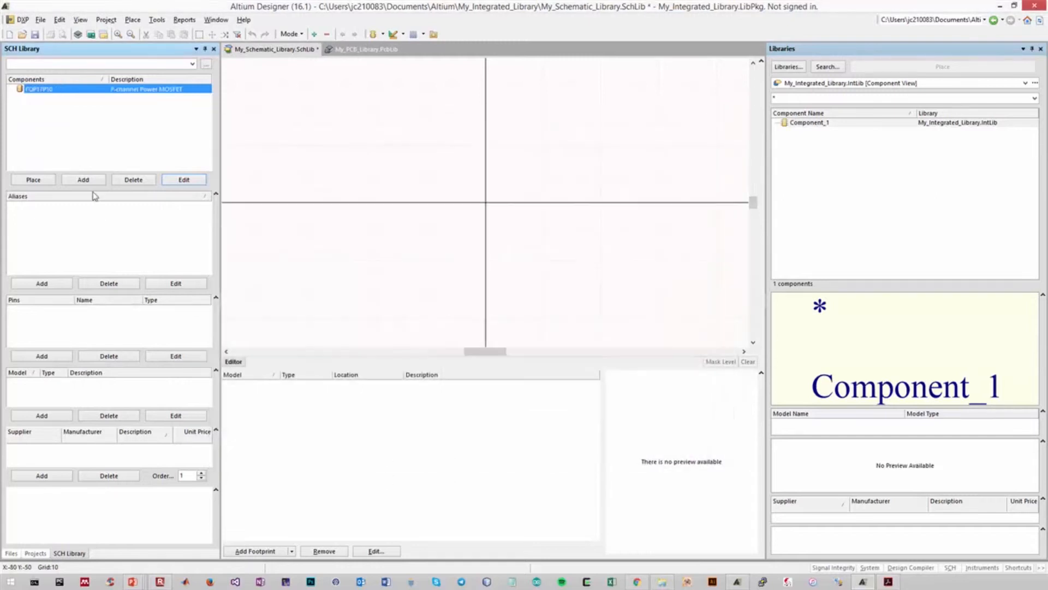
pyautogui.click(400, 157)
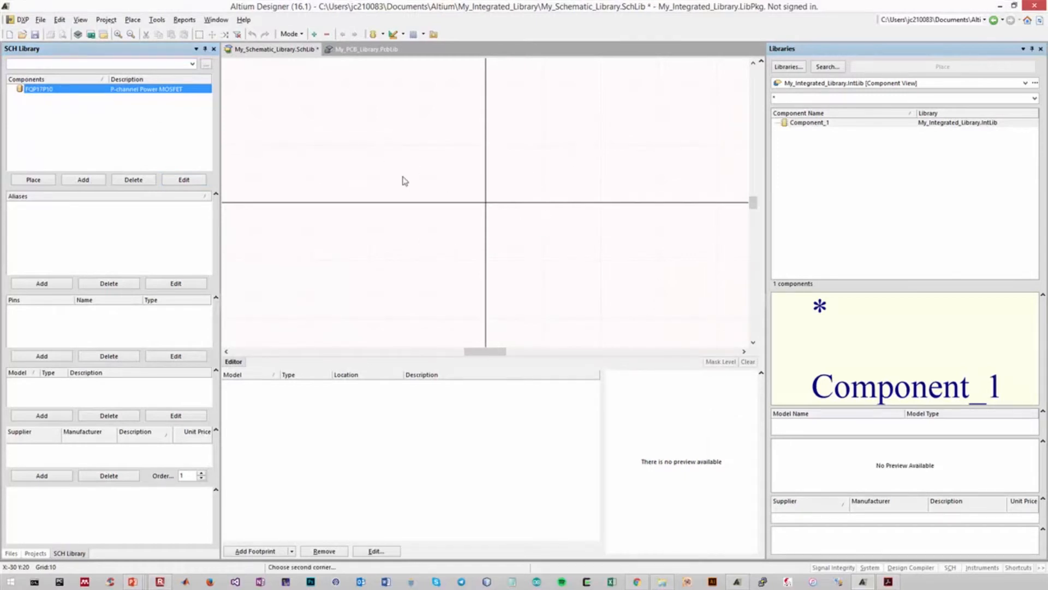
pyautogui.press('Escape')
# Review the schematic library's units and set its snap grid to 1 in the document options
pyautogui.click(156, 20)
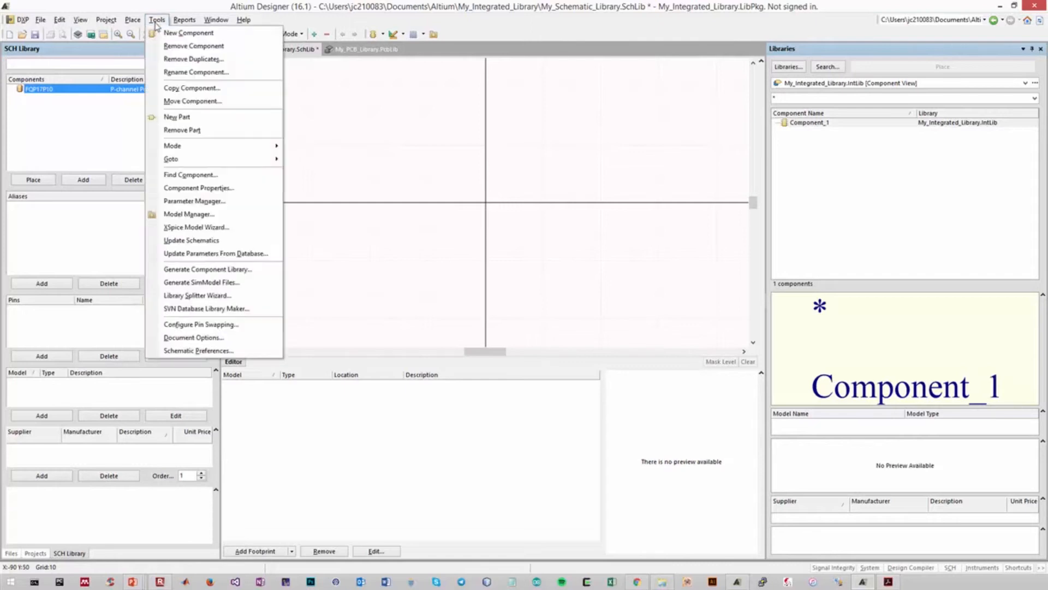
pyautogui.click(173, 338)
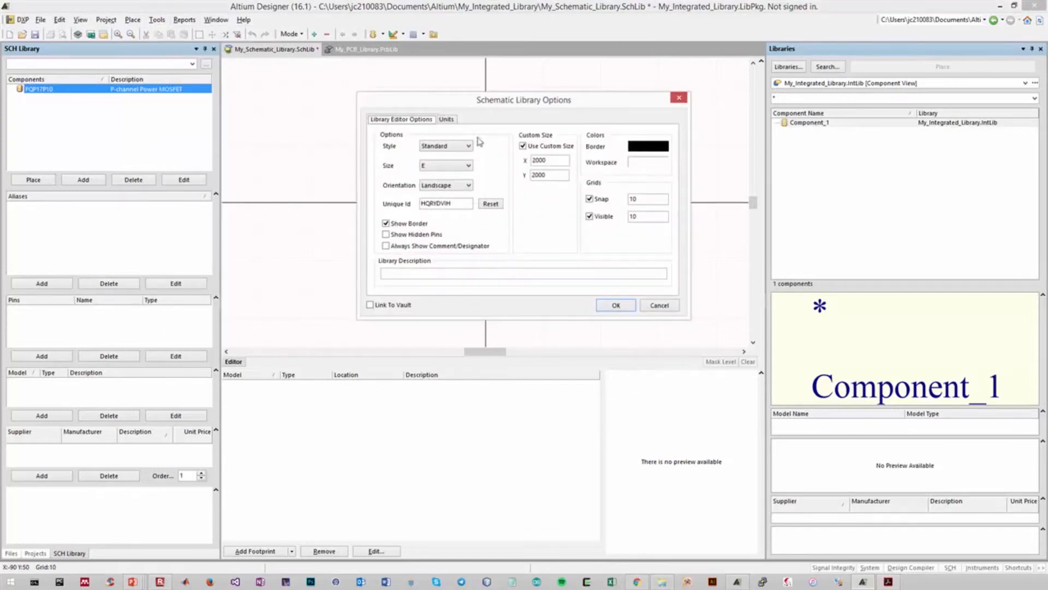
pyautogui.click(454, 120)
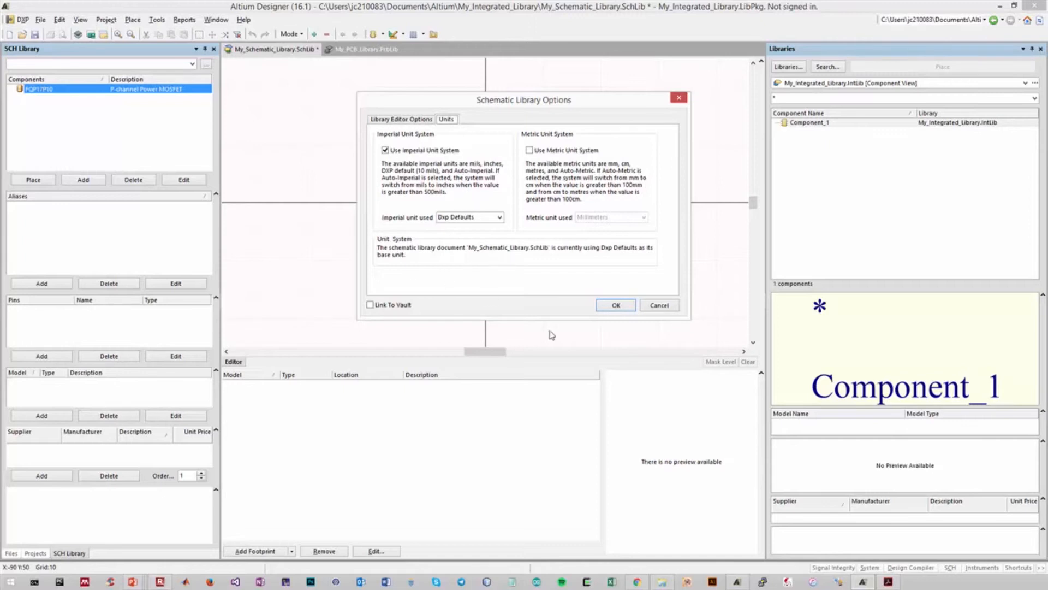
pyautogui.click(400, 121)
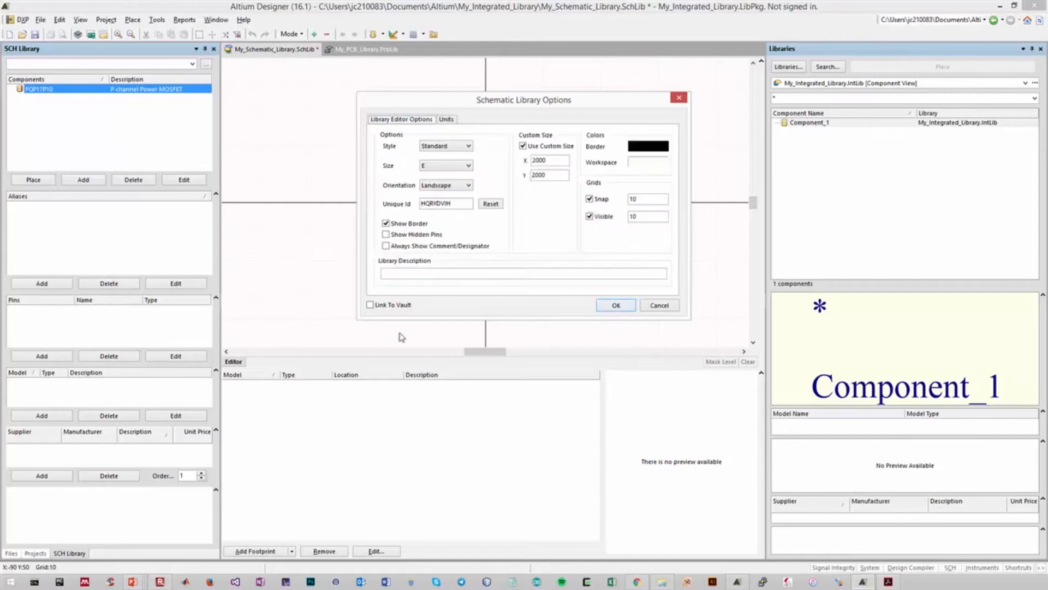
pyautogui.press('Tab')
pyautogui.click(617, 306)
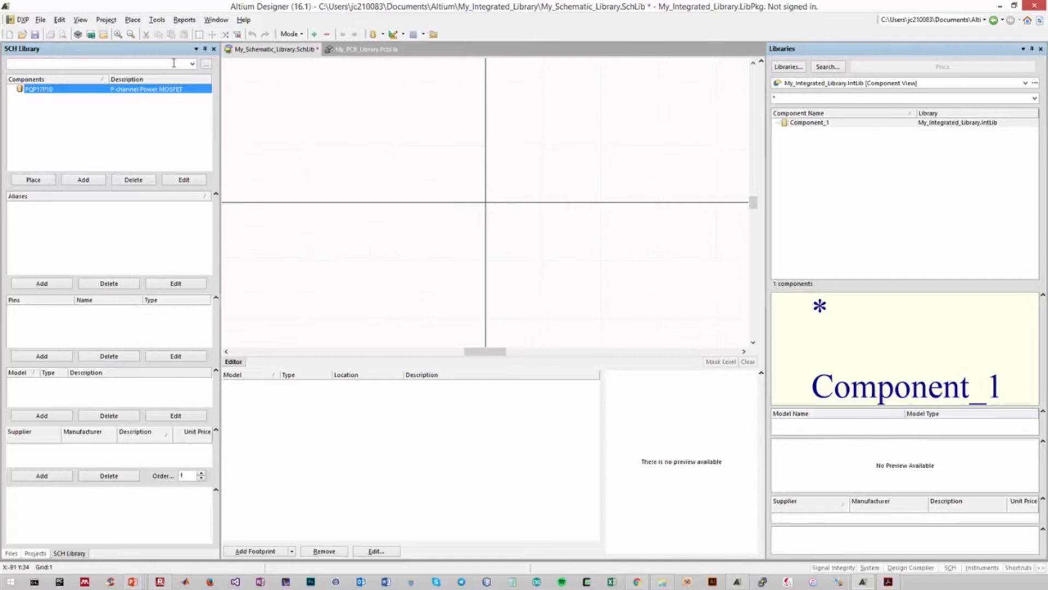
# Draw the MOSFET's gate as a vertical line about 20 units long at X -3, starting from Y 10 and centred on the horizontal axis
pyautogui.click(132, 20)
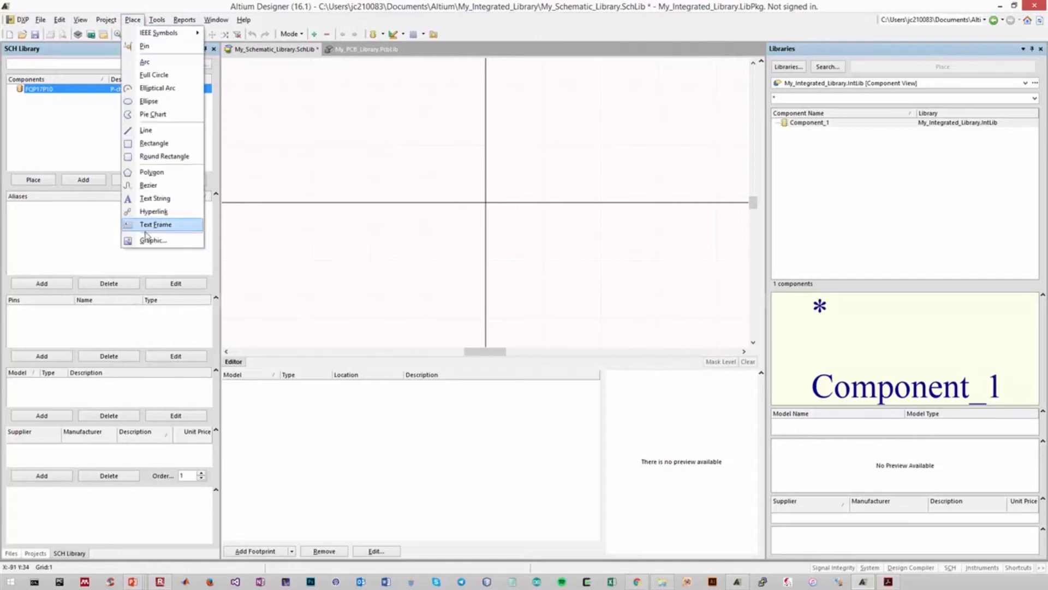
pyautogui.click(146, 131)
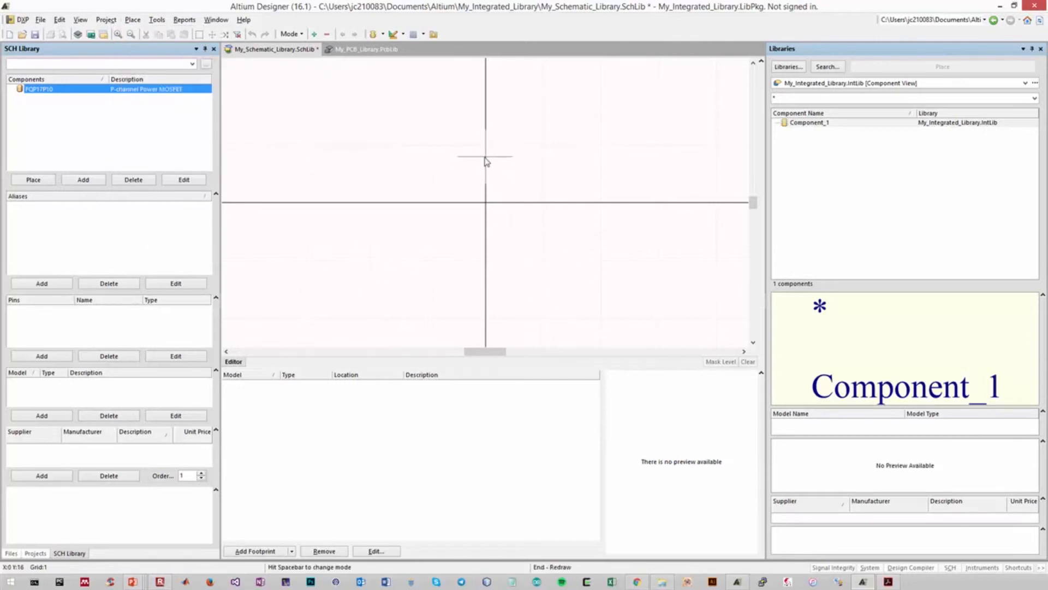
pyautogui.keyDown('ctrl'); pyautogui.scroll(1, 485, 174); pyautogui.keyUp('ctrl')
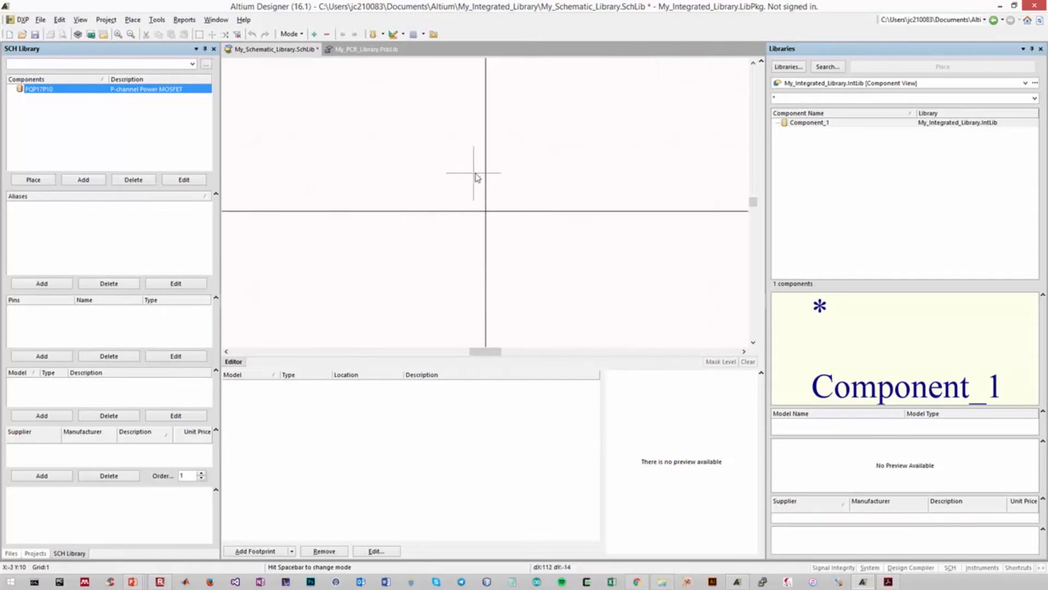
pyautogui.click(474, 173)
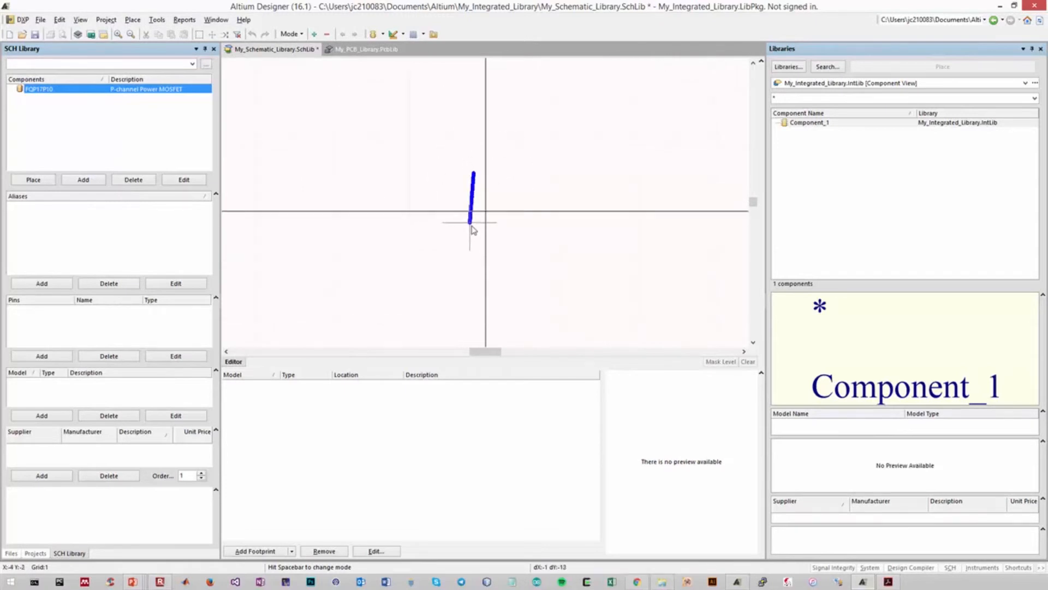
pyautogui.click(474, 251)
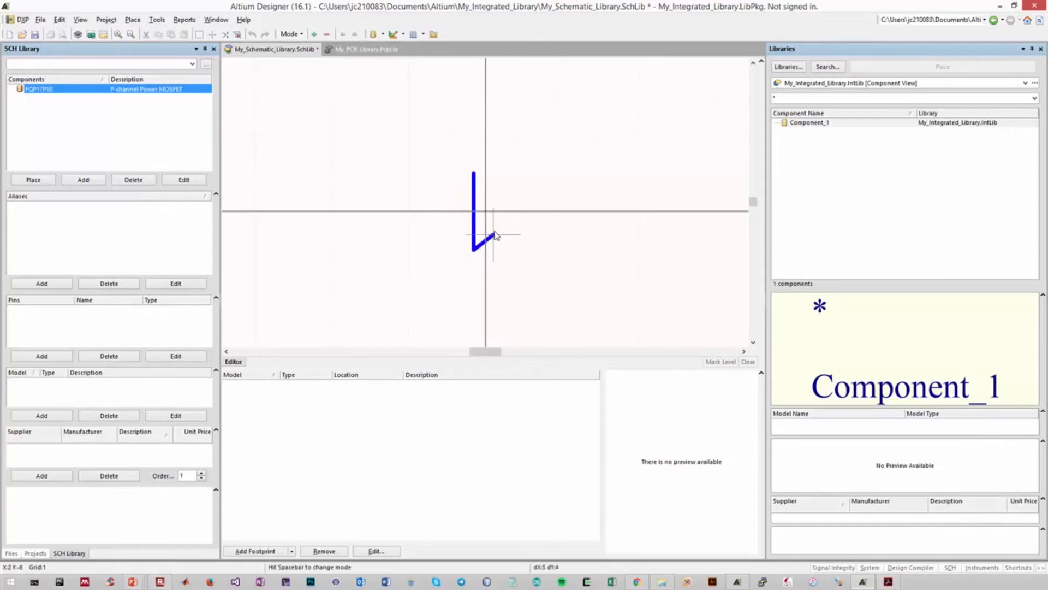
pyautogui.rightClick(514, 194)
pyautogui.rightClick(515, 204)
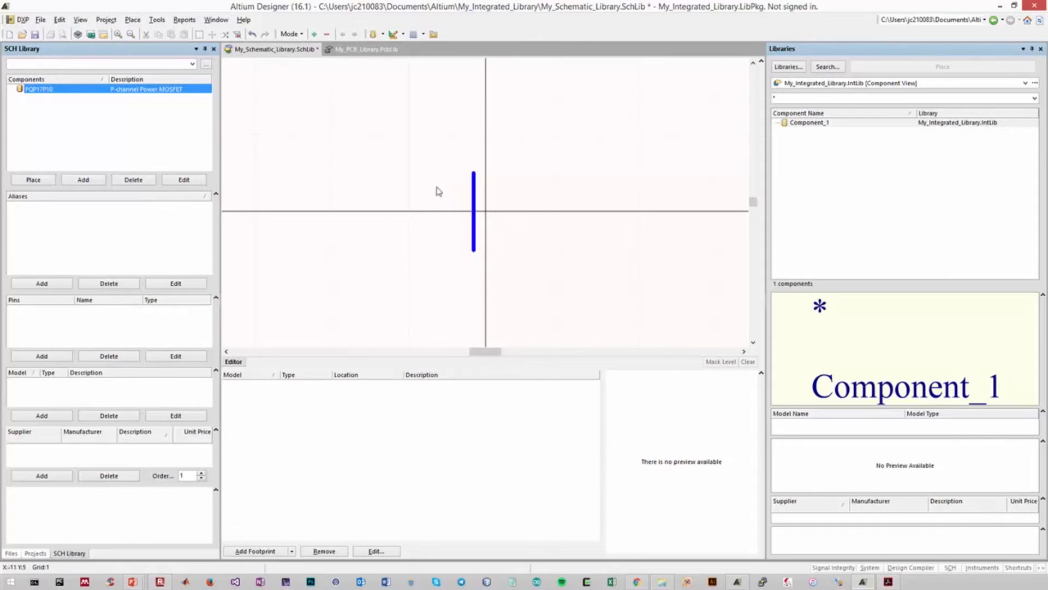
# Review the gate line's graphical properties, including its width, style and colour
pyautogui.doubleClick(474, 203)
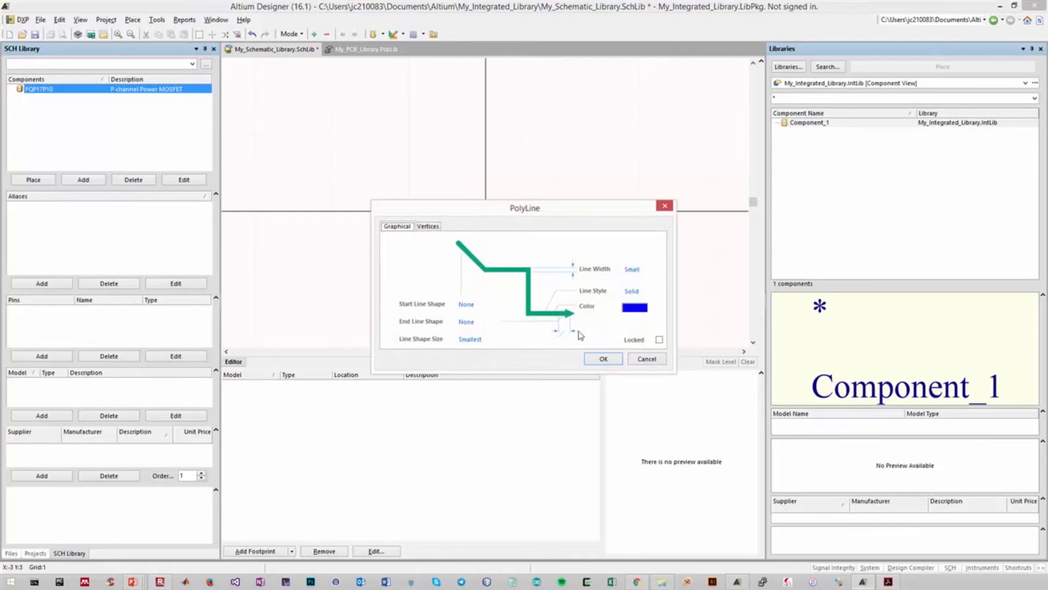
pyautogui.click(596, 361)
pyautogui.click(511, 247)
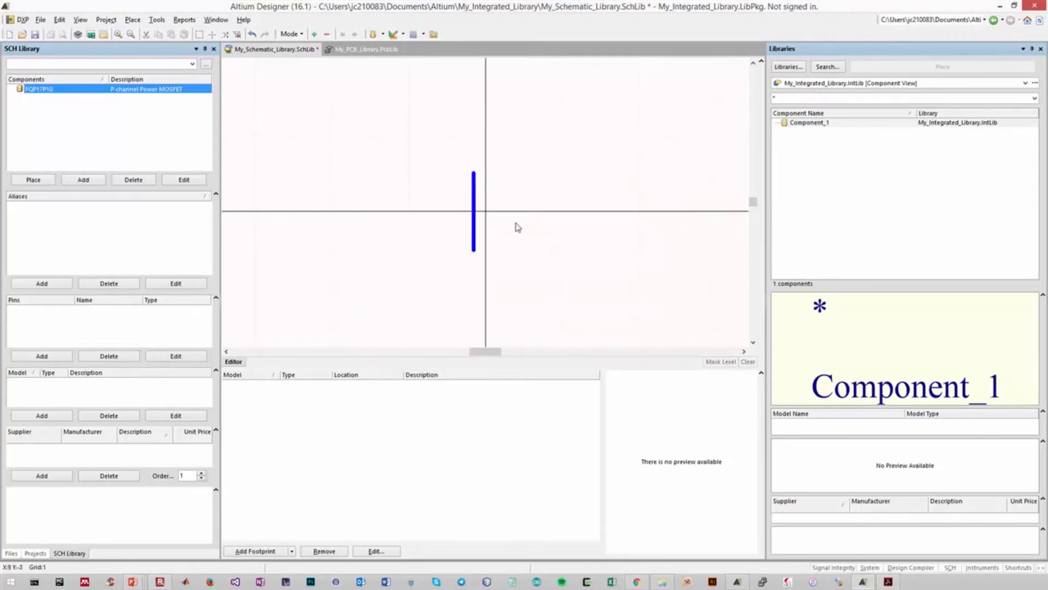
# Draw three short, evenly spaced vertical channel segments at X 3, each about 4 units long, spanning the gate line's height
pyautogui.click(132, 20)
pyautogui.click(145, 130)
pyautogui.click(497, 173)
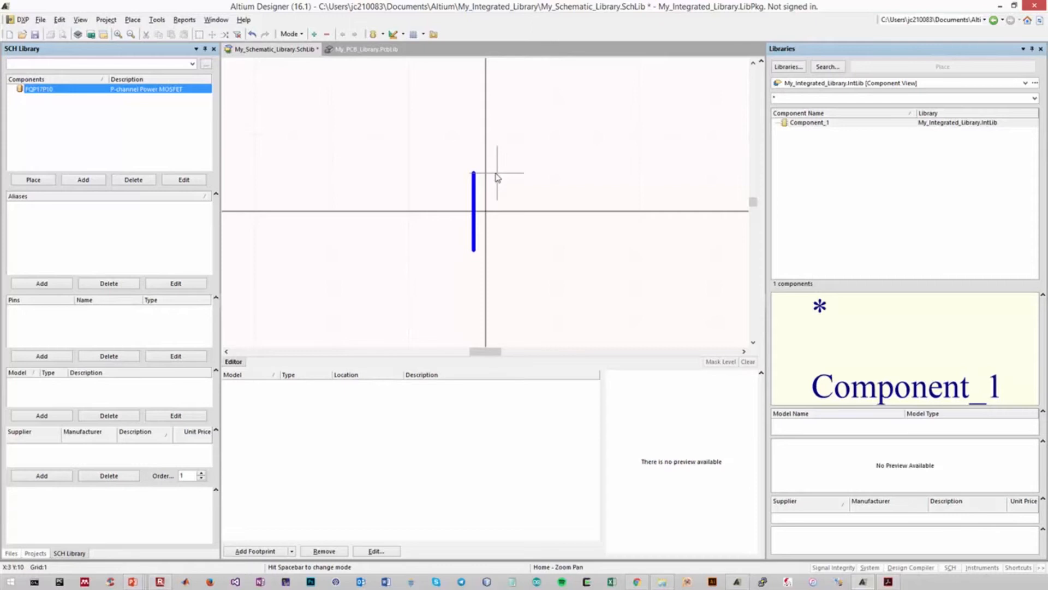
pyautogui.click(497, 189)
pyautogui.rightClick(512, 194)
pyautogui.click(497, 205)
pyautogui.click(497, 220)
pyautogui.rightClick(521, 236)
pyautogui.click(497, 234)
pyautogui.click(497, 252)
pyautogui.rightClick(537, 238)
pyautogui.moveTo(452, 147); pyautogui.dragTo(524, 276)
pyautogui.click(524, 267)
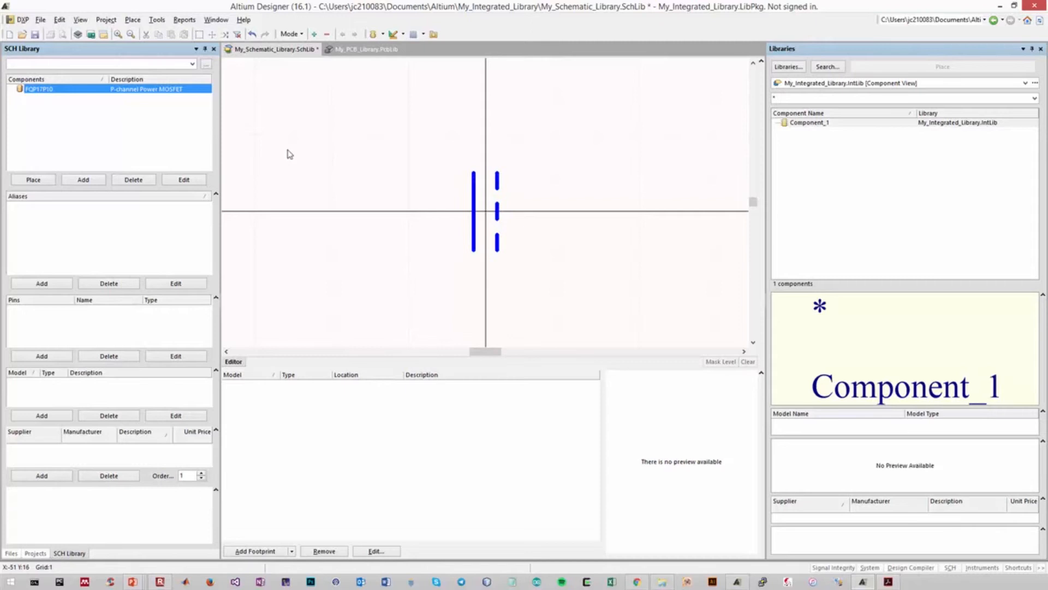
# Draw the drain connection from the middle of the upper channel segment horizontally to X 10 and up to Y 10
pyautogui.click(133, 20)
pyautogui.click(142, 126)
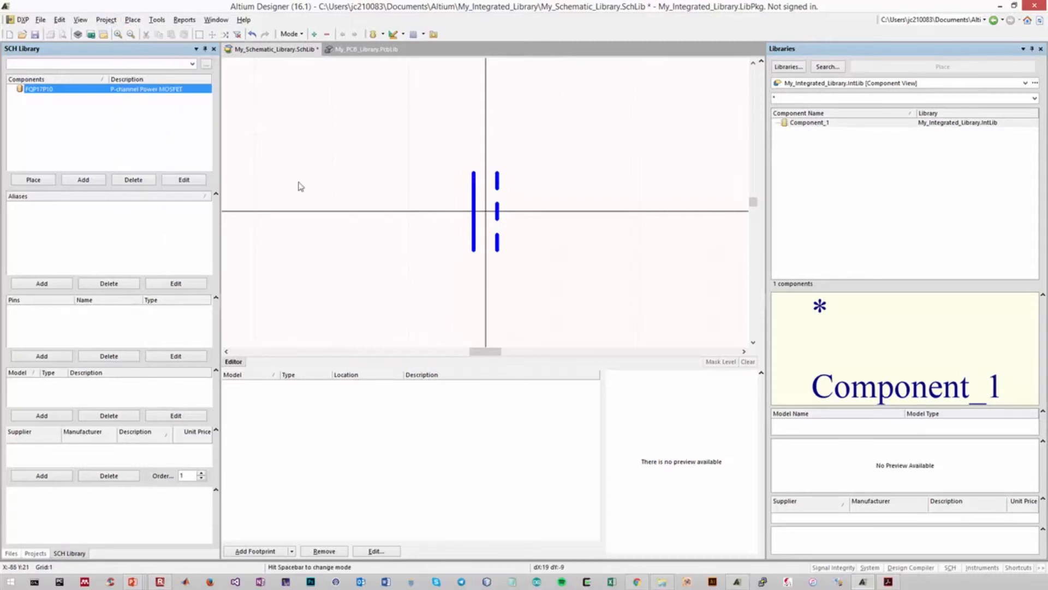
pyautogui.click(497, 181)
pyautogui.rightClick(522, 176)
pyautogui.rightClick(523, 178)
pyautogui.click(525, 174)
pyautogui.rightClick(585, 159)
pyautogui.rightClick(584, 159)
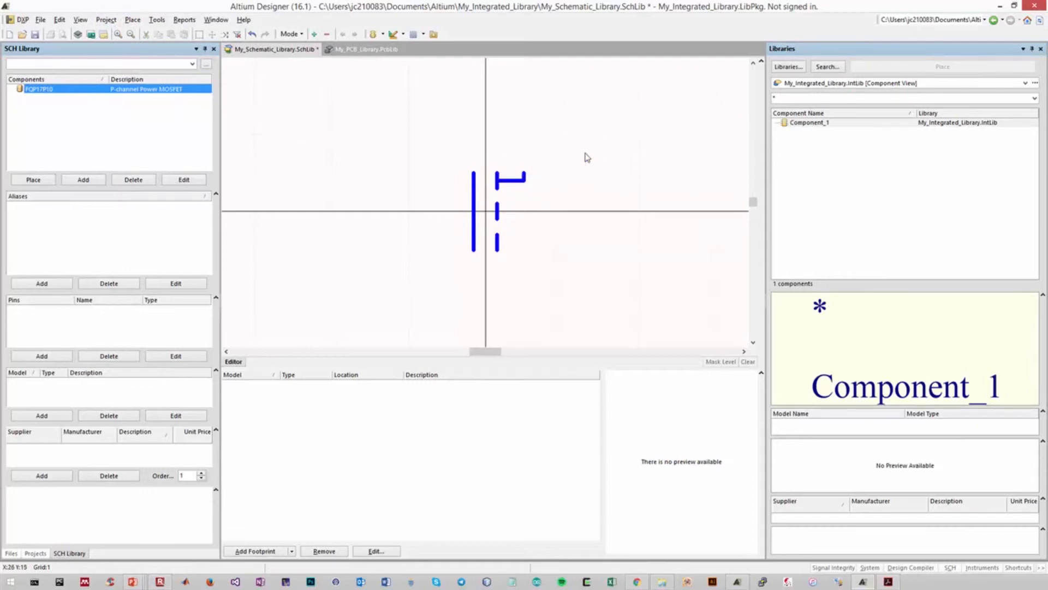
pyautogui.click(519, 176)
# Draw the source connection at X 10, joining the middle and lower channel segments and ending in a short downward stub
pyautogui.click(132, 20)
pyautogui.click(145, 130)
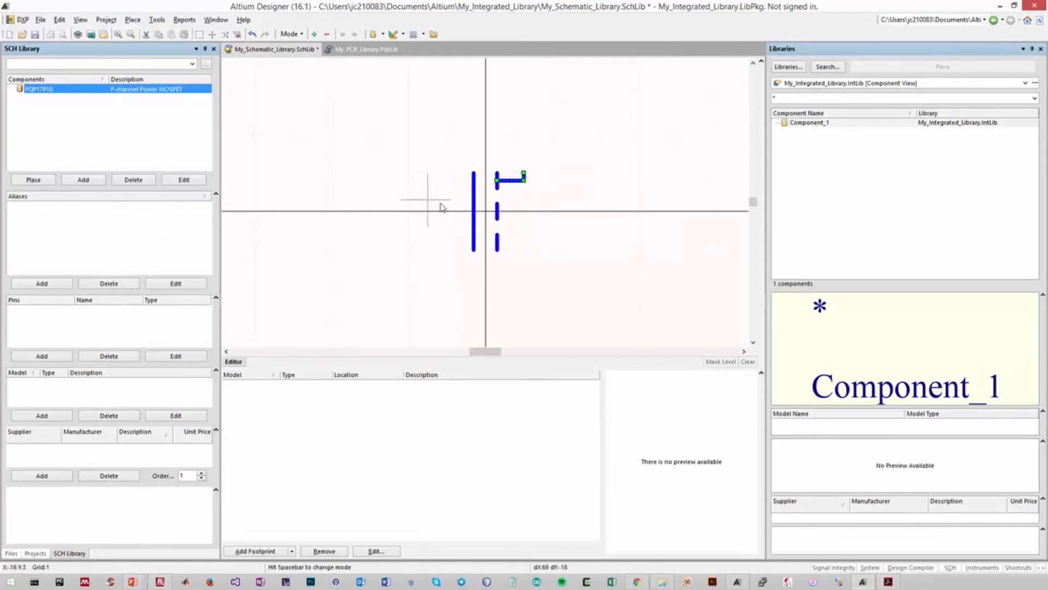
pyautogui.click(497, 212)
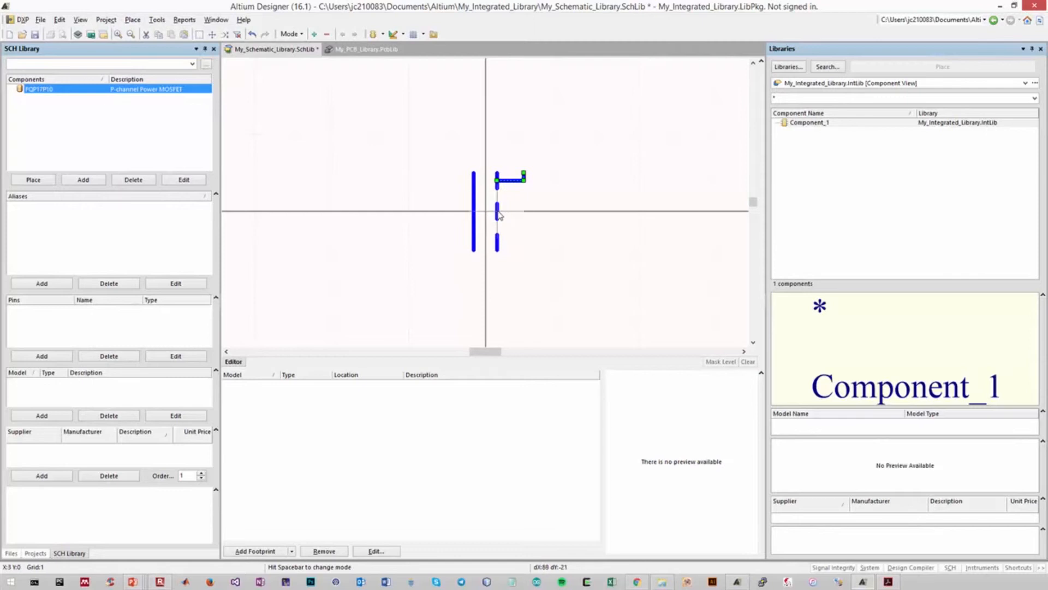
pyautogui.rightClick(525, 246)
pyautogui.click(497, 242)
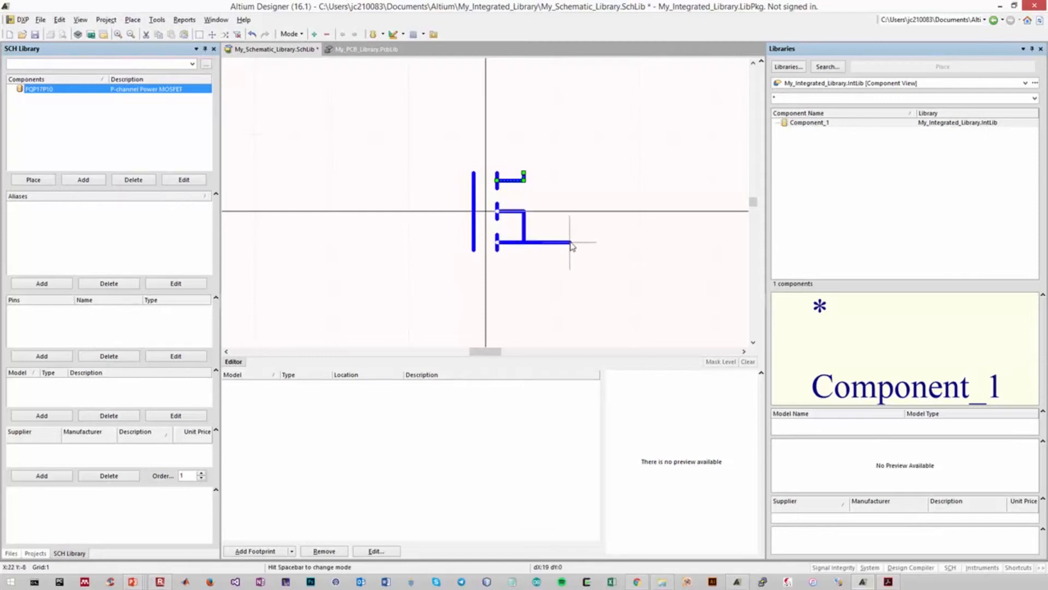
pyautogui.click(524, 242)
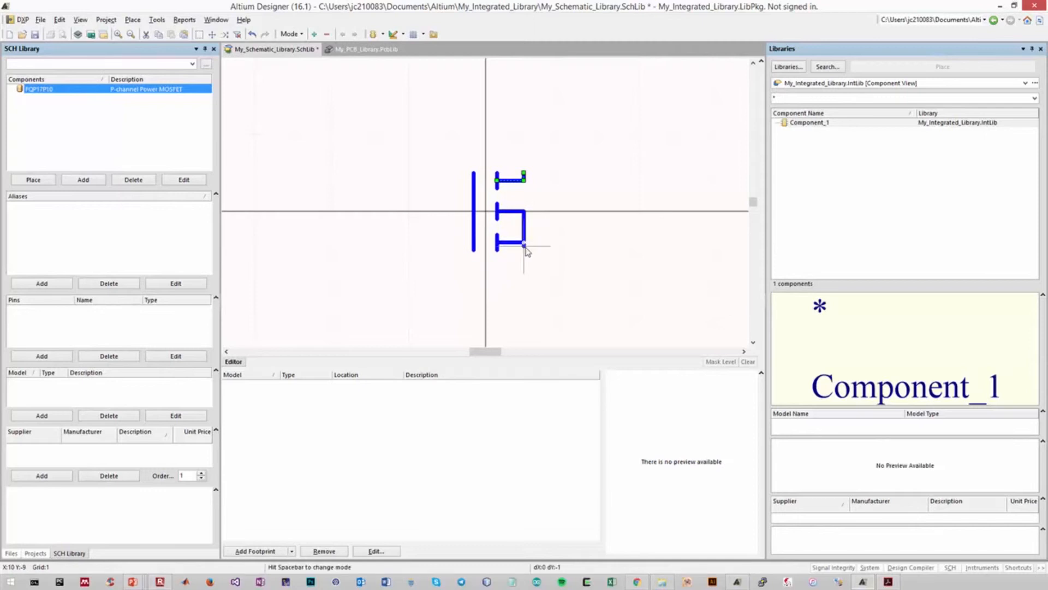
pyautogui.click(524, 250)
pyautogui.rightClick(568, 250)
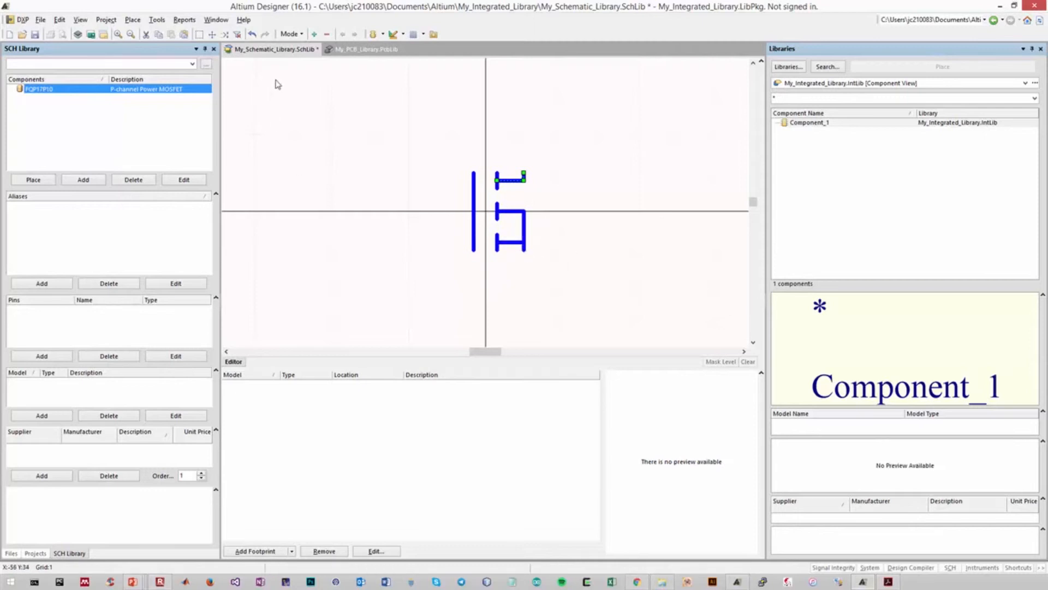
# Draw the gate lead as a horizontal line at Y 0 from X -10 to the vertical gate line
pyautogui.click(133, 19)
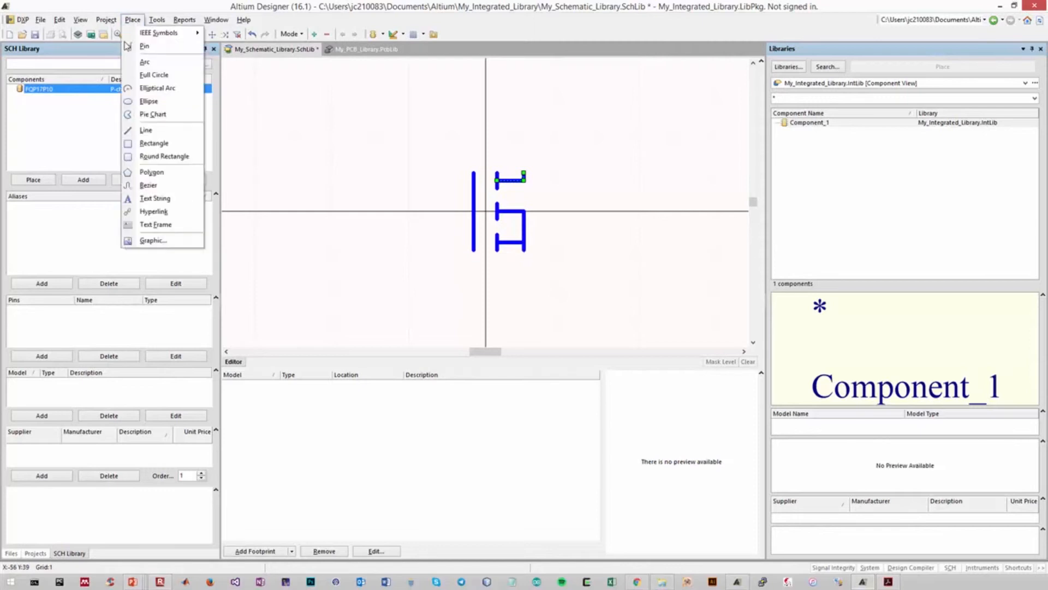
pyautogui.click(145, 130)
pyautogui.rightClick(473, 217)
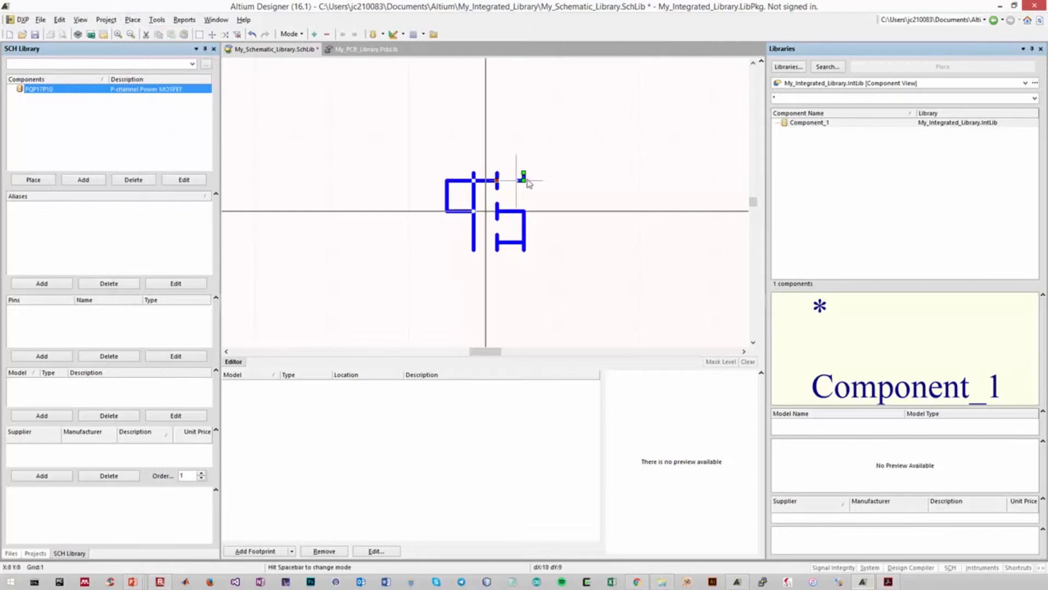
pyautogui.rightClick(526, 180)
pyautogui.rightClick(533, 177)
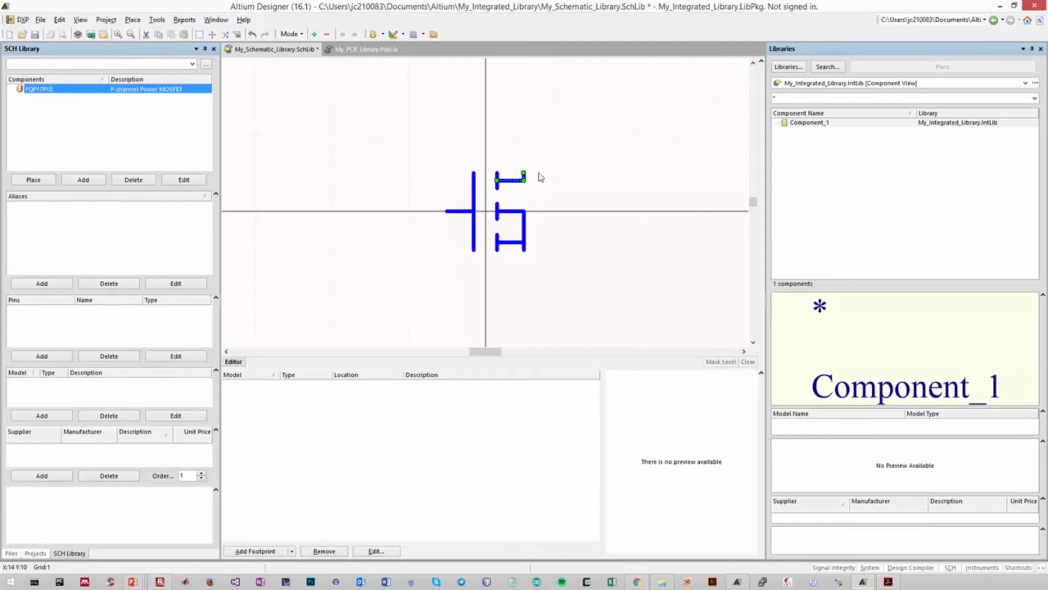
pyautogui.moveTo(583, 153); pyautogui.dragTo(412, 308)
pyautogui.click(494, 272)
# Draw a filled triangular polygon arrowhead on the middle channel connection, with its base at X 7 and its tip at X 10, Y 0
pyautogui.click(133, 20)
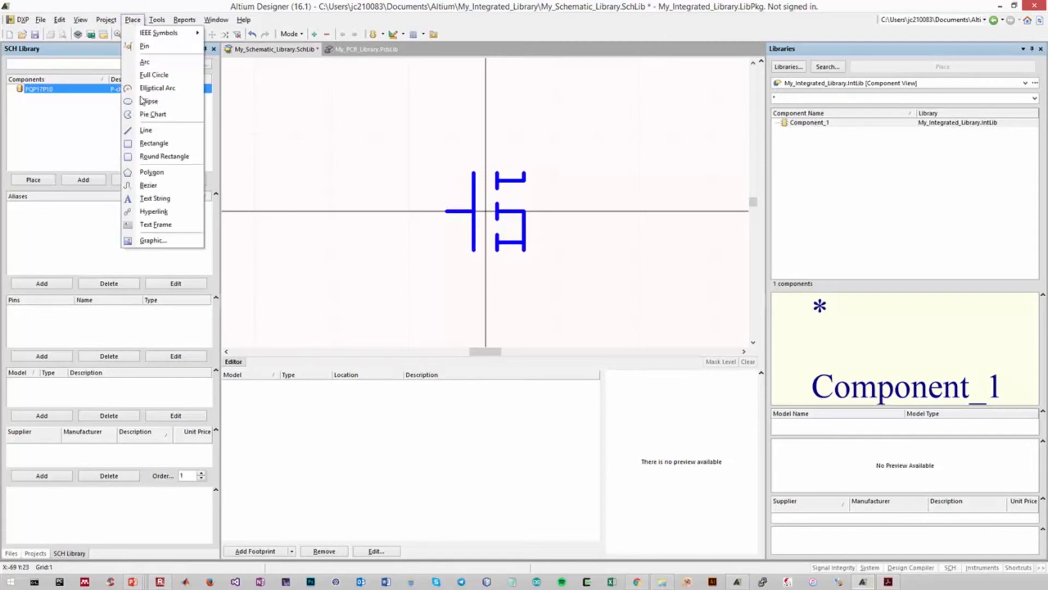
pyautogui.click(150, 171)
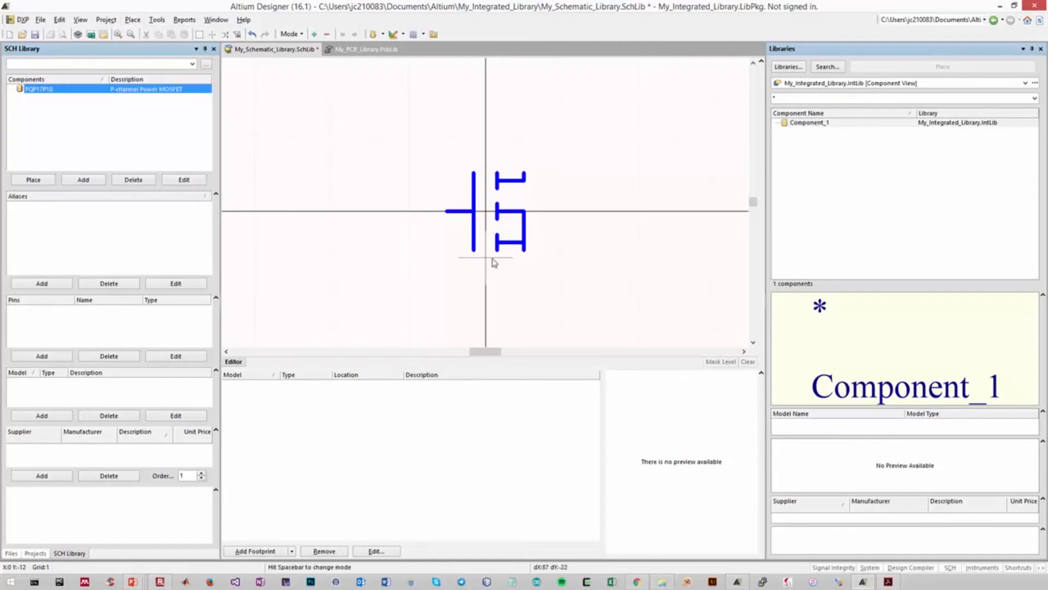
pyautogui.click(512, 219)
pyautogui.click(512, 204)
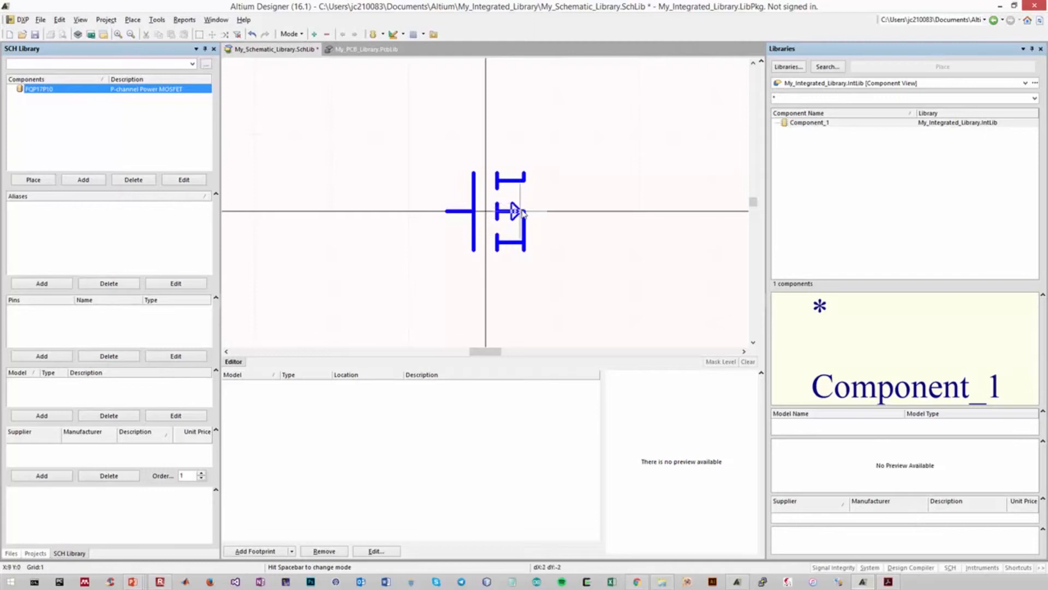
pyautogui.click(524, 211)
pyautogui.click(513, 218)
pyautogui.rightClick(573, 231)
pyautogui.rightClick(574, 231)
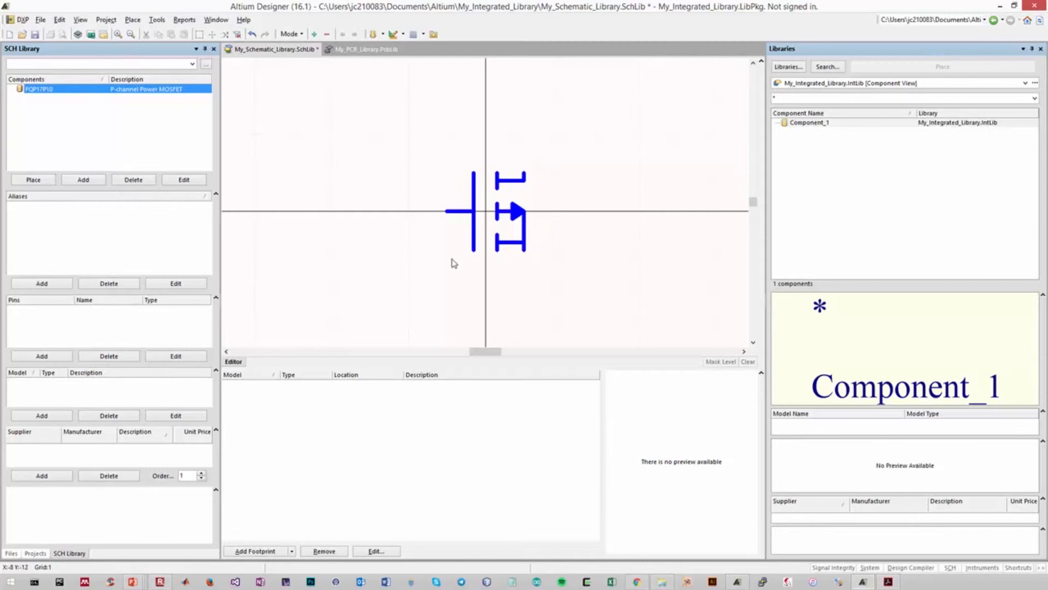
# Draw a full circle centred on the origin with a radius of about 17 units, enclosing the whole MOSFET symbol
pyautogui.click(132, 19)
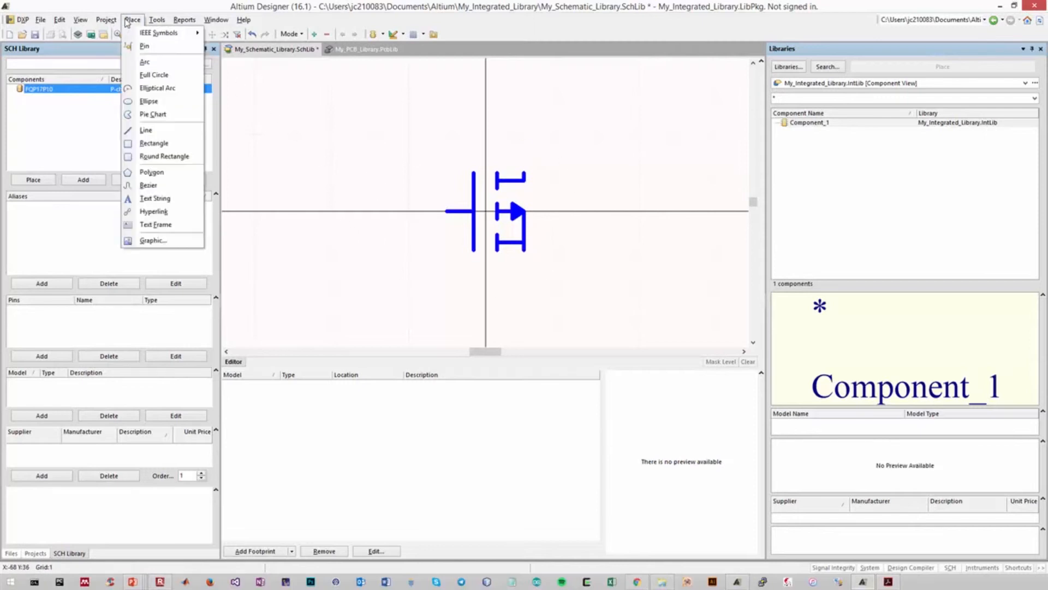
pyautogui.click(154, 75)
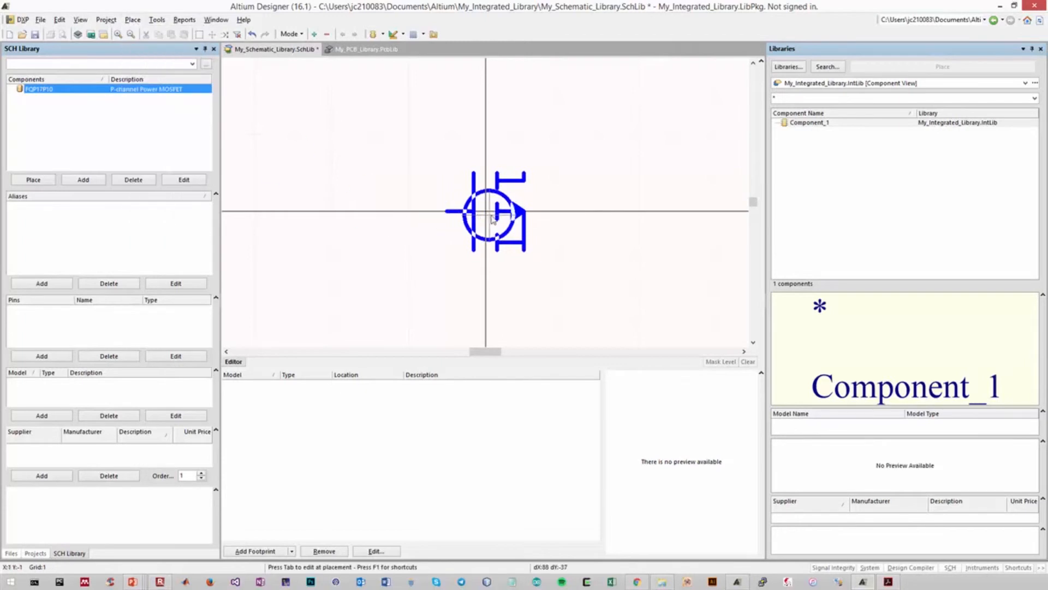
pyautogui.press('End')
pyautogui.press('Home')
pyautogui.press('Left')
pyautogui.press('Right')
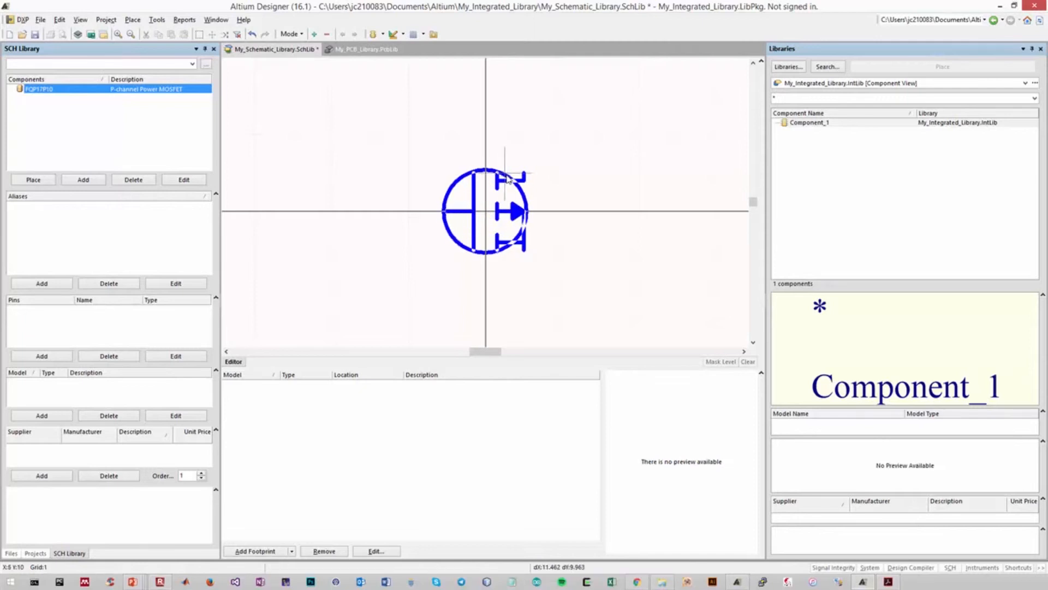
pyautogui.press('End')
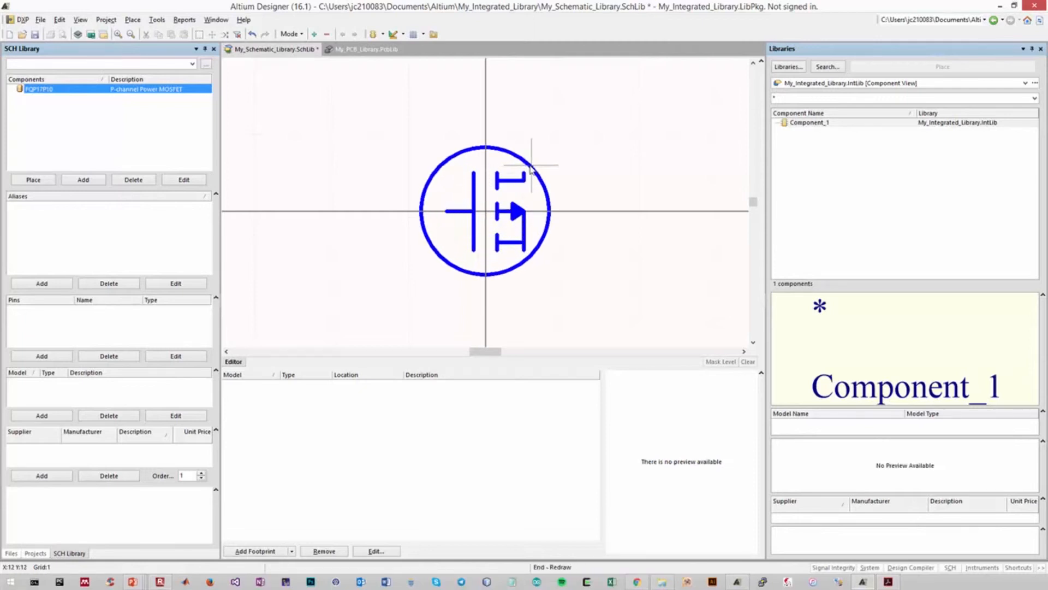
pyautogui.press('Home')
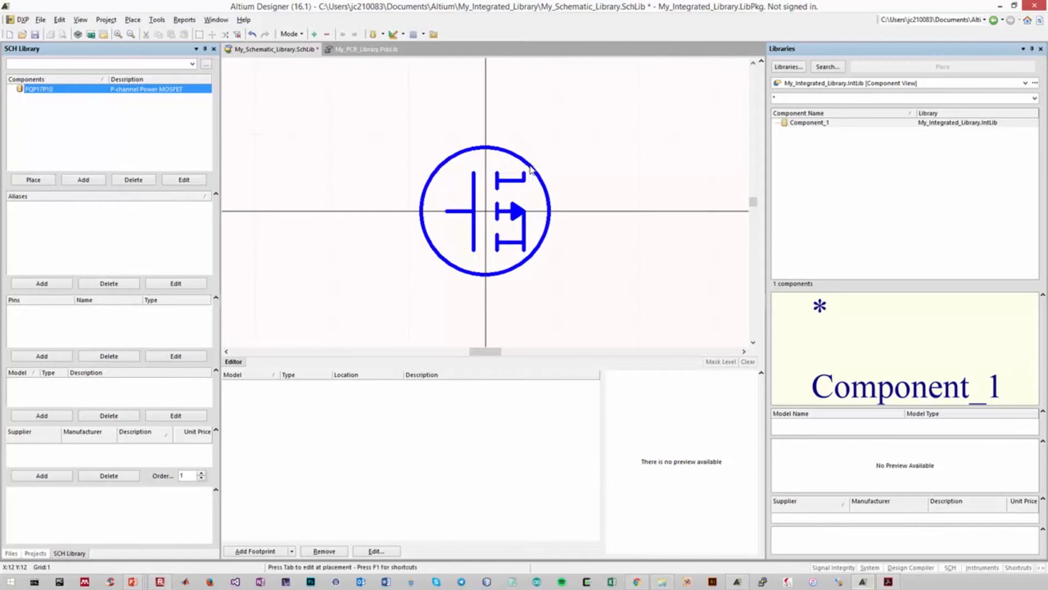
pyautogui.press('Escape')
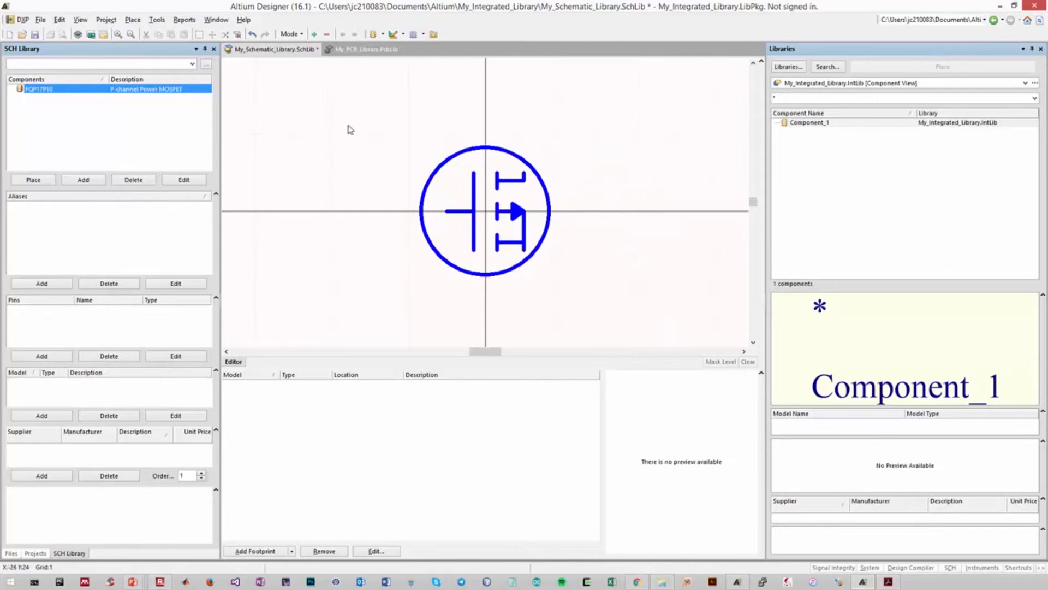
pyautogui.moveTo(403, 117); pyautogui.dragTo(595, 316)
pyautogui.click(594, 285)
# Consult the PowerPoint slides and orient a new pin horizontally in Altium Designer, with its name side facing the gate
pyautogui.moveTo(140, 584)
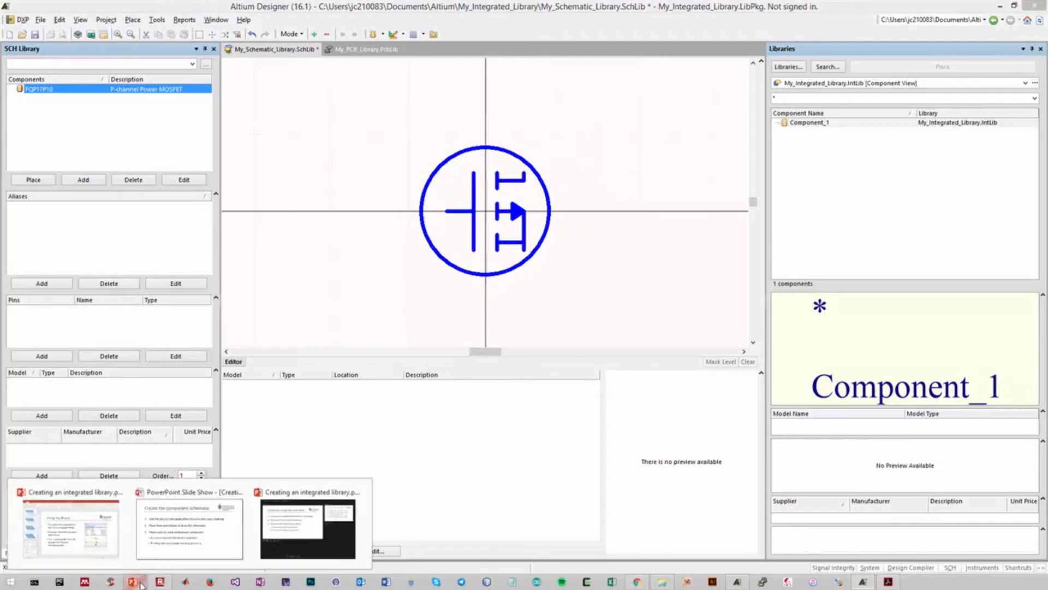
pyautogui.click(306, 523)
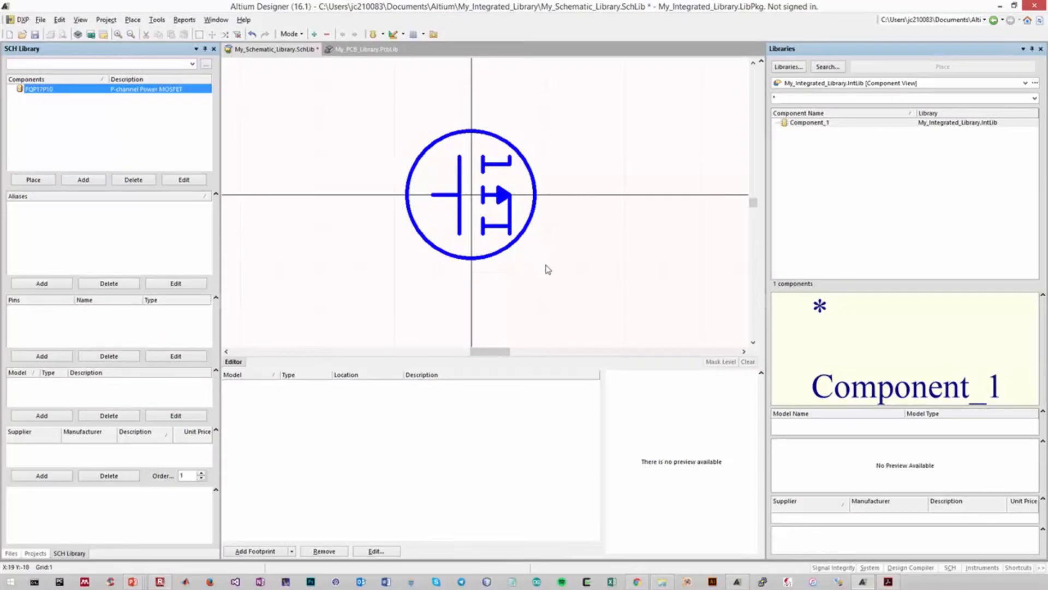
pyautogui.click(134, 22)
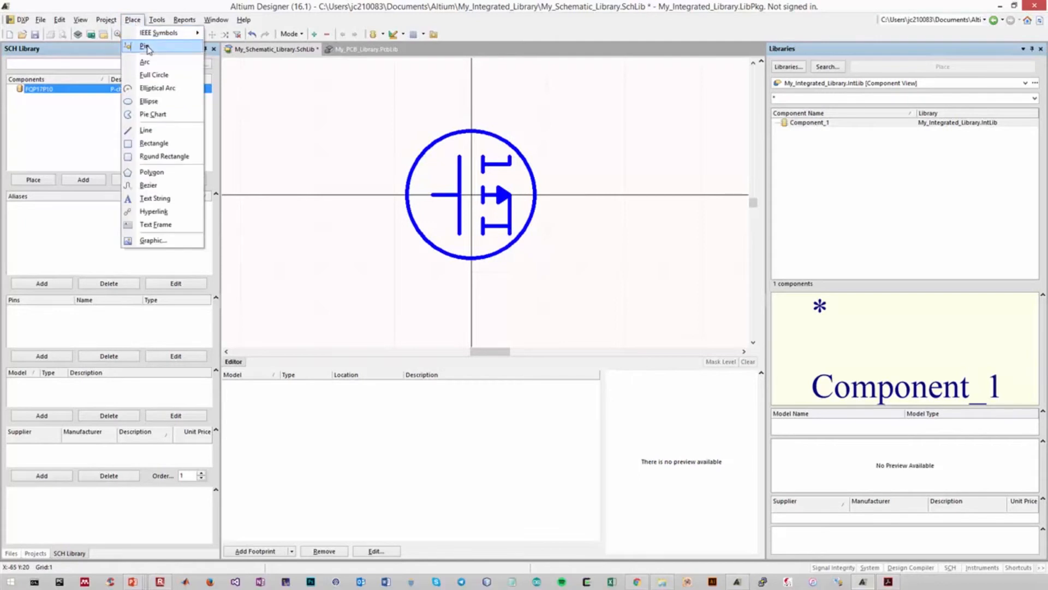
pyautogui.click(145, 47)
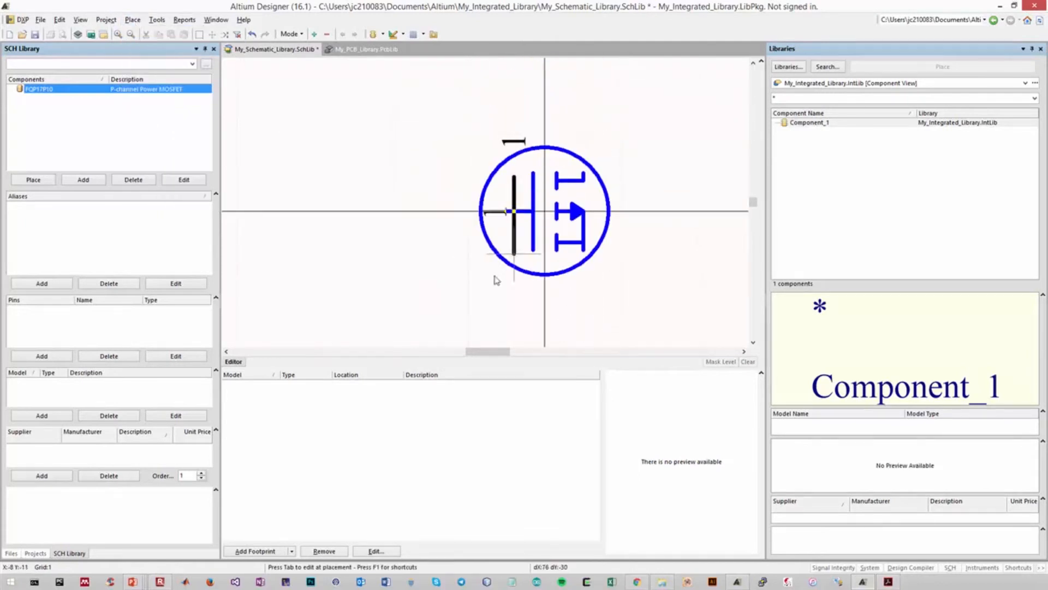
pyautogui.scroll(-1, 457, 248)
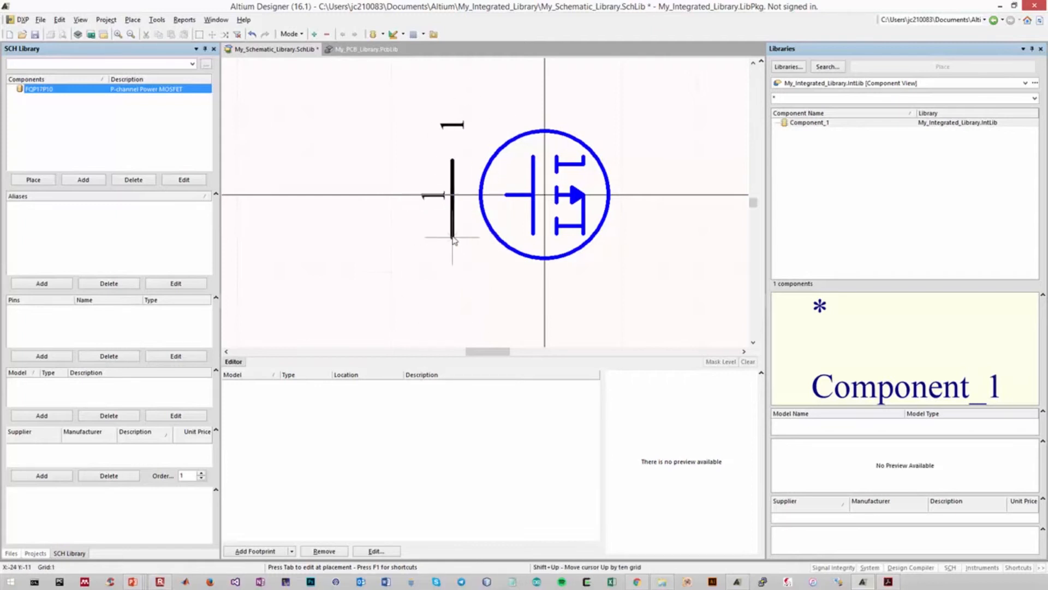
pyautogui.press('space')
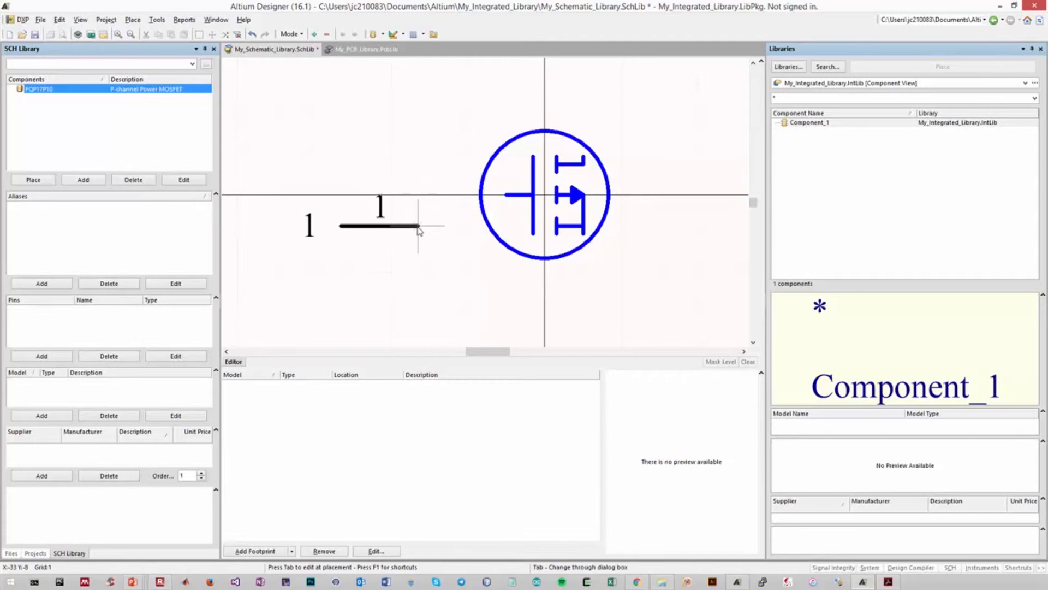
pyautogui.press('space')
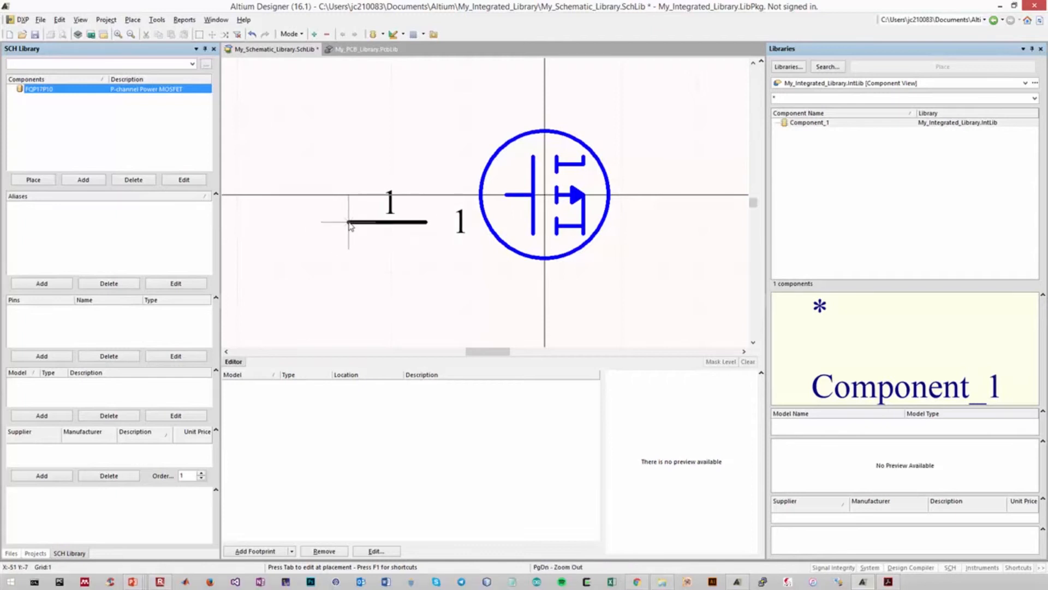
pyautogui.press('End')
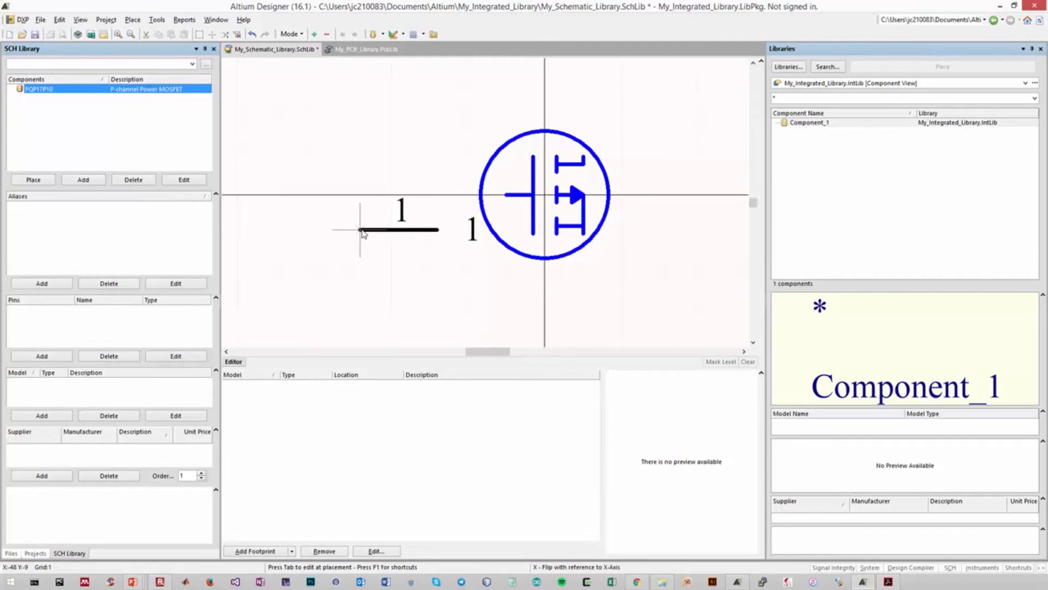
# Give the pin the display name G and designator 1, and place it on the outer end of the gate lead
pyautogui.press('Tab')
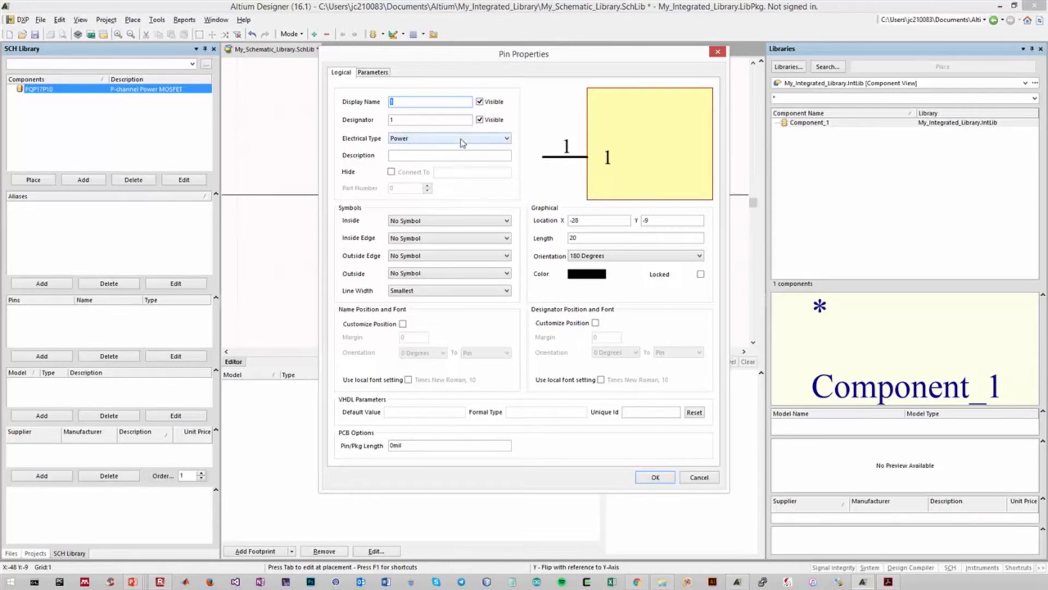
pyautogui.click(447, 101)
pyautogui.moveTo(395, 102); pyautogui.dragTo(333, 91)
pyautogui.write('G')
pyautogui.doubleClick(409, 101)
pyautogui.doubleClick(407, 120)
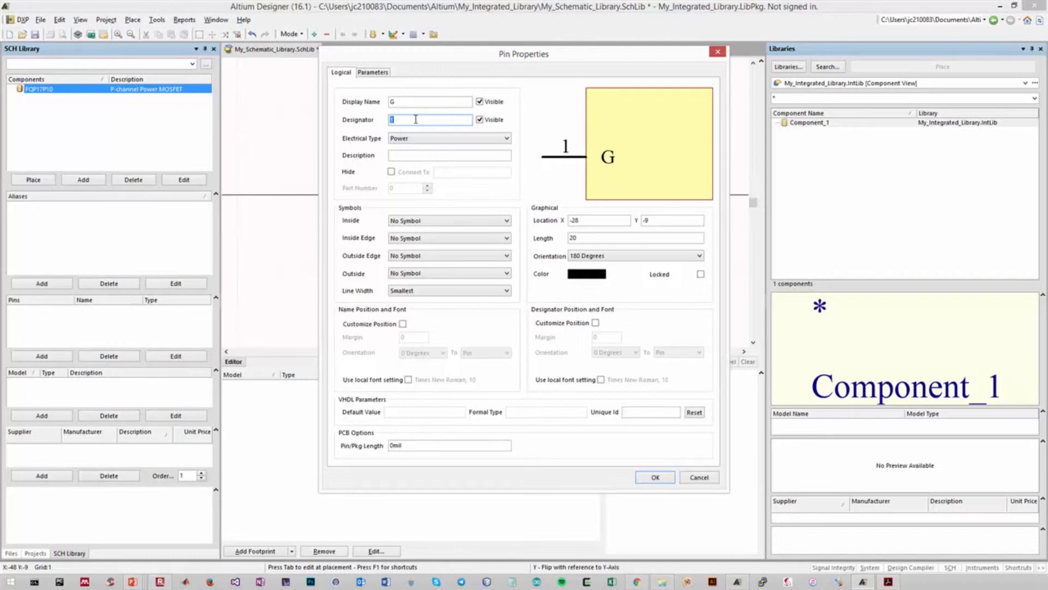
pyautogui.click(413, 120)
pyautogui.moveTo(402, 119); pyautogui.dragTo(372, 123)
pyautogui.press('BackSpace')
pyautogui.write('1')
pyautogui.click(655, 478)
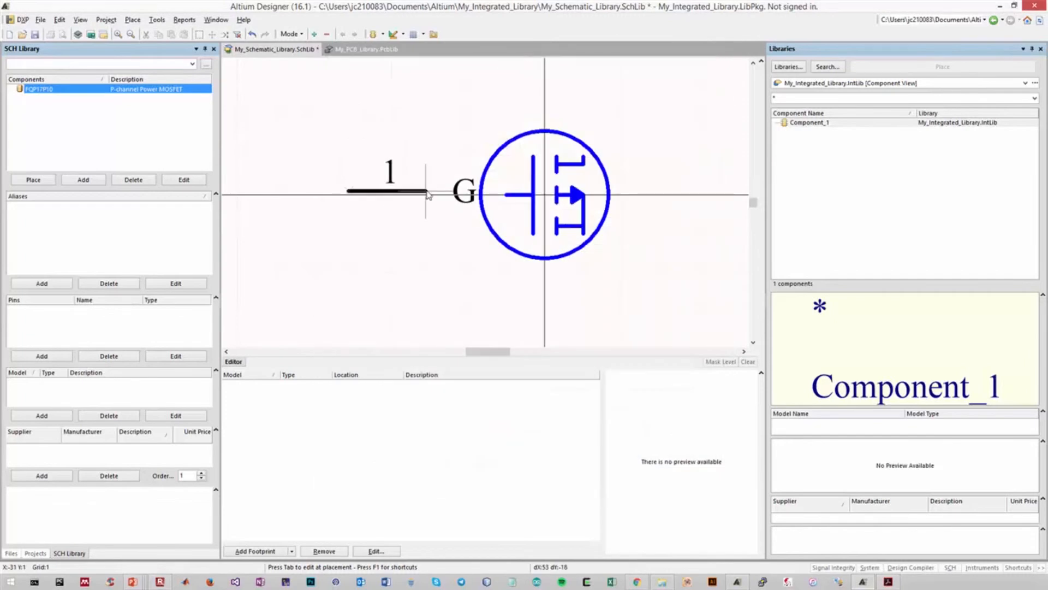
pyautogui.click(507, 196)
pyautogui.press('Escape')
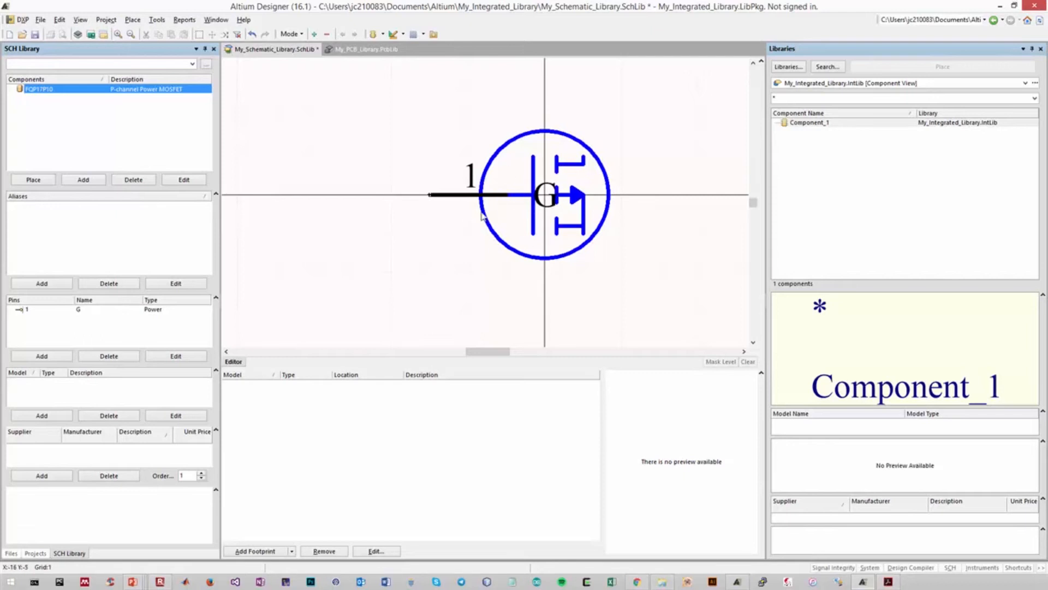
# Hide the display name of the gate pin while keeping its designator visible
pyautogui.doubleClick(451, 200)
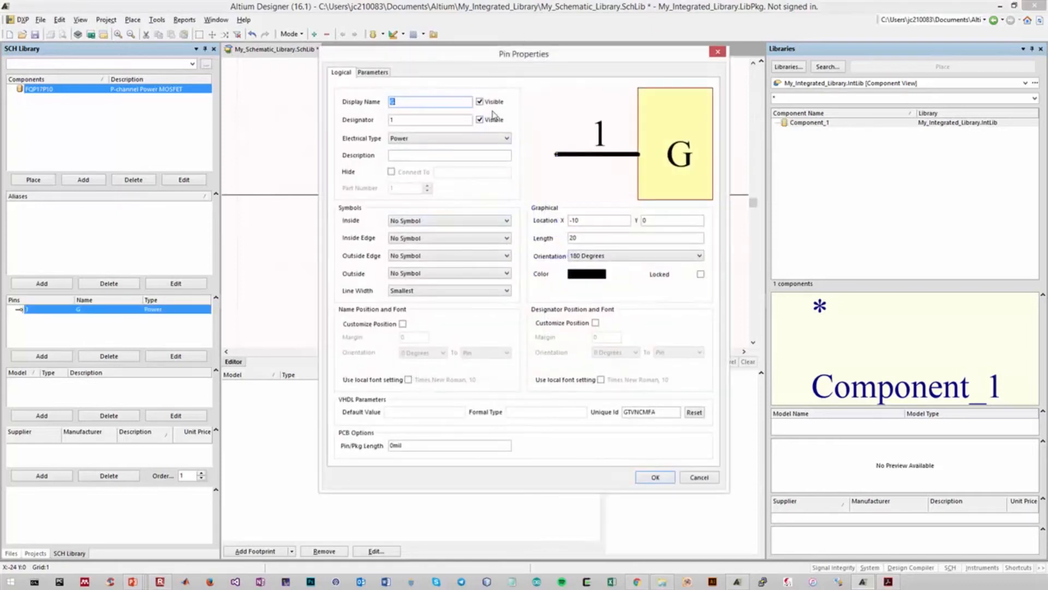
pyautogui.click(493, 103)
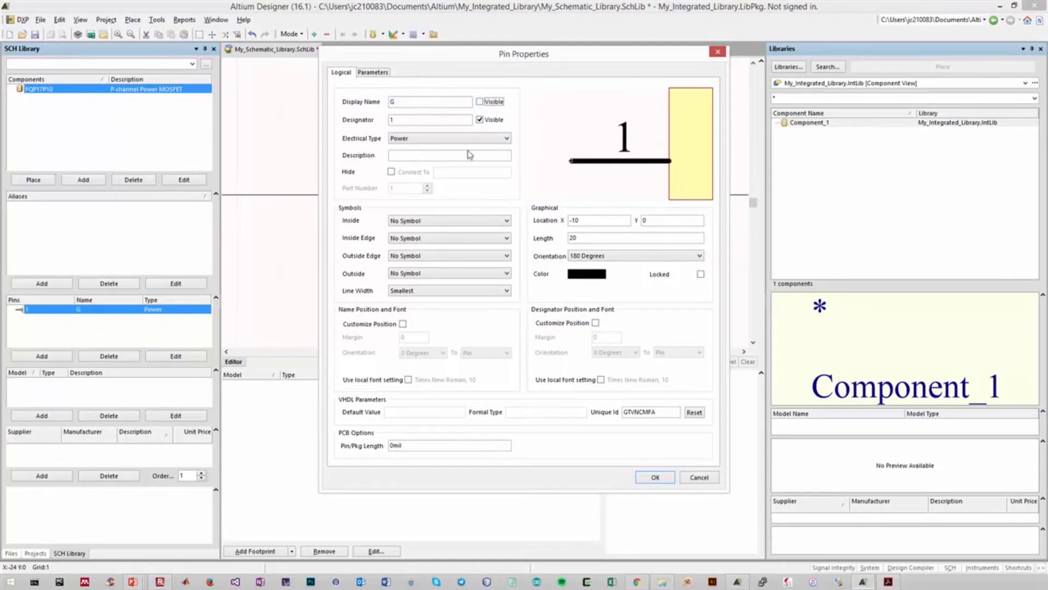
pyautogui.click(649, 477)
pyautogui.click(442, 233)
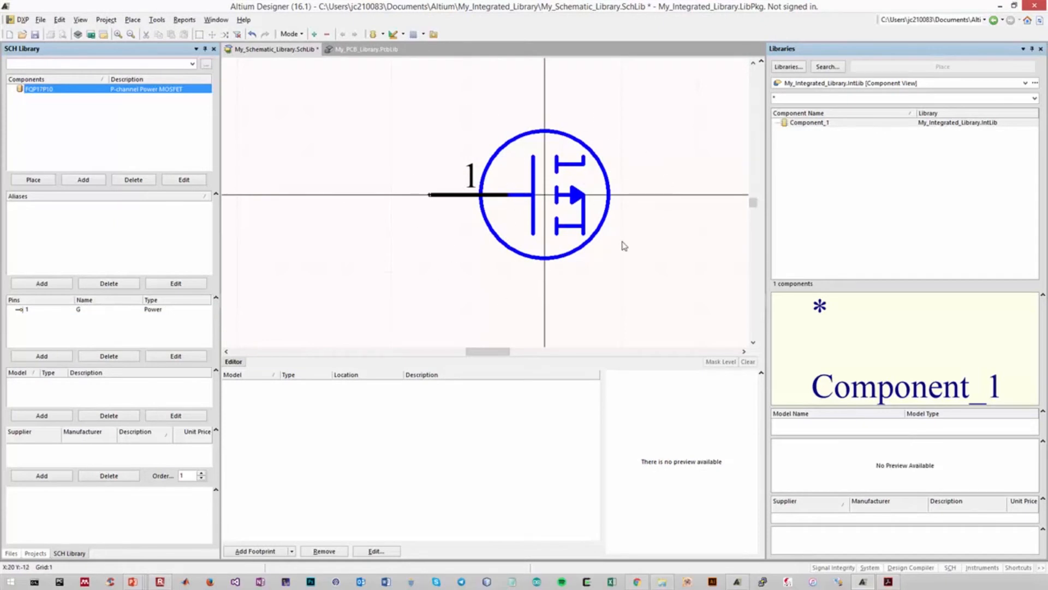
pyautogui.press('alt')
pyautogui.click(451, 251)
# Switch to the FQP17P10 datasheet in Adobe Acrobat and examine the TO-220 lead order against the G, D and S symbol terminals
pyautogui.click(888, 582)
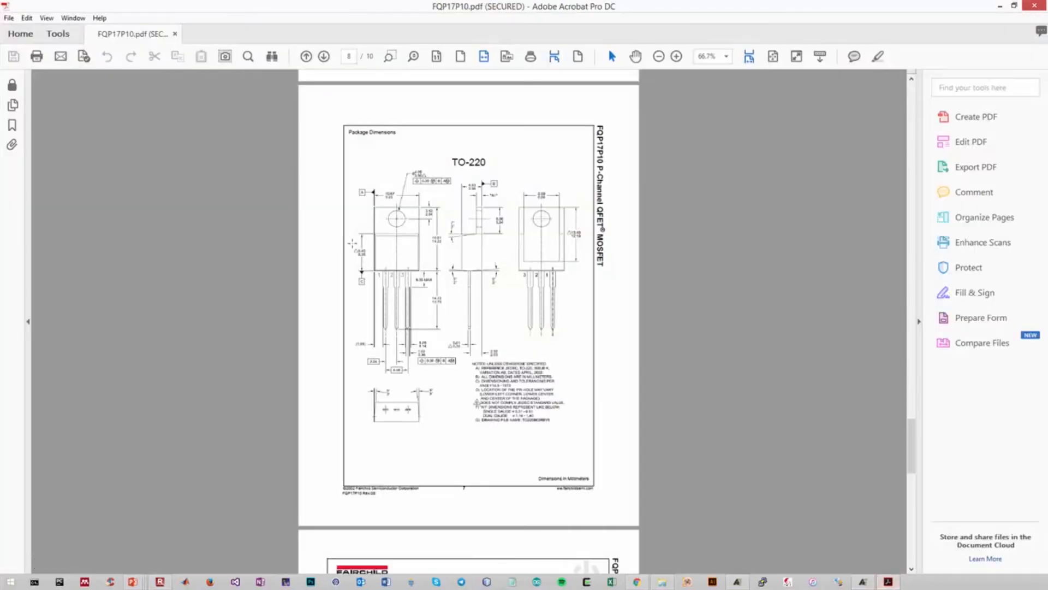
pyautogui.moveTo(912, 452)
pyautogui.mouseDown()
pyautogui.moveTo(911, 246)
pyautogui.moveTo(895, 115)
pyautogui.mouseUp()
pyautogui.scroll(-5, 664, 331)
pyautogui.keyDown('ctrl'); pyautogui.scroll(5, 637, 351); pyautogui.keyUp('ctrl')
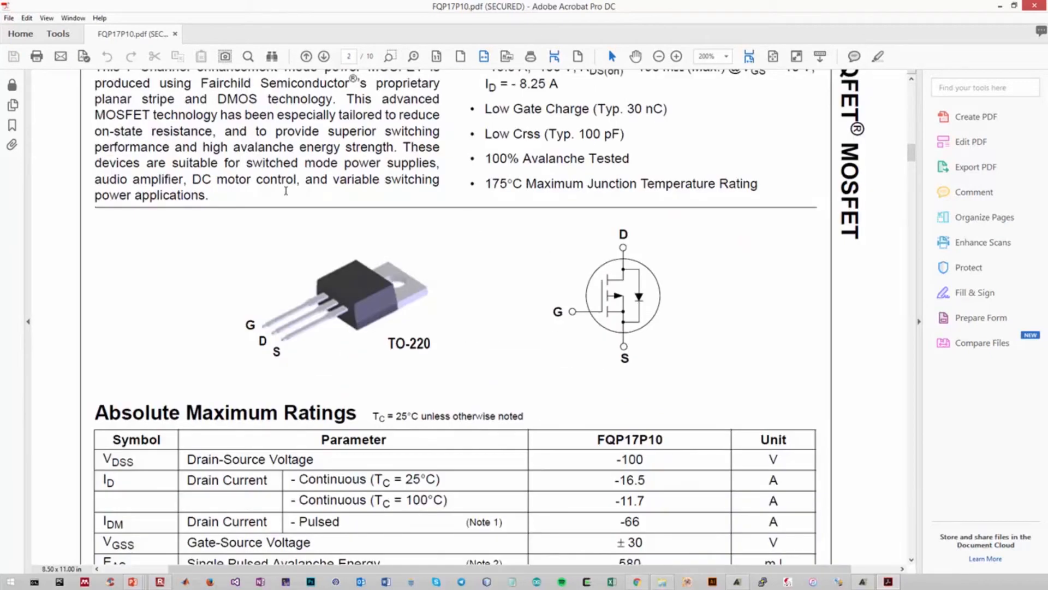
pyautogui.moveTo(652, 290); pyautogui.dragTo(570, 366)
pyautogui.click(568, 340)
pyautogui.click(271, 318)
pyautogui.click(297, 357)
pyautogui.moveTo(232, 325); pyautogui.dragTo(280, 354)
pyautogui.click(259, 357)
pyautogui.click(323, 358)
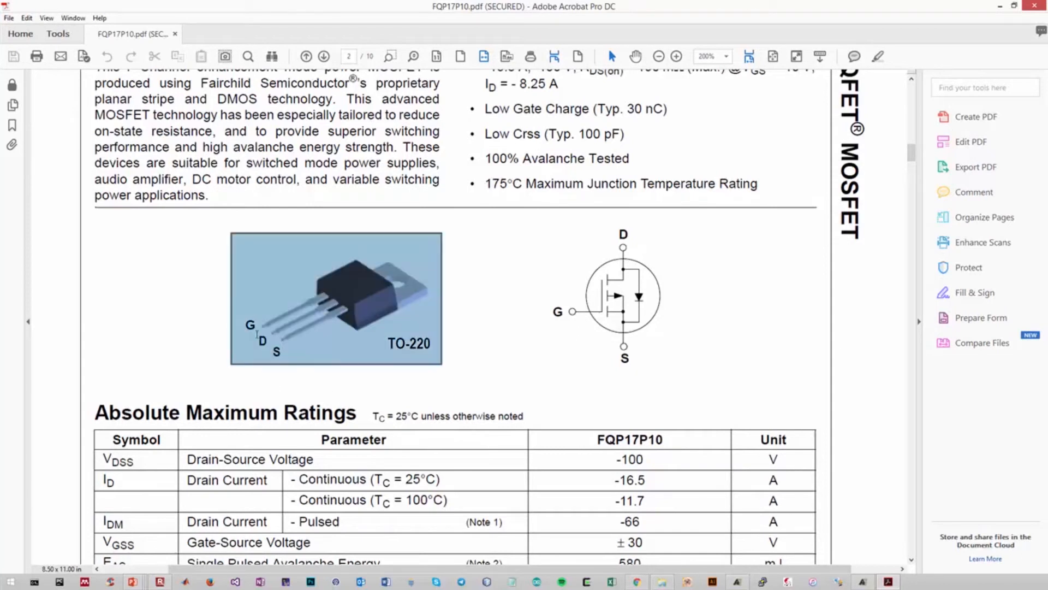
pyautogui.click(507, 297)
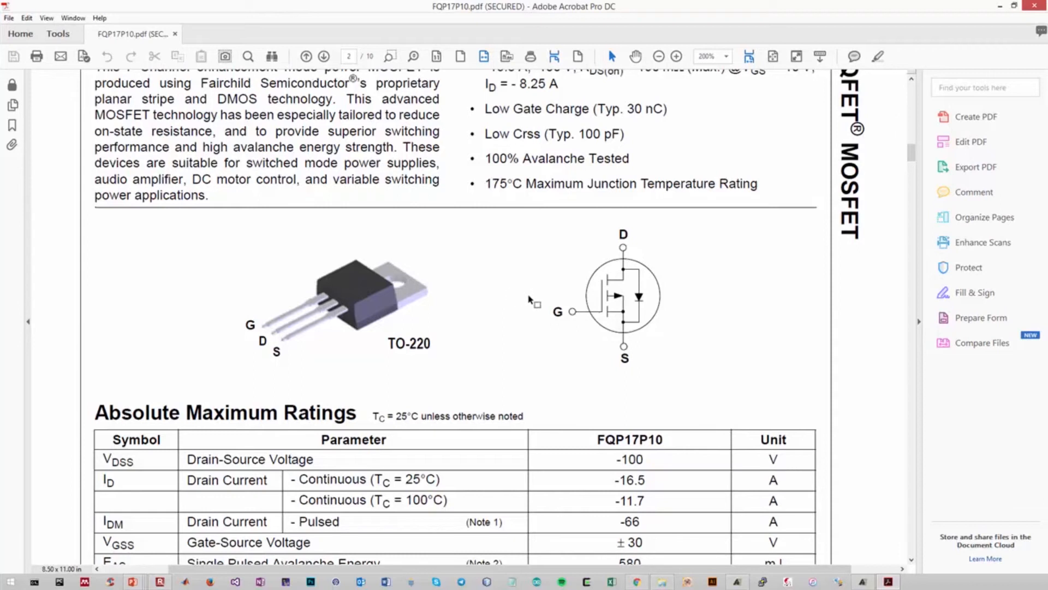
# Switch to Altium Designer and start a new pin with designator 2 and display name D, keeping the name hidden
pyautogui.click(864, 581)
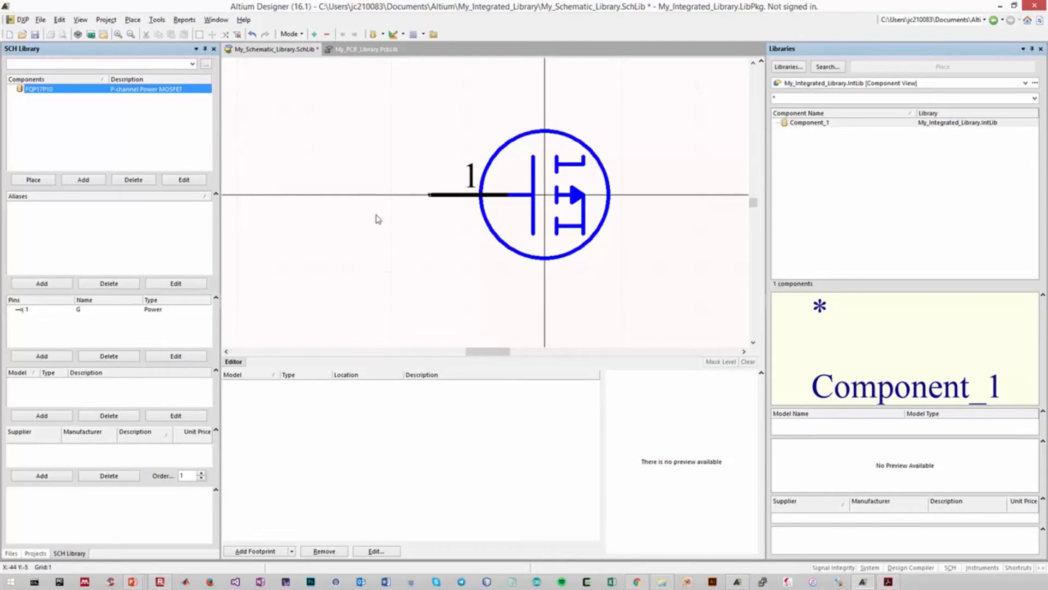
pyautogui.click(134, 20)
pyautogui.click(143, 44)
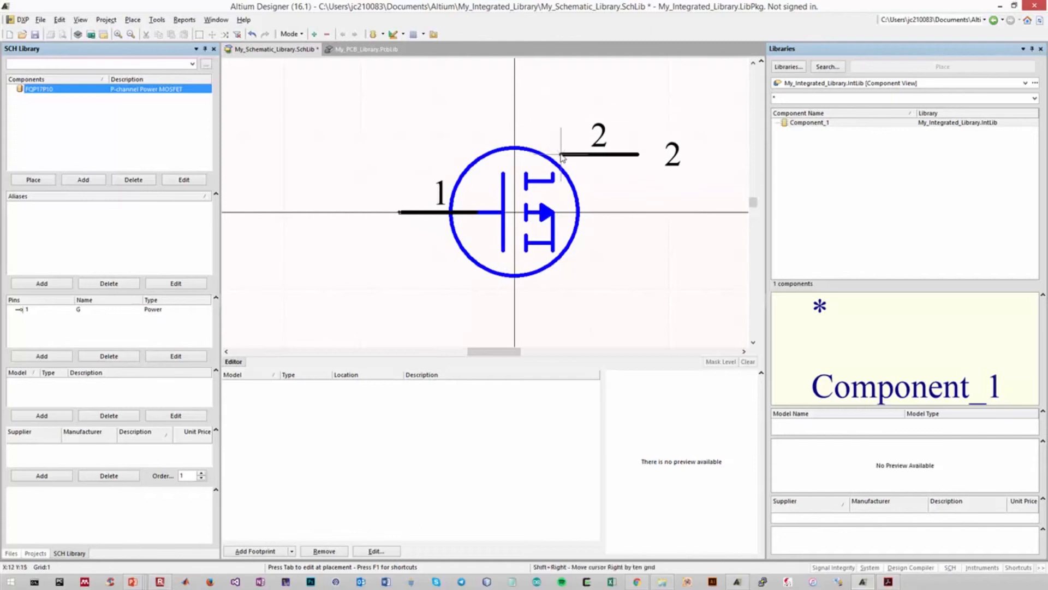
pyautogui.press('Tab')
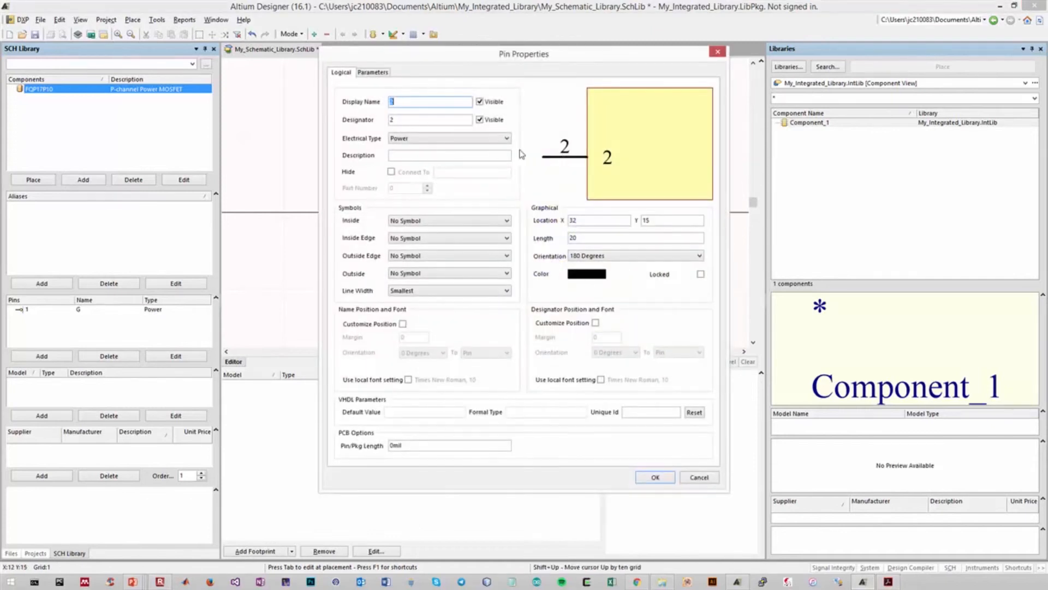
pyautogui.write('D')
pyautogui.click(480, 102)
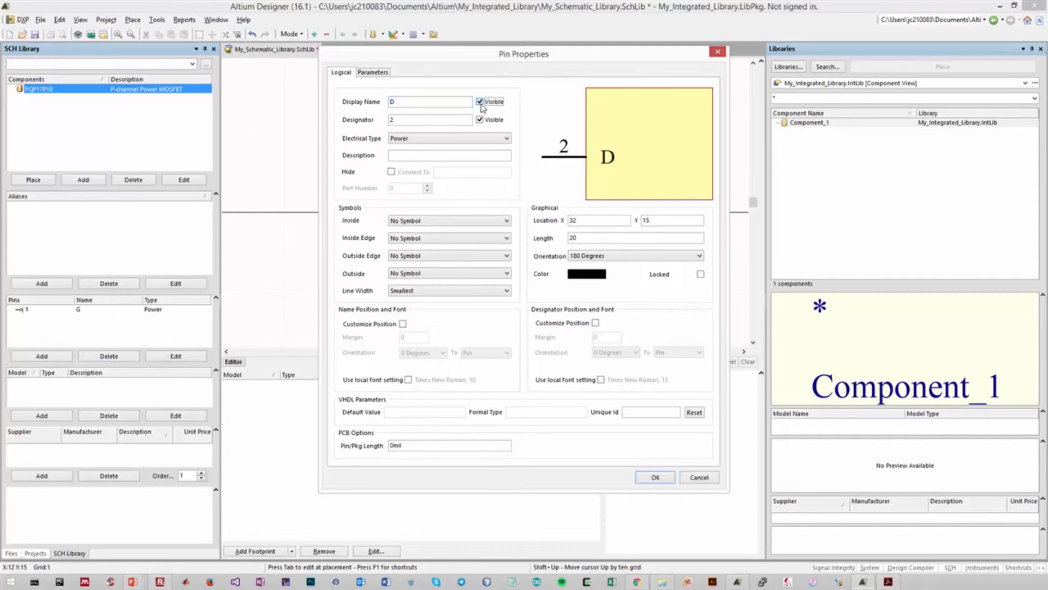
pyautogui.click(480, 102)
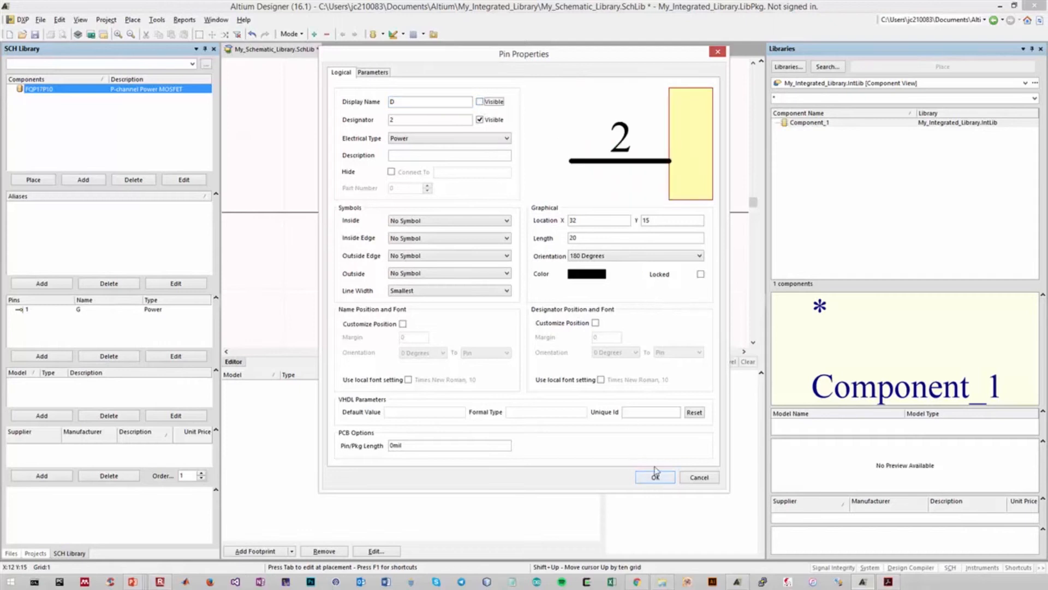
pyautogui.click(583, 218)
pyautogui.click(656, 477)
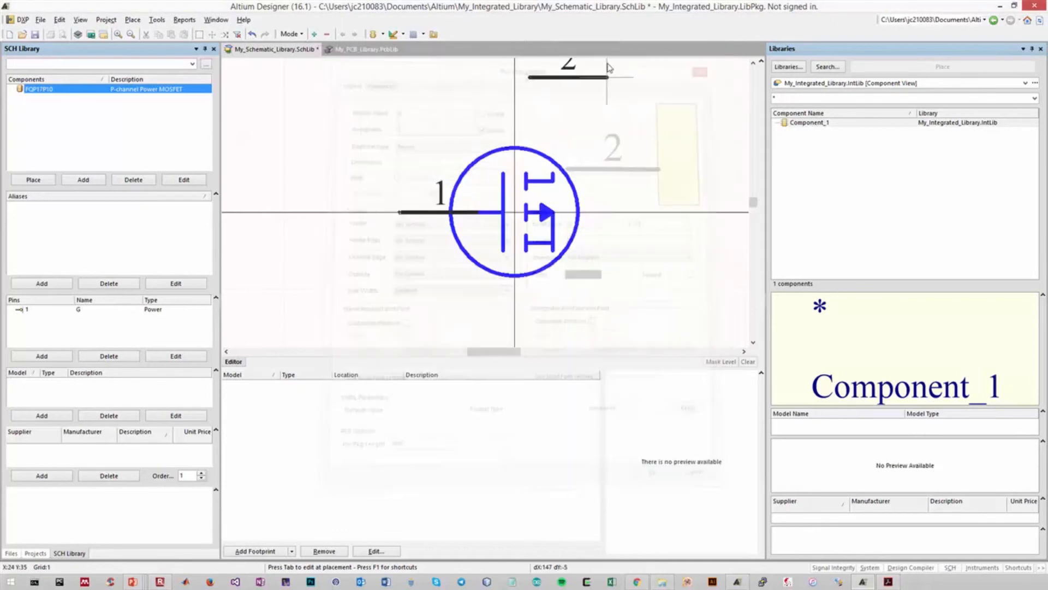
# Orient the drain pin vertically, extending upward, and place it on the outer end of the symbol's upper lead
pyautogui.press('space')
pyautogui.press('space')
pyautogui.press('space')
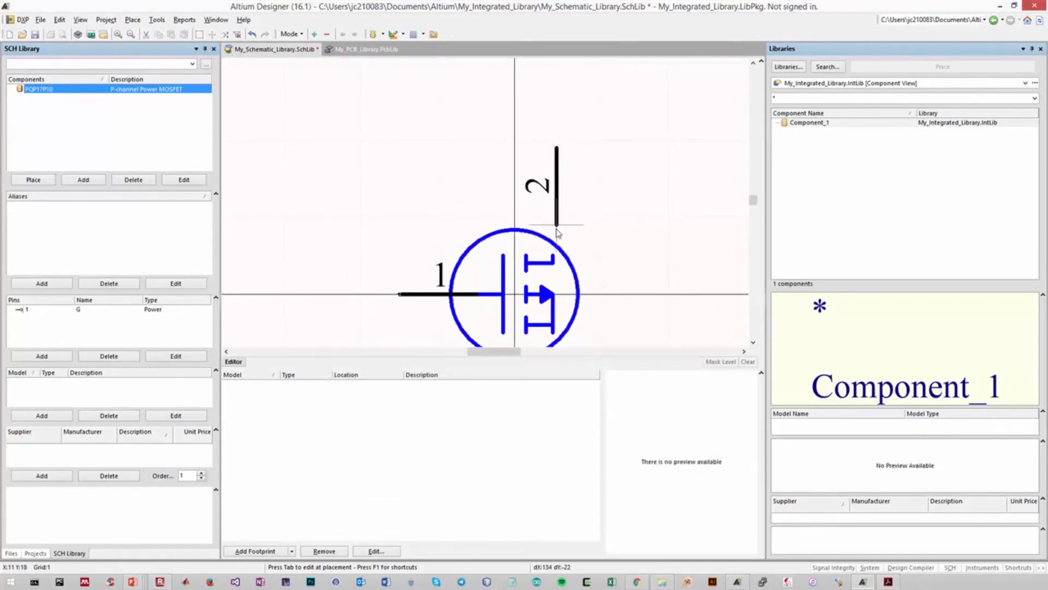
pyautogui.click(553, 250)
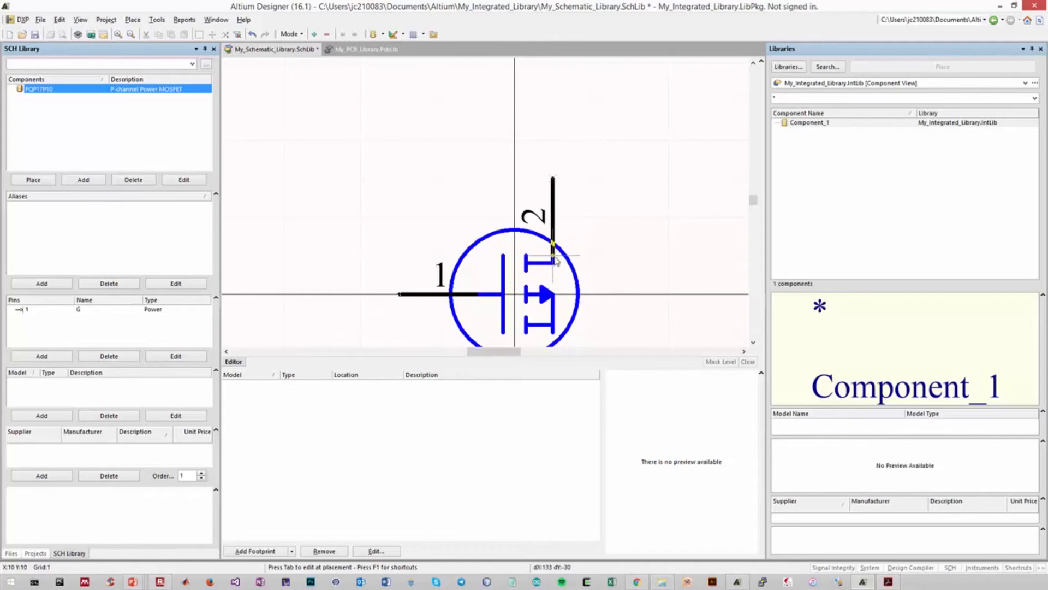
# Name the next pin S with designator 3 and place it pointing downward on the symbol's lower source lead
pyautogui.scroll(-3, 618, 194)
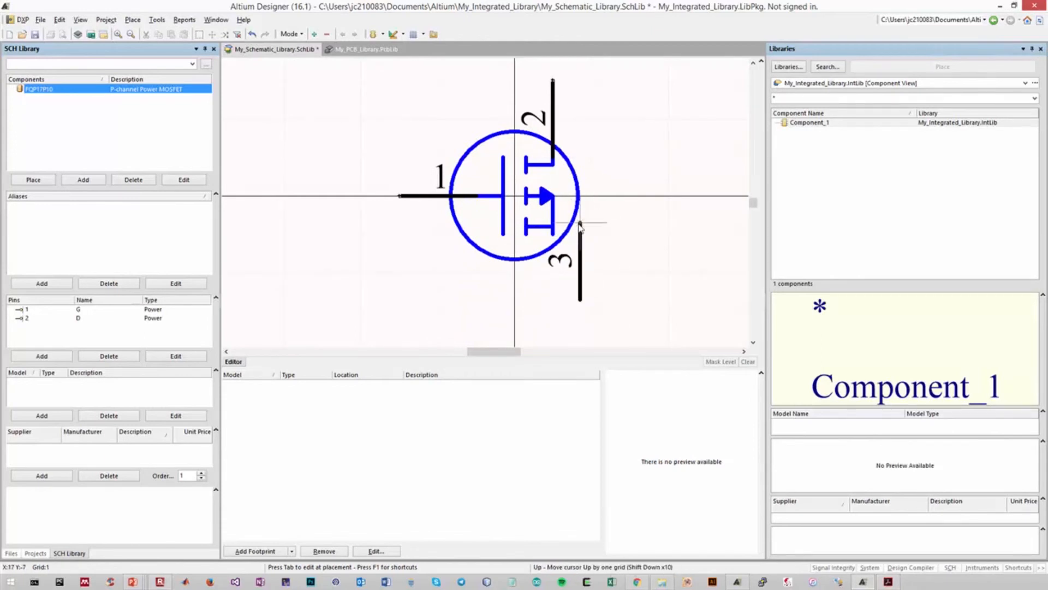
pyautogui.press('Tab')
pyautogui.write('S')
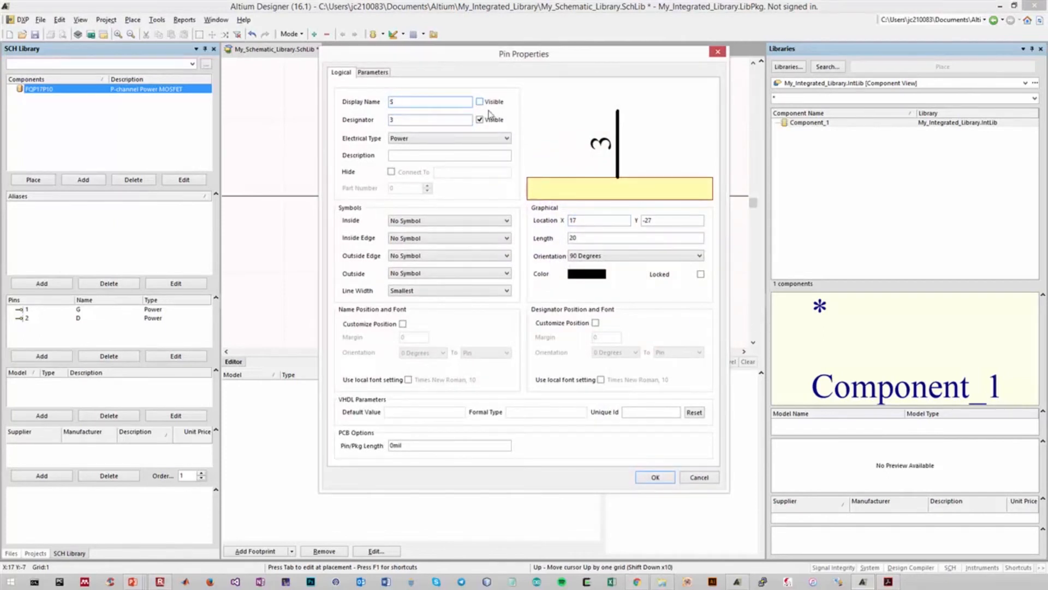
pyautogui.press('Return')
pyautogui.press('space')
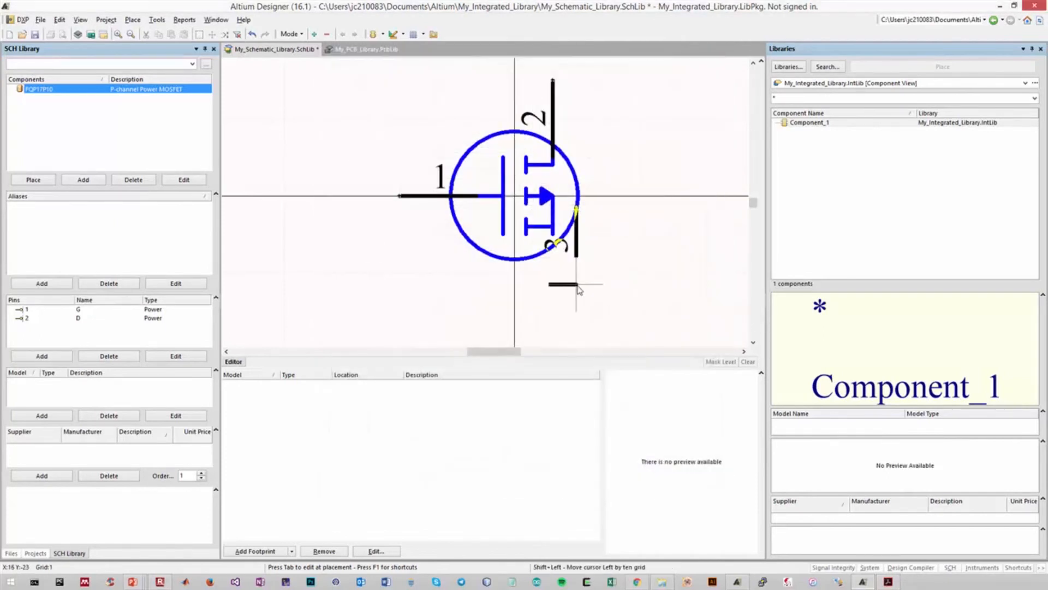
pyautogui.press('space')
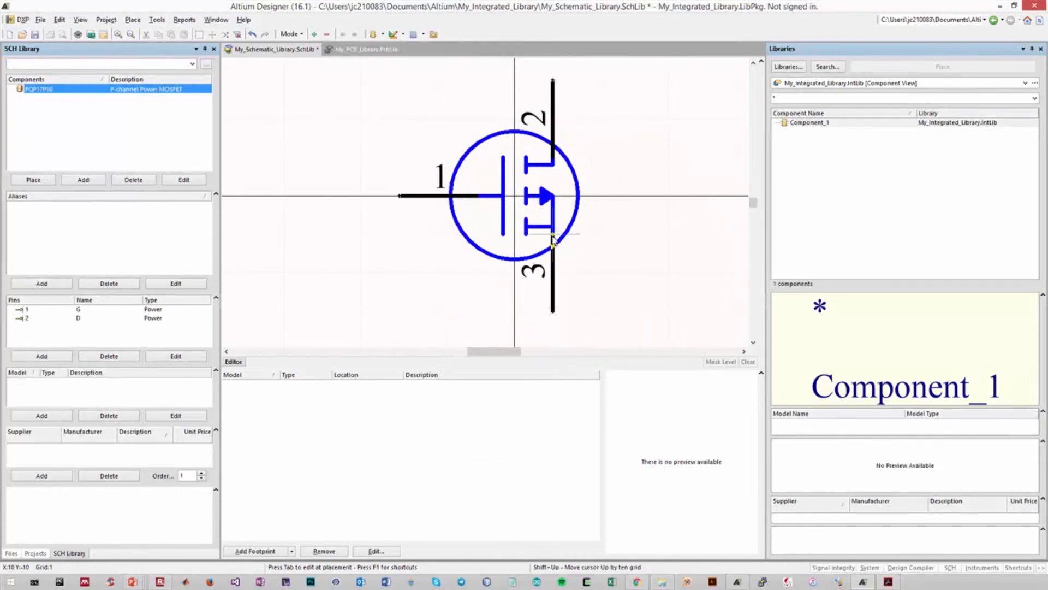
pyautogui.click(552, 236)
pyautogui.press('space')
pyautogui.press('space')
pyautogui.press('Escape')
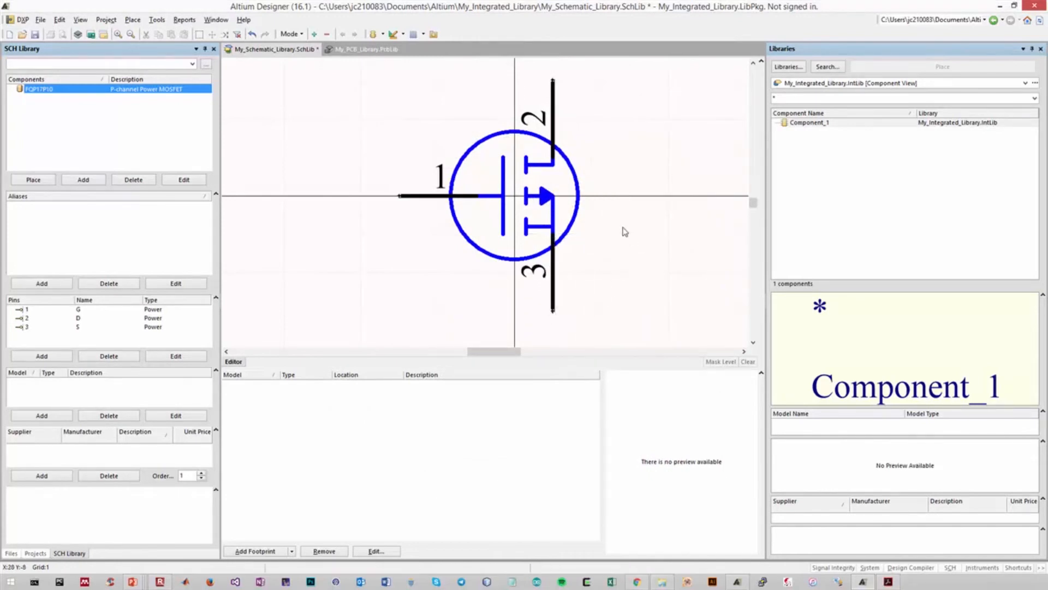
# Review the finished MOSFET symbol and check its G, D and S pins one by one in the component's pin list
pyautogui.keyDown('ctrl'); pyautogui.scroll(-2, 613, 204); pyautogui.keyUp('ctrl')
pyautogui.keyDown('ctrl'); pyautogui.scroll(-1, 267, 207); pyautogui.keyUp('ctrl')
pyautogui.moveTo(474, 352); pyautogui.dragTo(469, 352)
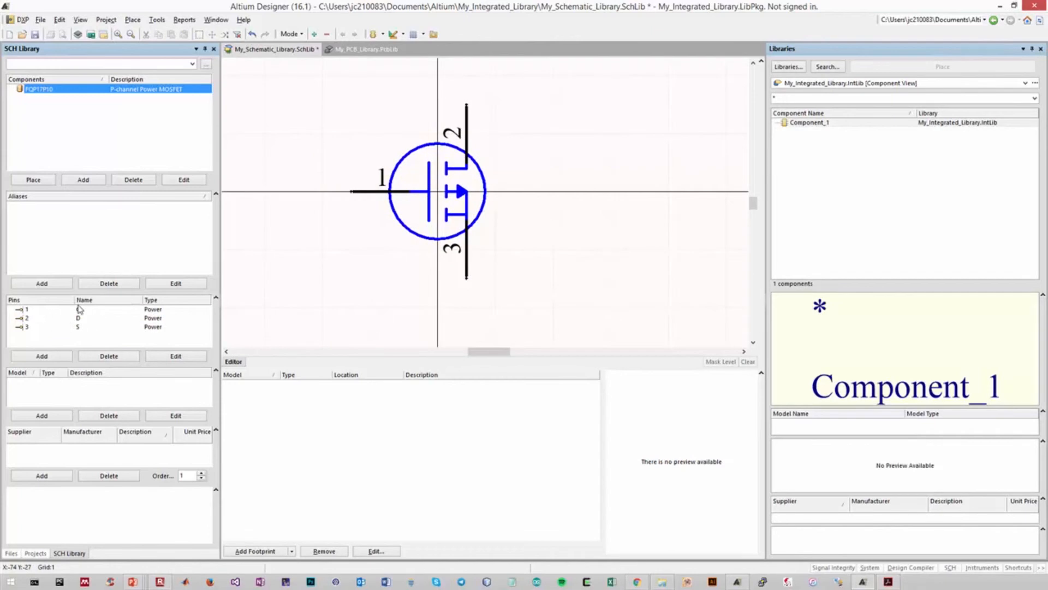
pyautogui.click(60, 310)
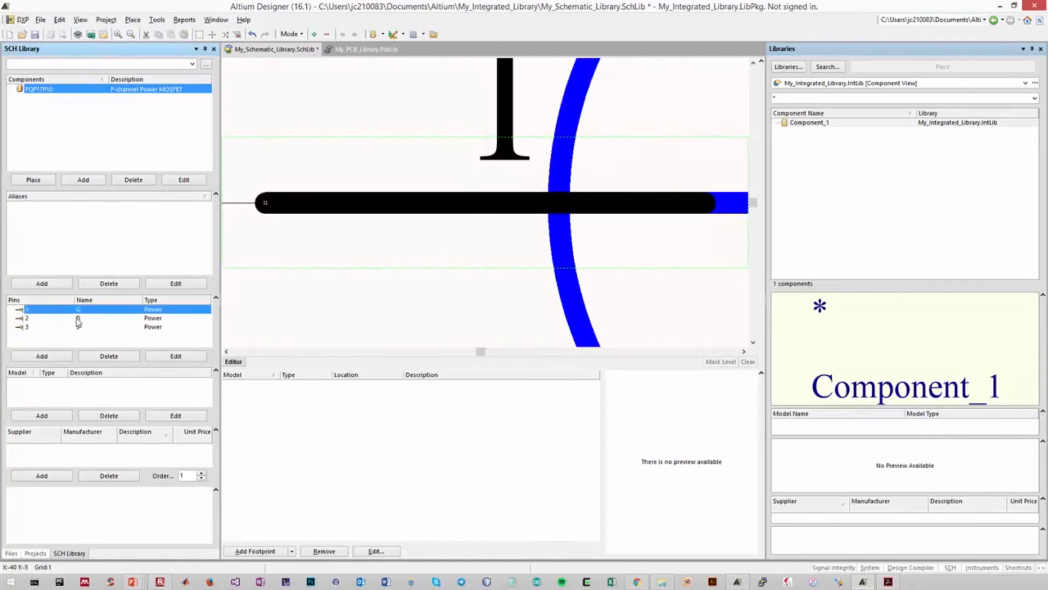
pyautogui.click(55, 318)
pyautogui.click(47, 328)
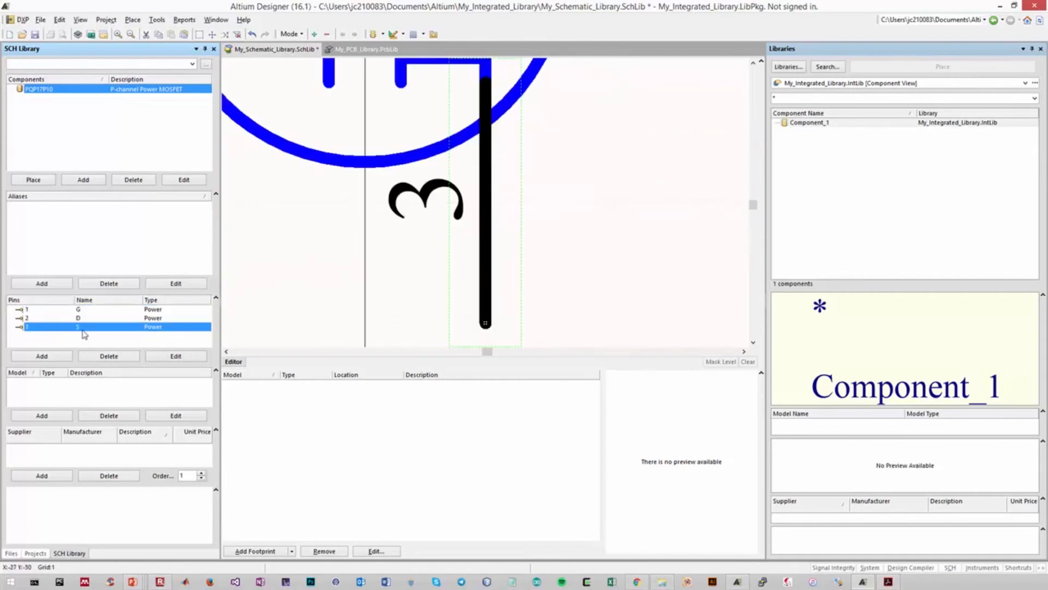
pyautogui.keyDown('ctrl'); pyautogui.scroll(-10, 314, 314); pyautogui.keyUp('ctrl')
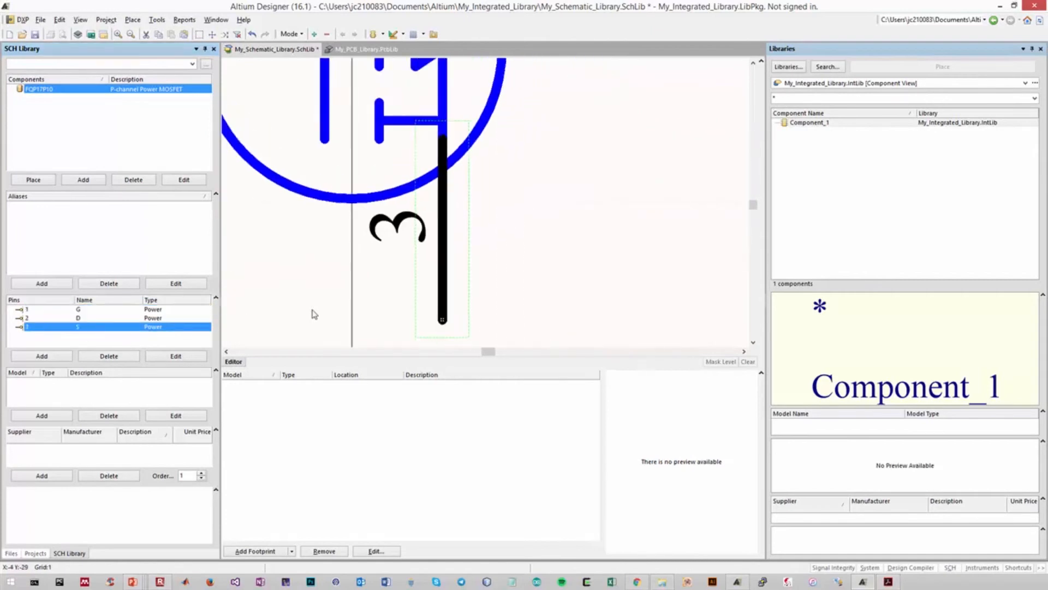
pyautogui.click(268, 325)
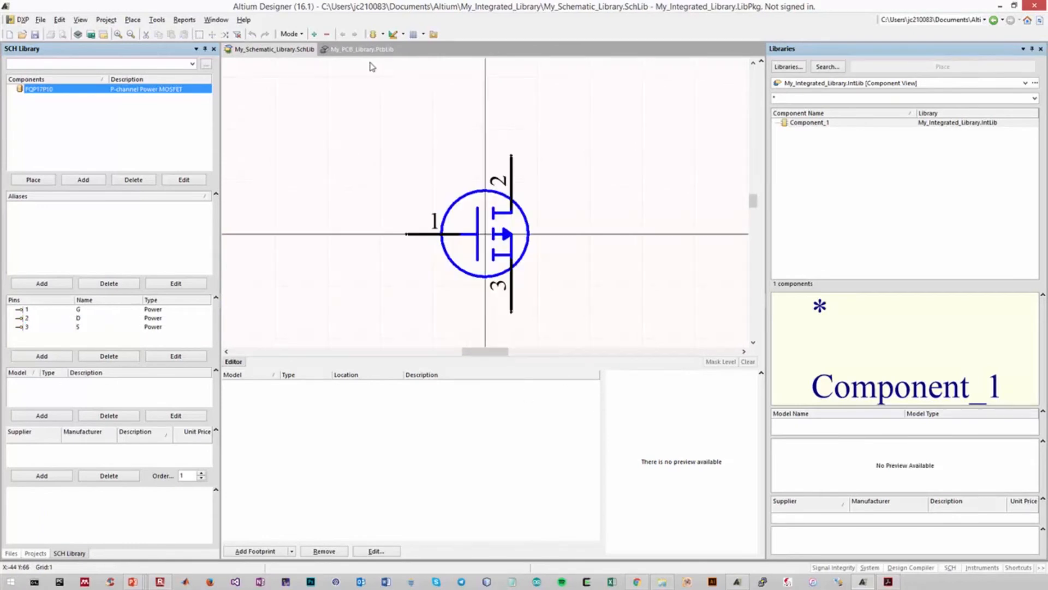
# Open My_PCB_Library.PcbLib, and switch to the FQP17P10 datasheet in Adobe Acrobat to examine the three leads in the TO-220 package drawing
pyautogui.click(367, 49)
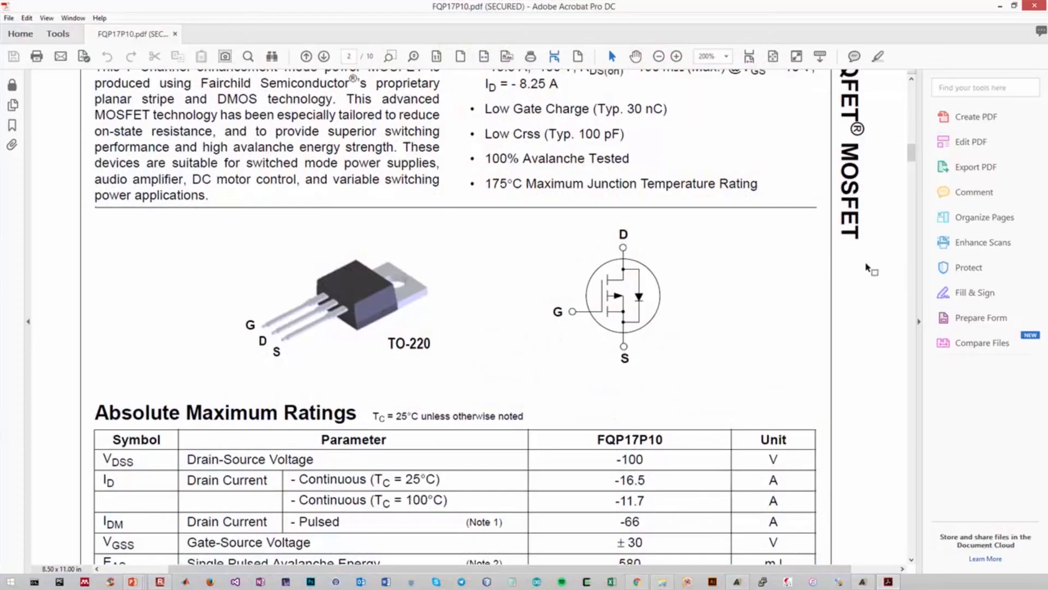
pyautogui.moveTo(907, 159); pyautogui.dragTo(922, 440)
pyautogui.scroll(2, 719, 364)
pyautogui.keyDown('ctrl'); pyautogui.scroll(-2, 719, 364); pyautogui.keyUp('ctrl')
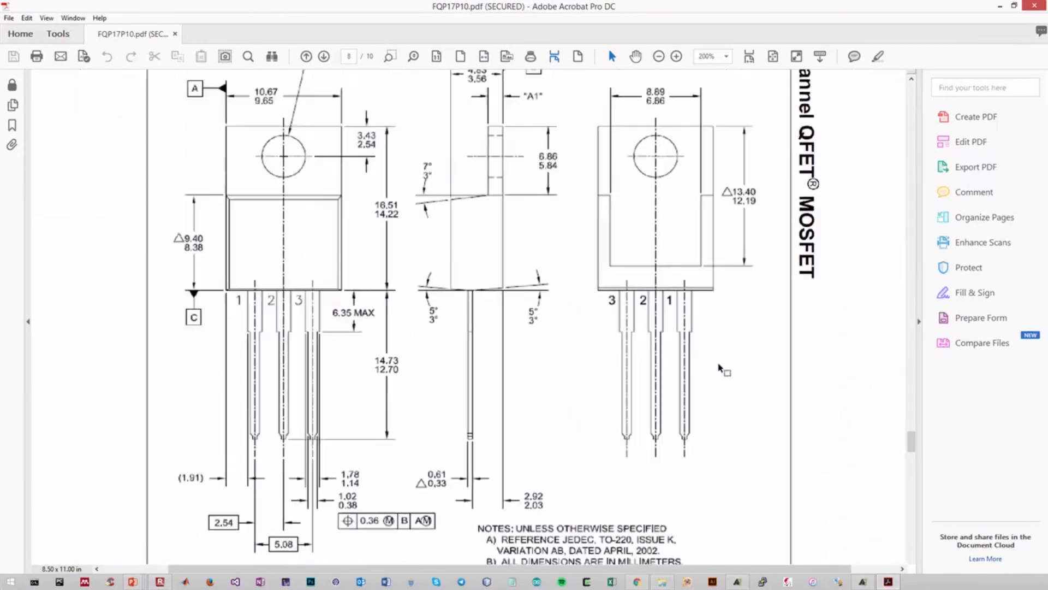
pyautogui.moveTo(249, 151)
pyautogui.mouseDown()
pyautogui.moveTo(430, 533)
pyautogui.moveTo(446, 534)
pyautogui.mouseUp()
pyautogui.click(474, 495)
pyautogui.click(232, 334)
pyautogui.moveTo(299, 302); pyautogui.dragTo(370, 427)
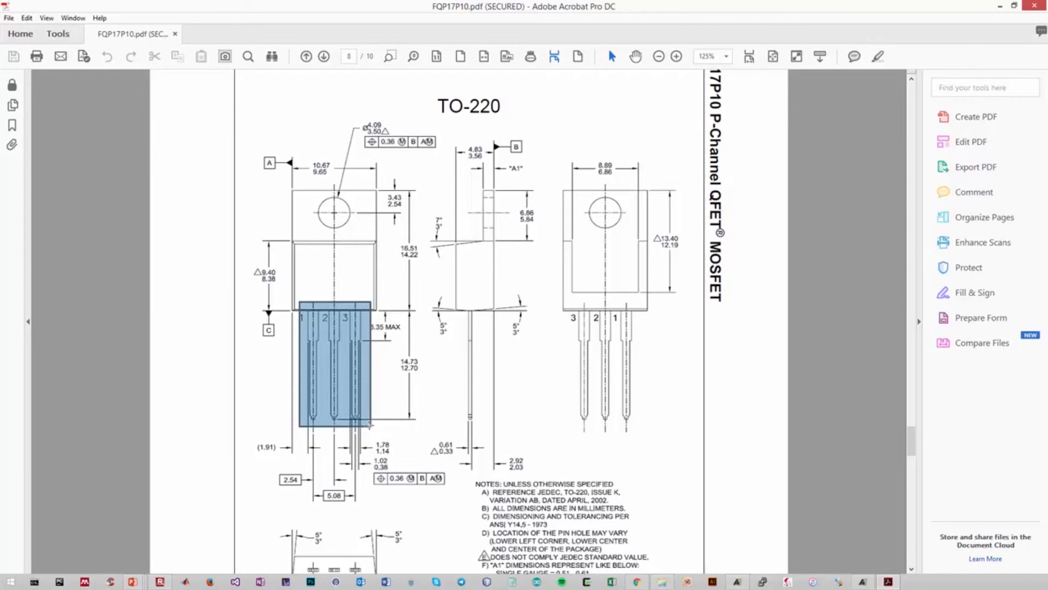
pyautogui.click(339, 403)
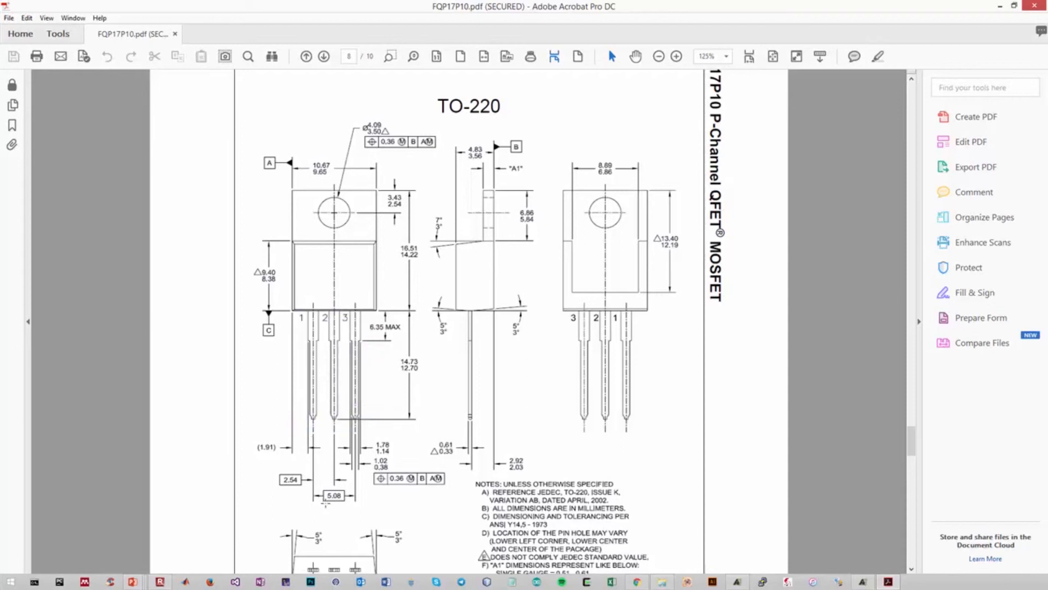
# Examine the lead spacing and lead width dimensions on the TO-220 package drawing for planning the footprint pads
pyautogui.moveTo(262, 465); pyautogui.dragTo(304, 490)
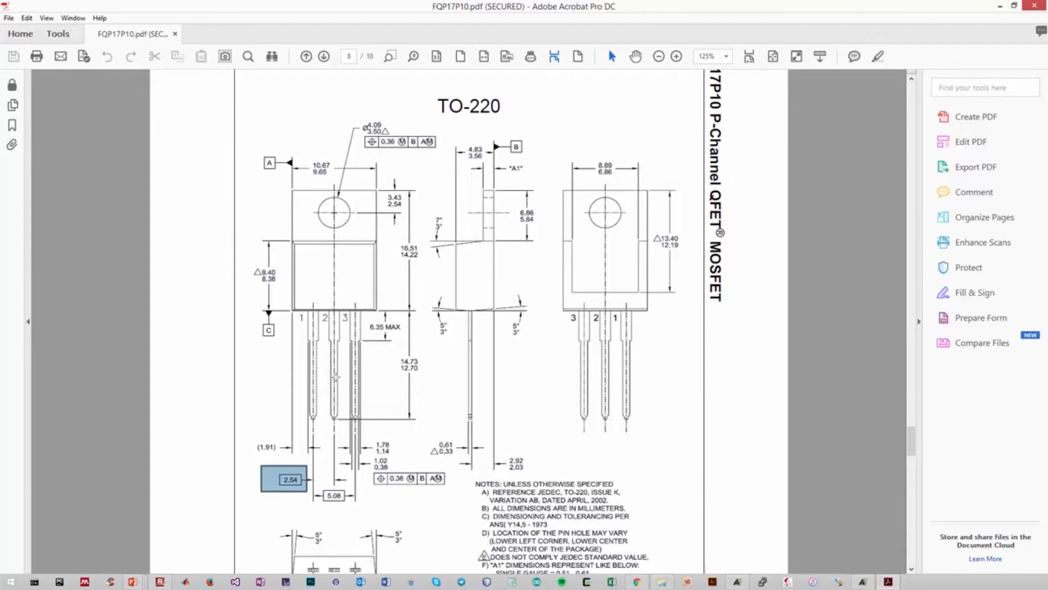
pyautogui.click(293, 480)
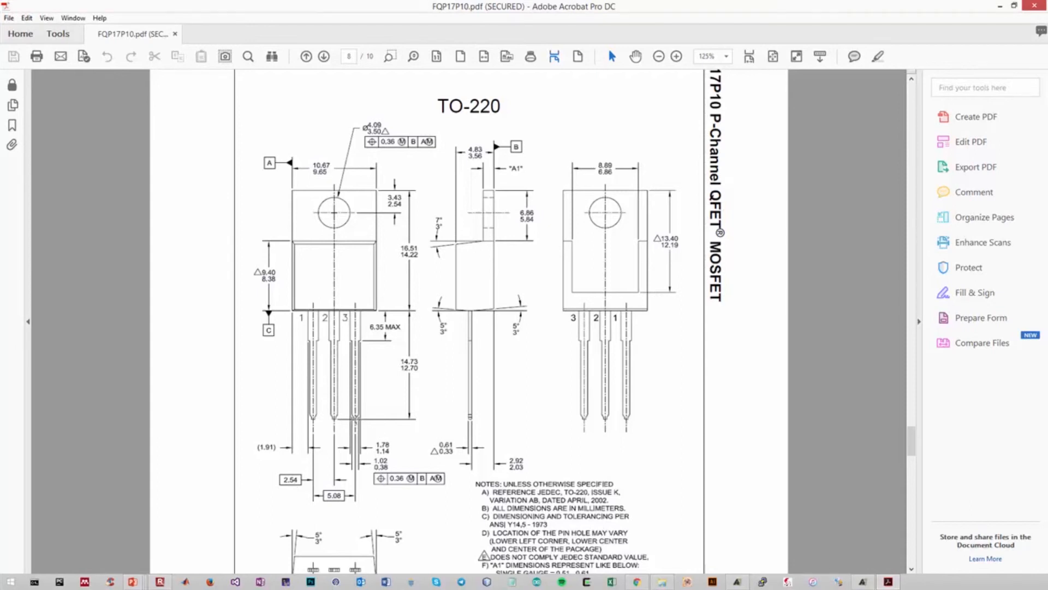
pyautogui.moveTo(353, 391)
pyautogui.mouseDown()
pyautogui.moveTo(370, 401)
pyautogui.moveTo(358, 406)
pyautogui.mouseUp()
pyautogui.click(370, 404)
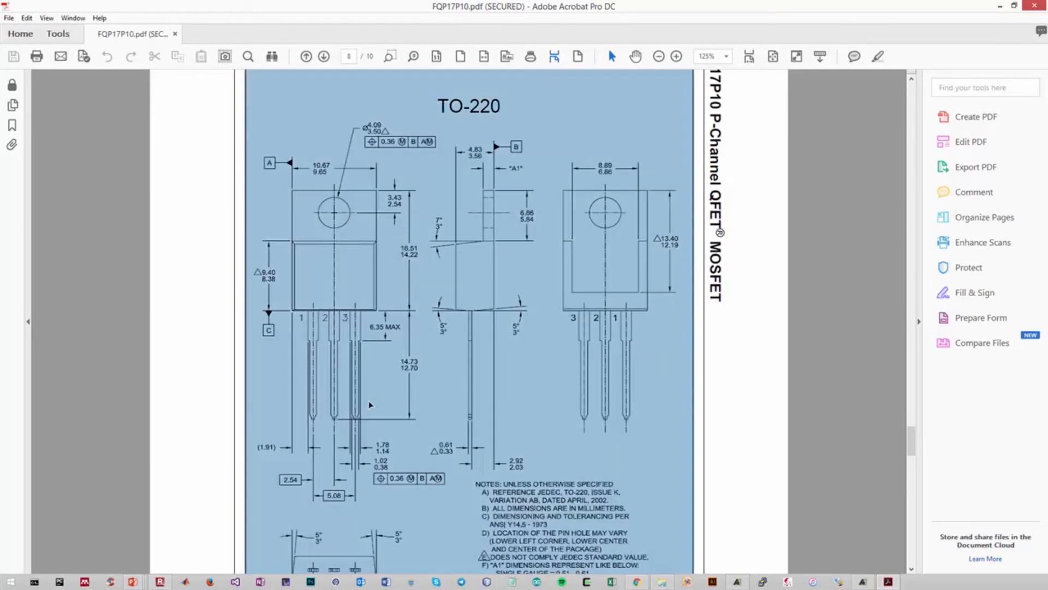
pyautogui.click(364, 413)
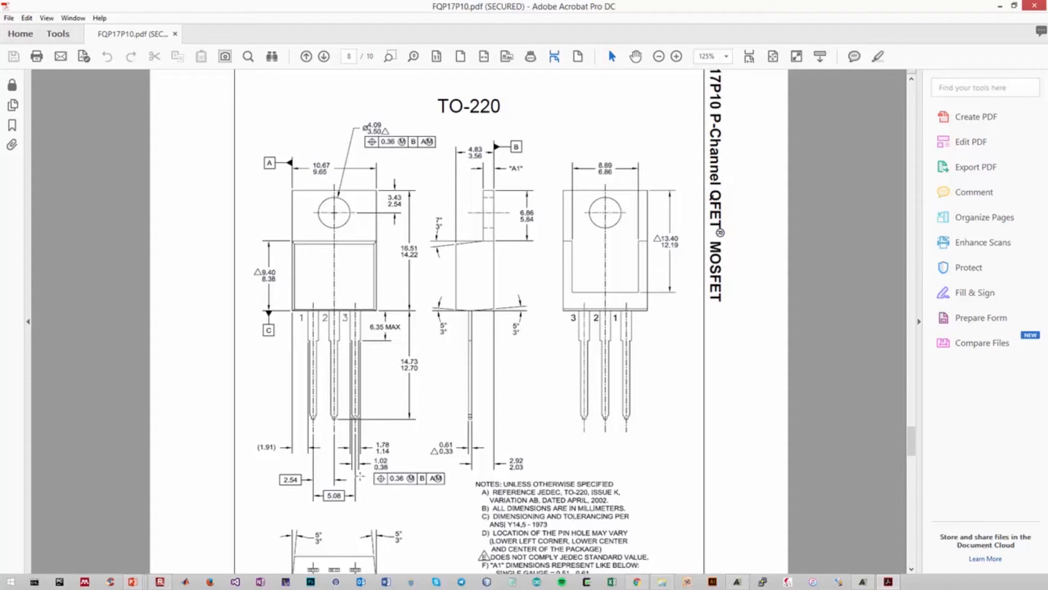
pyautogui.moveTo(349, 460); pyautogui.dragTo(367, 473)
pyautogui.moveTo(370, 453); pyautogui.dragTo(394, 475)
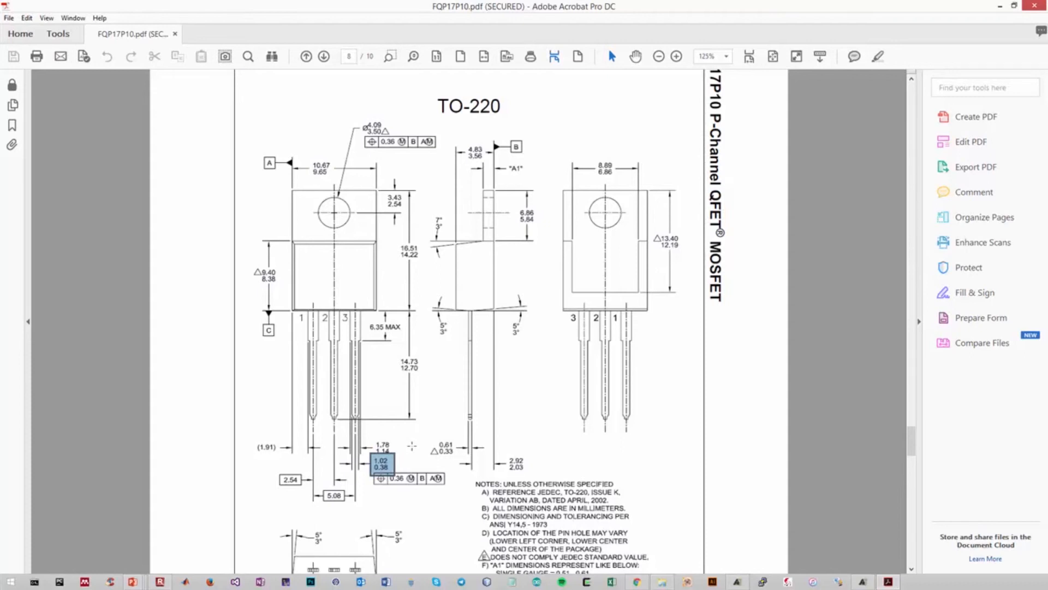
pyautogui.click(413, 449)
pyautogui.click(225, 371)
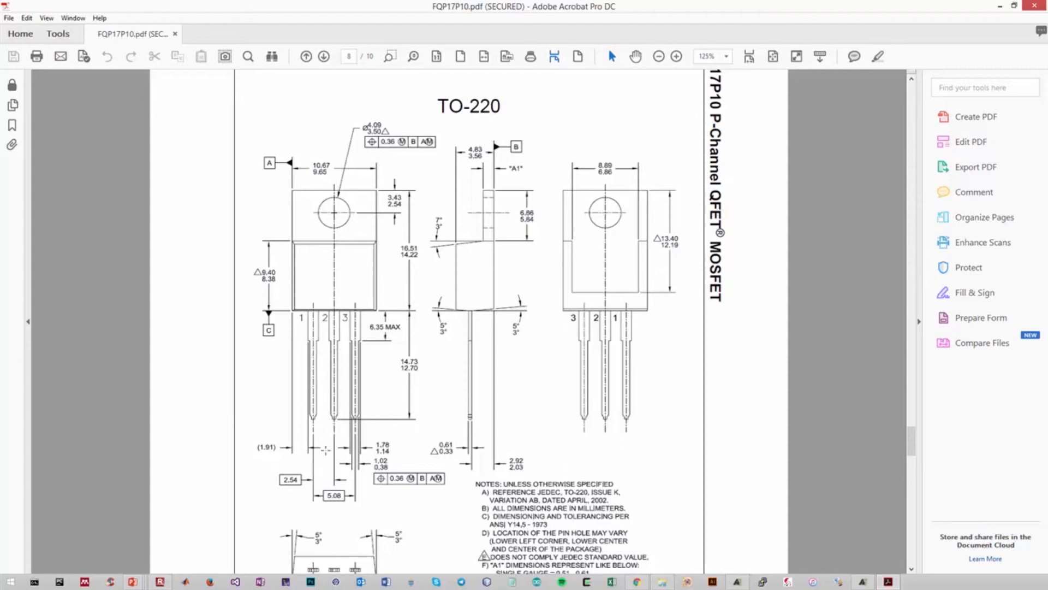
pyautogui.moveTo(292, 328); pyautogui.dragTo(383, 436)
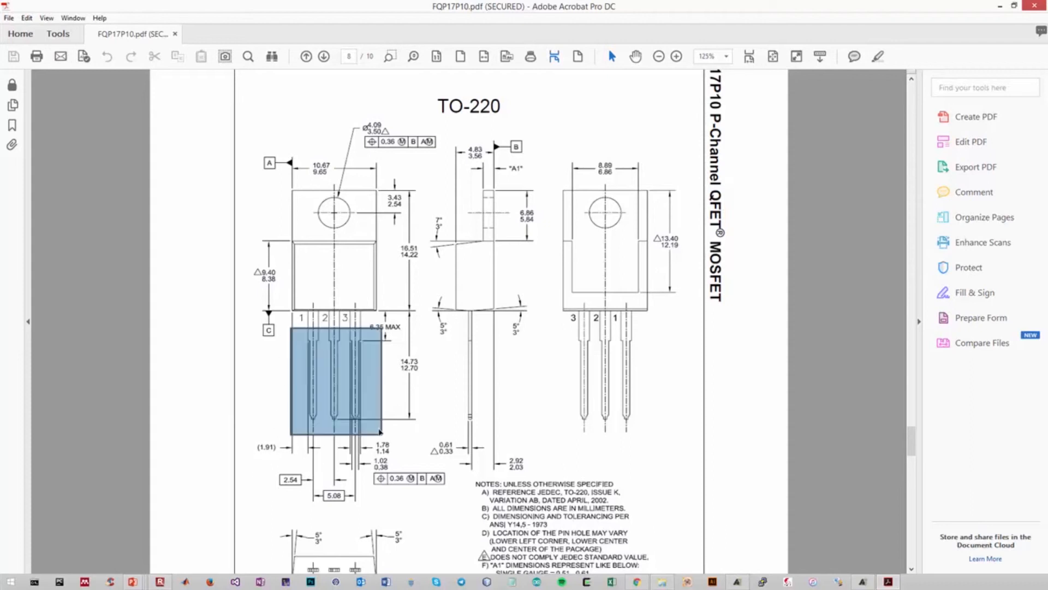
pyautogui.click(202, 391)
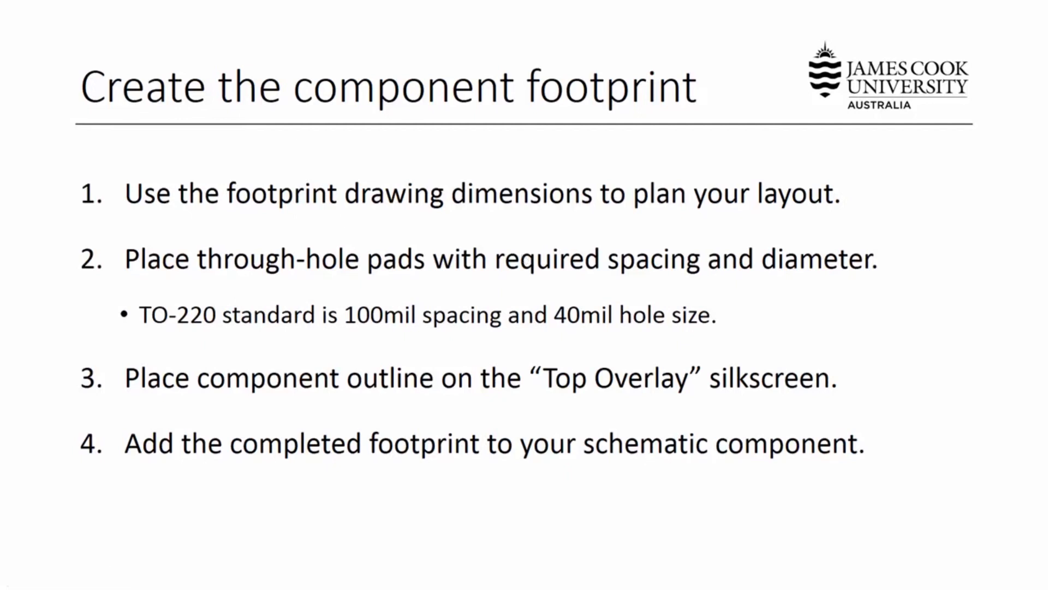
# Switch to Altium Designer and rename the footprint PCBCOMPONENT_1 as TO-220 with the description Transistor Outline 220
pyautogui.hotkey('alt', 'Tab')
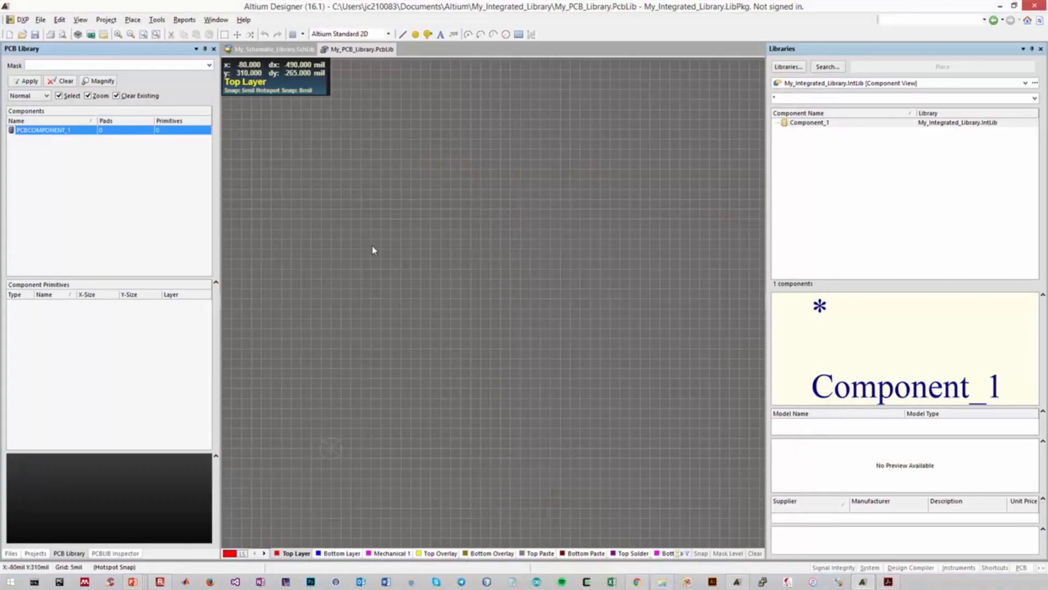
pyautogui.click(34, 131)
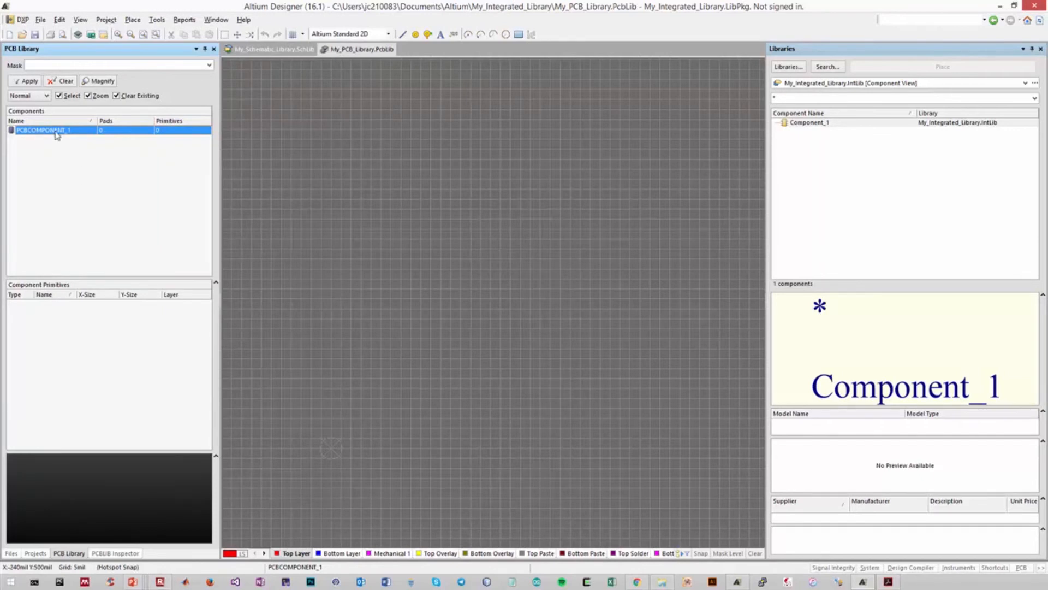
pyautogui.doubleClick(57, 135)
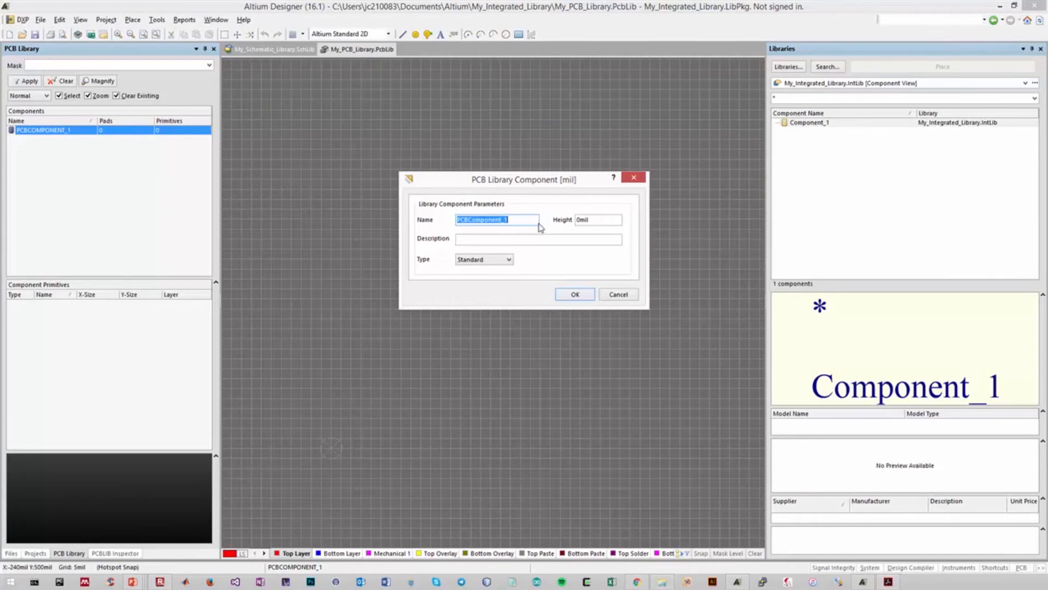
pyautogui.write('TO-220')
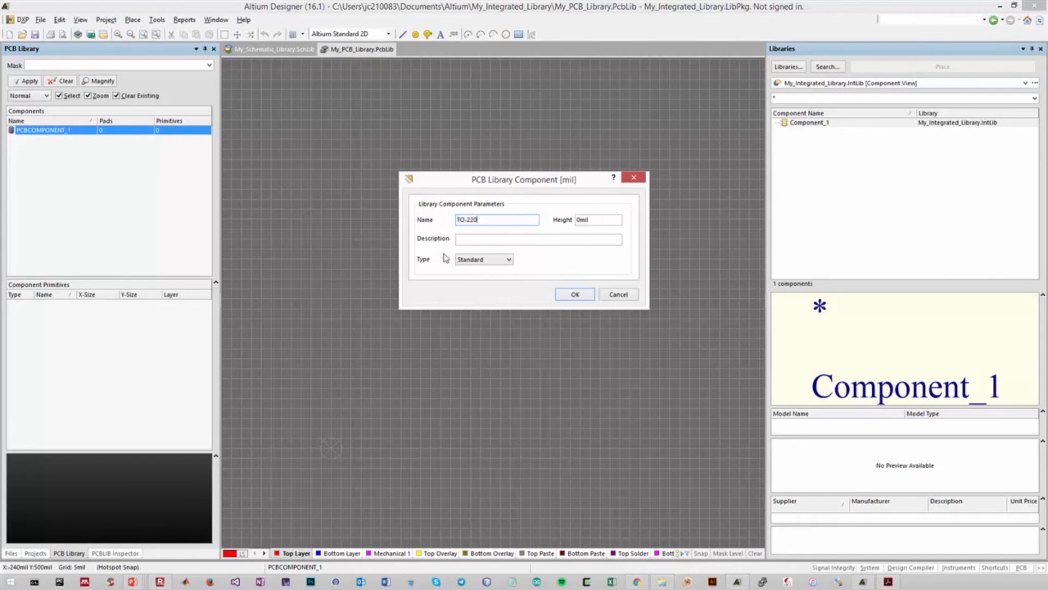
pyautogui.moveTo(495, 222); pyautogui.dragTo(426, 229)
pyautogui.click(524, 240)
pyautogui.write('Transistor Outline 220')
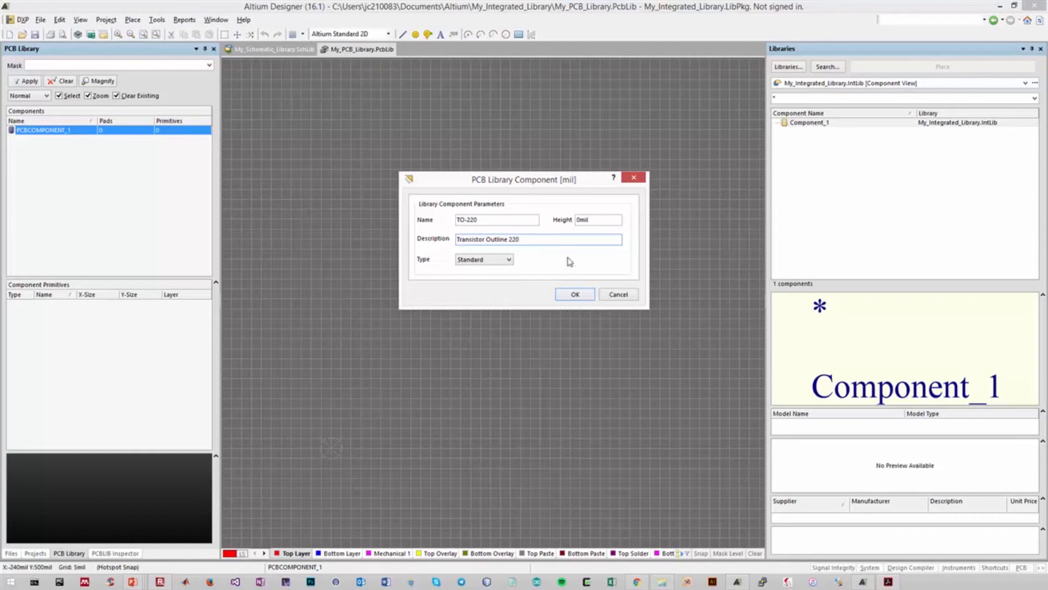
pyautogui.moveTo(595, 219); pyautogui.dragTo(546, 224)
pyautogui.click(568, 295)
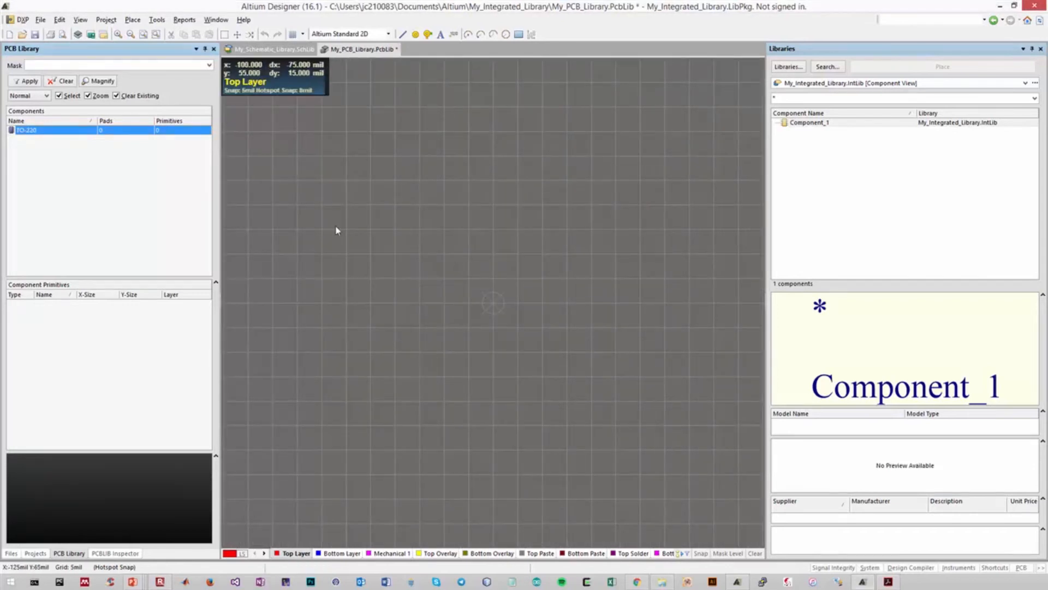
# Start a new pad in the TO-220 footprint and give it a round, plated 40 mil hole
pyautogui.click(543, 246)
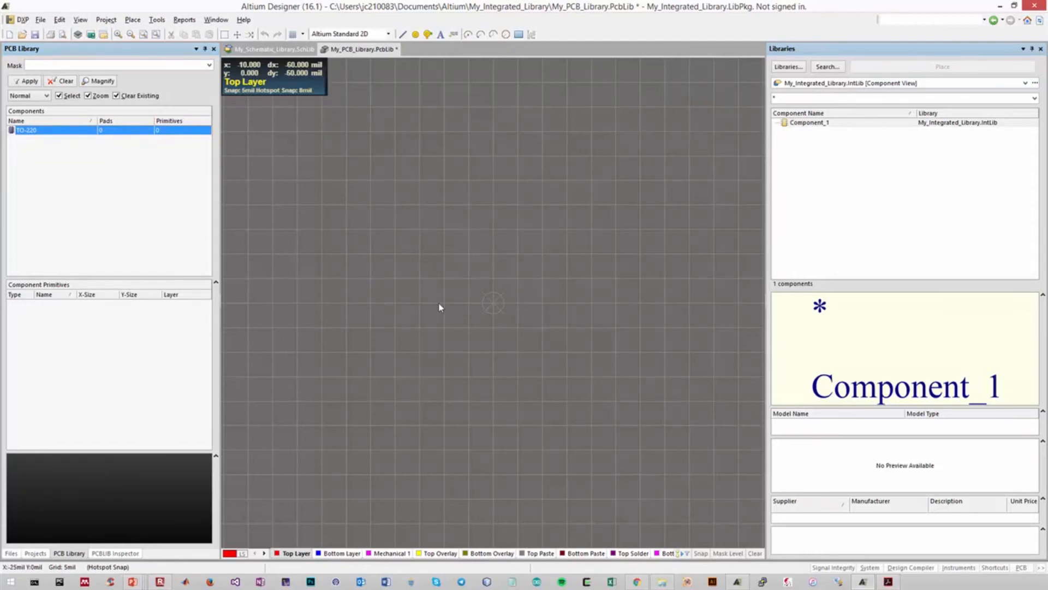
pyautogui.click(330, 304)
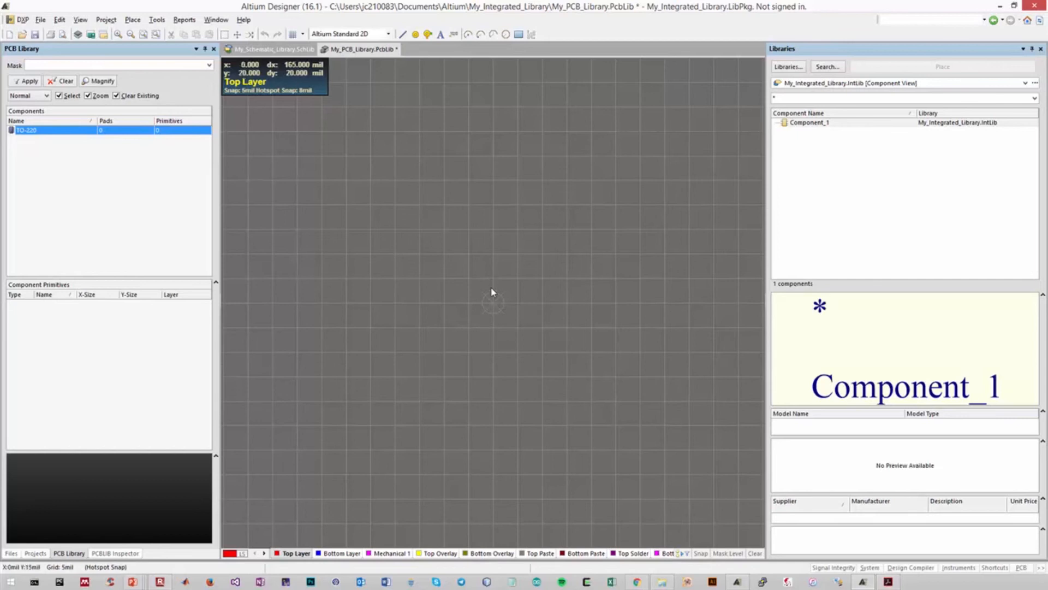
pyautogui.click(133, 21)
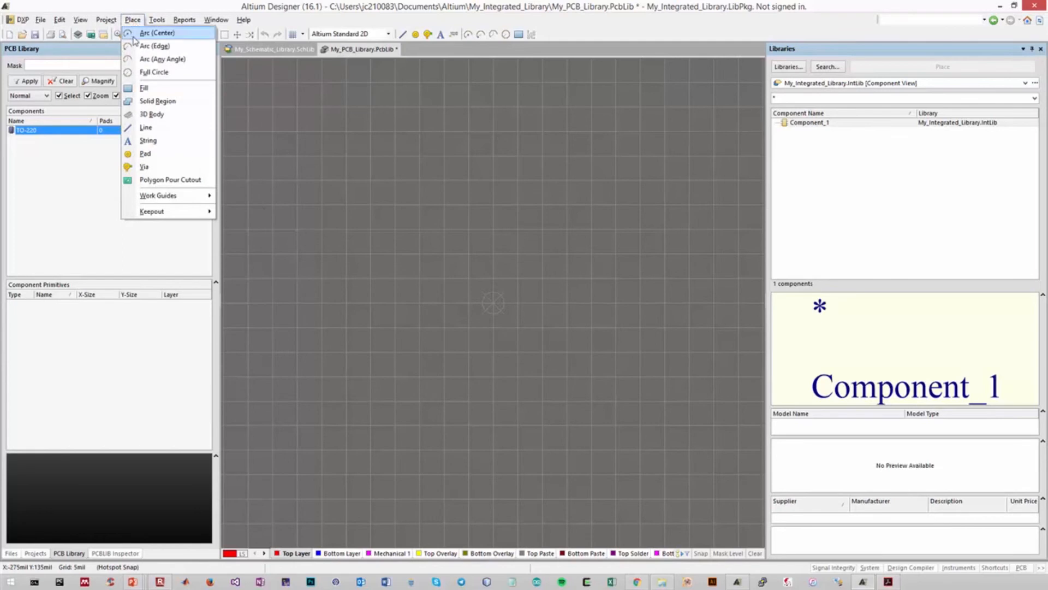
pyautogui.click(145, 154)
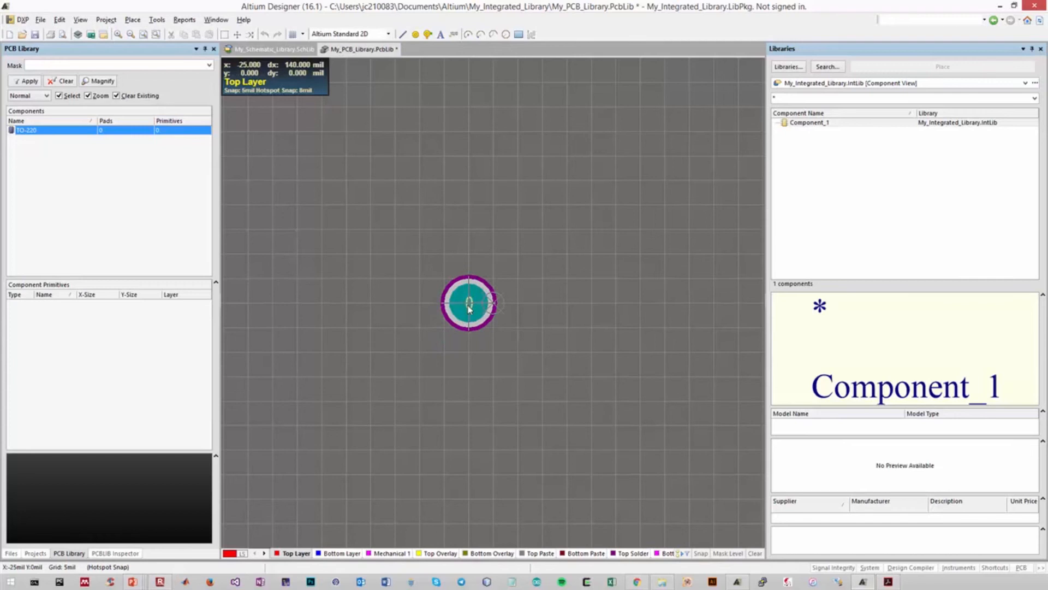
pyautogui.press('Tab')
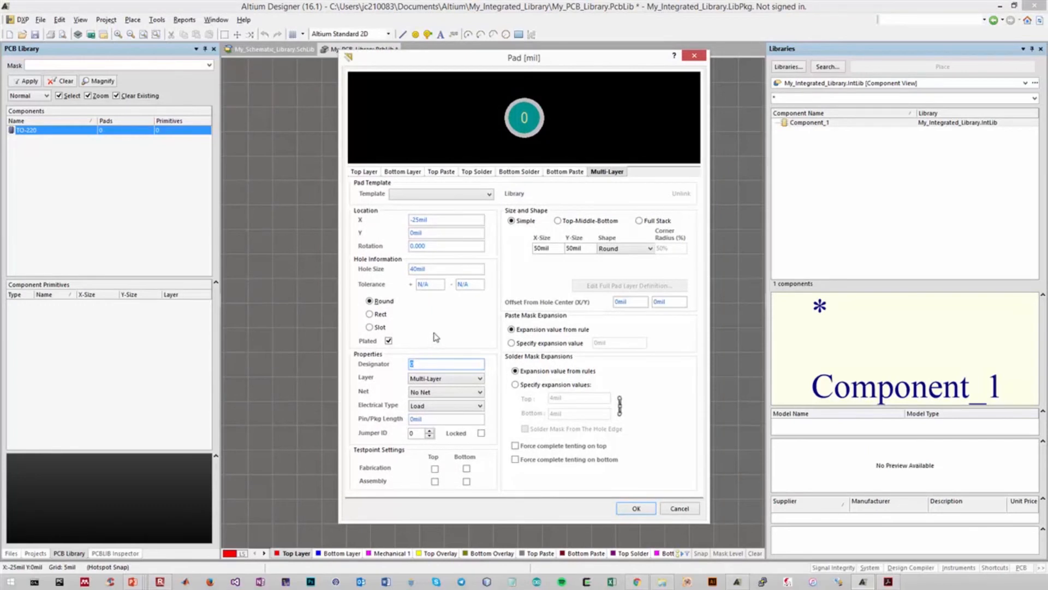
pyautogui.moveTo(417, 268); pyautogui.dragTo(401, 267)
pyautogui.click(415, 269)
pyautogui.moveTo(415, 268); pyautogui.dragTo(389, 271)
pyautogui.click(378, 313)
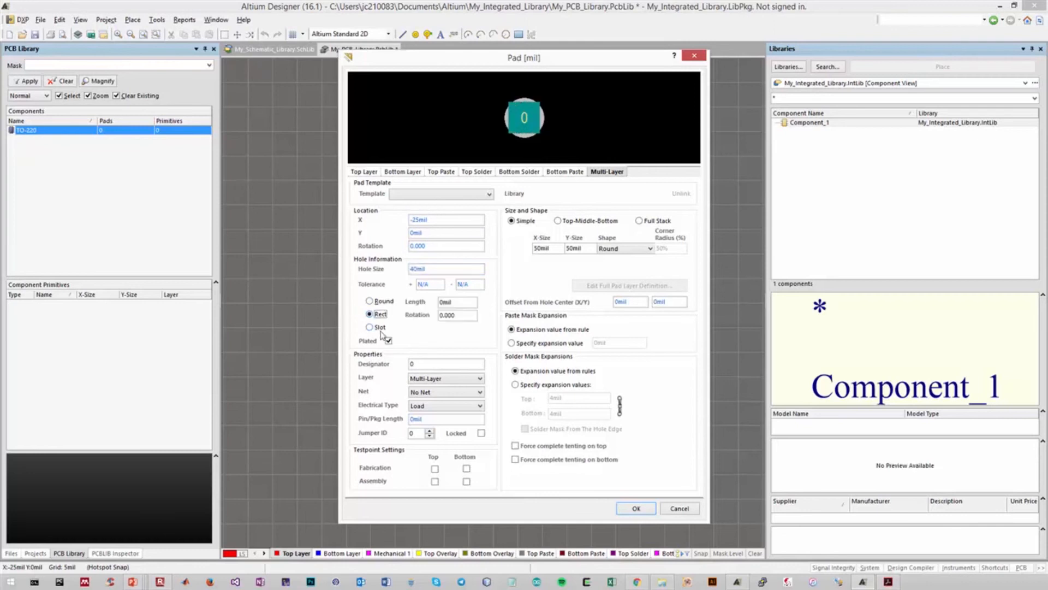
pyautogui.click(381, 302)
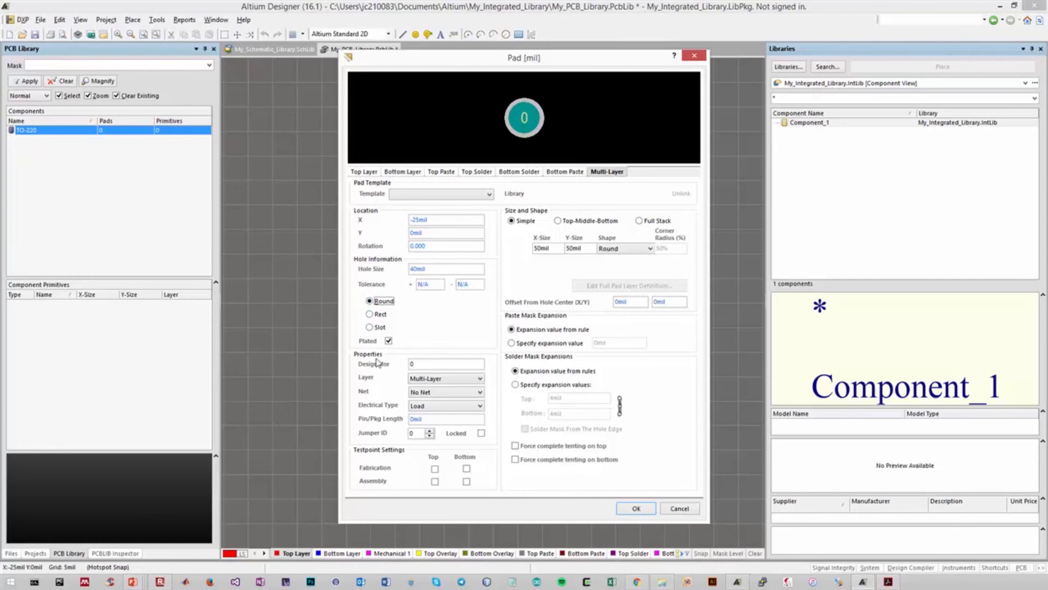
# Give the pad designator 1, with Multi-Layer as its layer and No Net as its net
pyautogui.doubleClick(415, 365)
pyautogui.moveTo(419, 363); pyautogui.dragTo(390, 365)
pyautogui.click(442, 380)
pyautogui.click(443, 380)
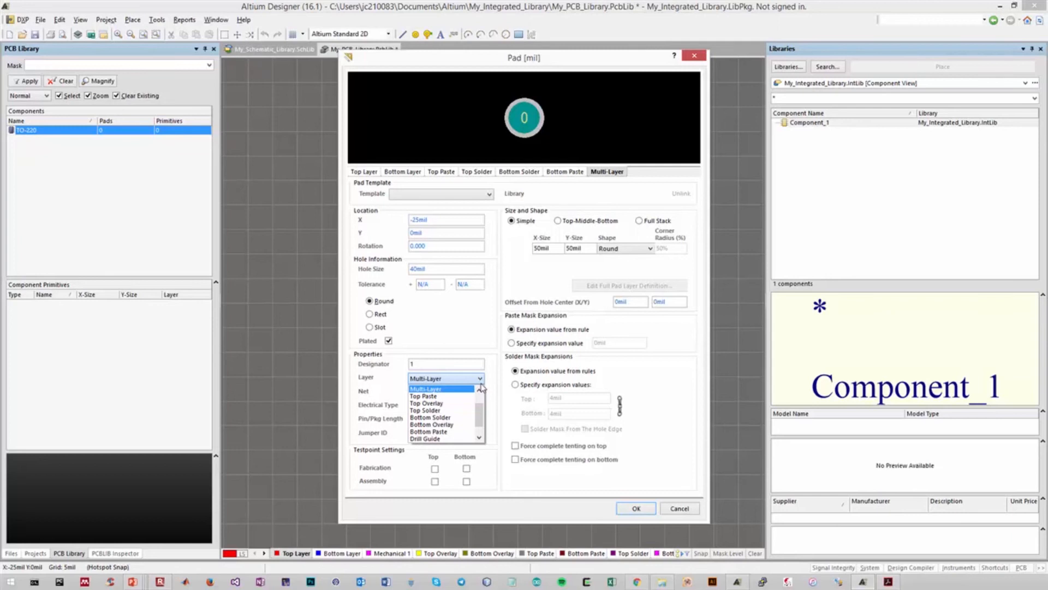
pyautogui.scroll(1, 481, 404)
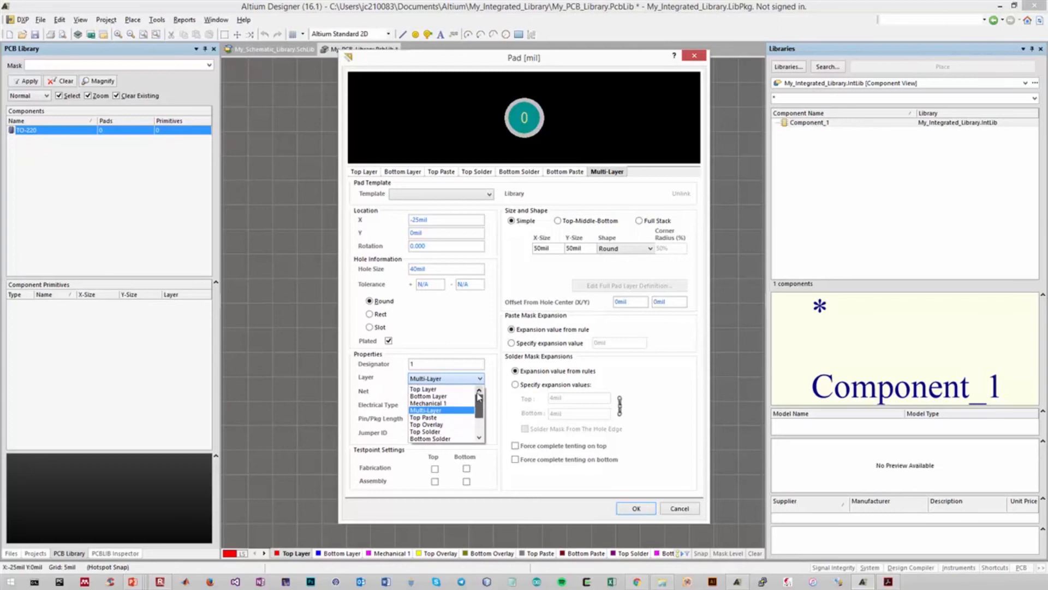
pyautogui.click(423, 389)
pyautogui.click(479, 379)
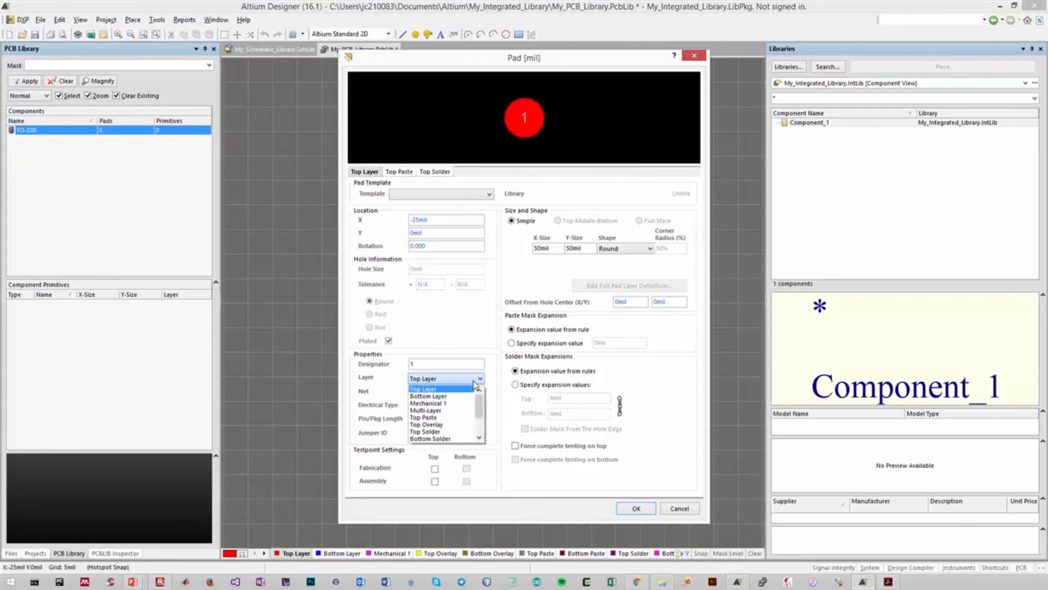
pyautogui.click(462, 414)
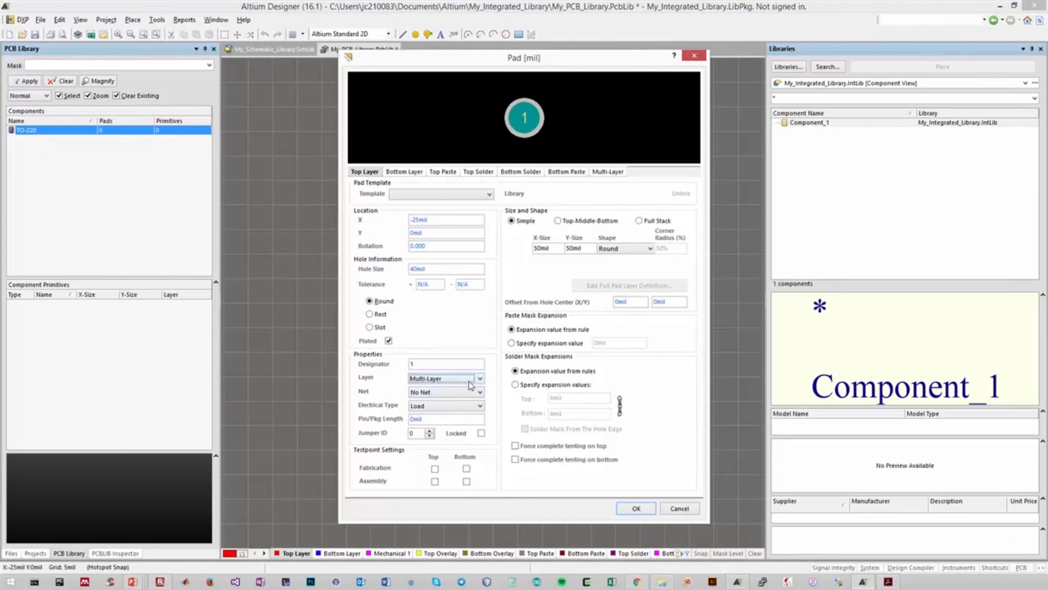
pyautogui.click(445, 392)
pyautogui.click(455, 401)
pyautogui.click(636, 508)
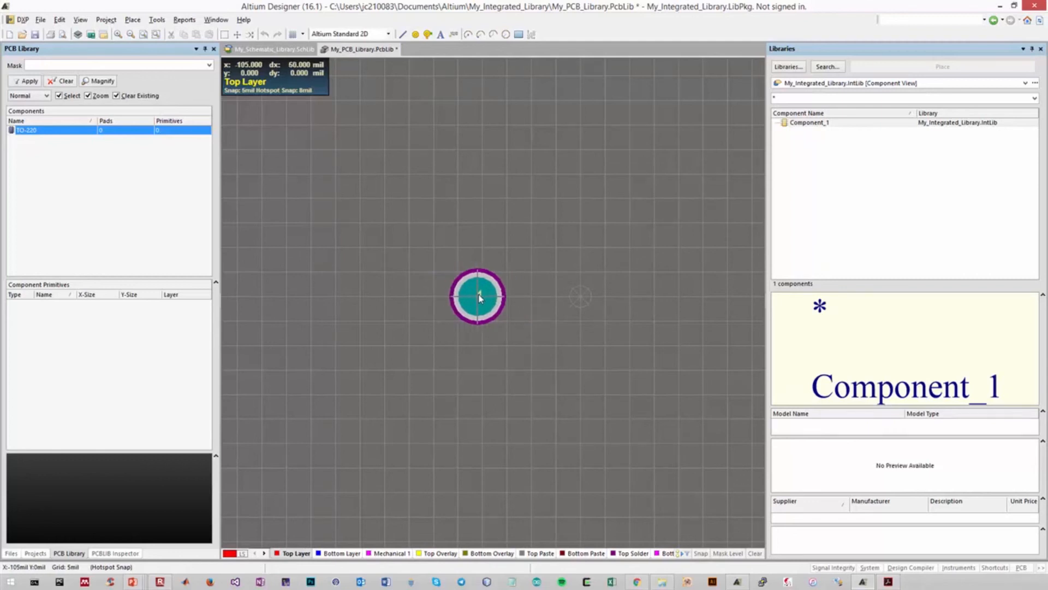
# Place pads 1, 2 and 3 in a horizontal row at 100 mil spacing, with pad 2 on the origin
pyautogui.click(482, 296)
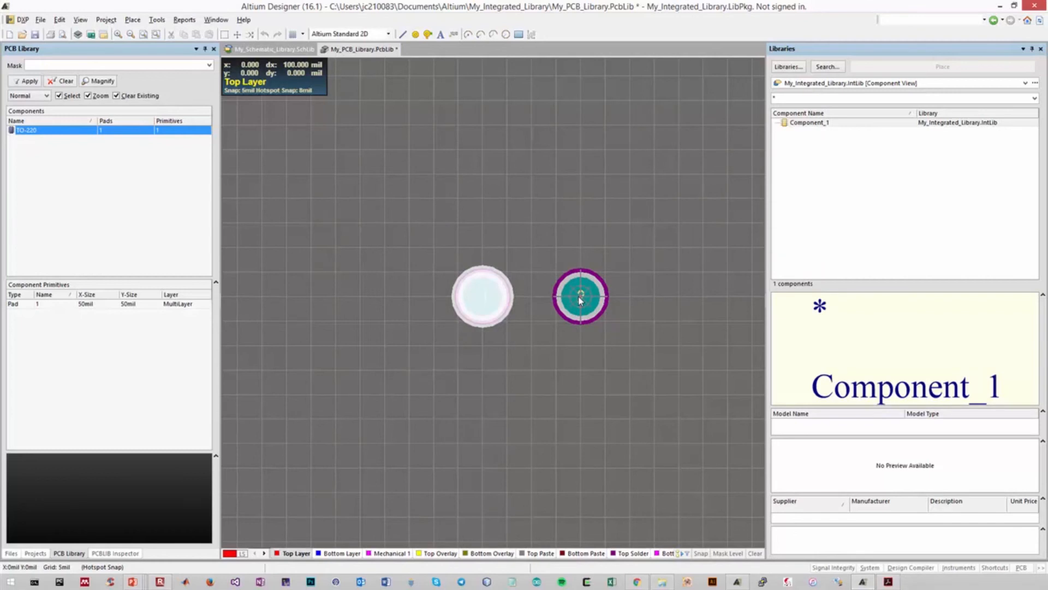
pyautogui.click(578, 296)
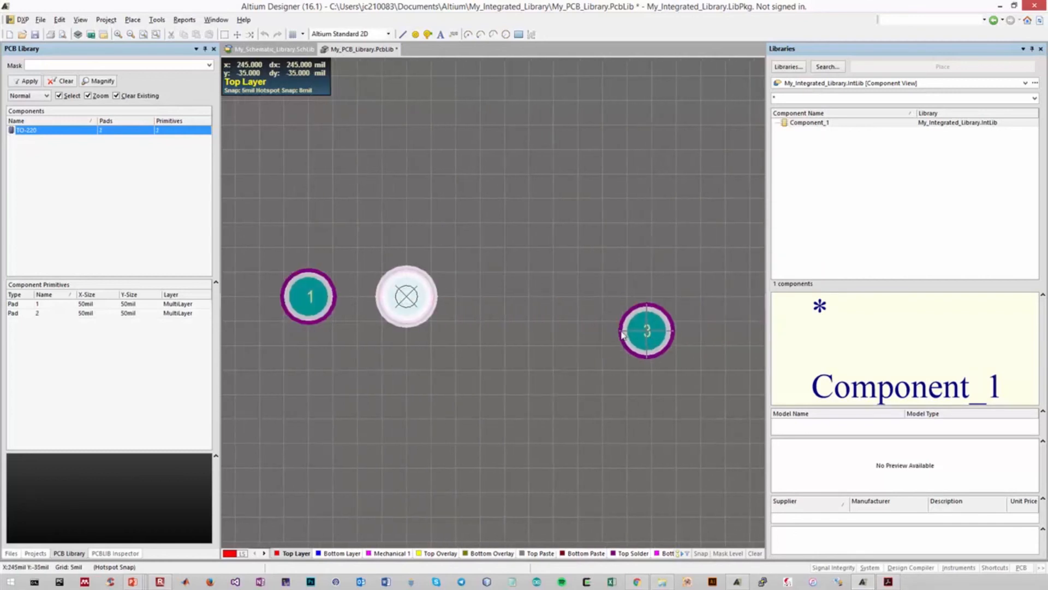
pyautogui.click(505, 296)
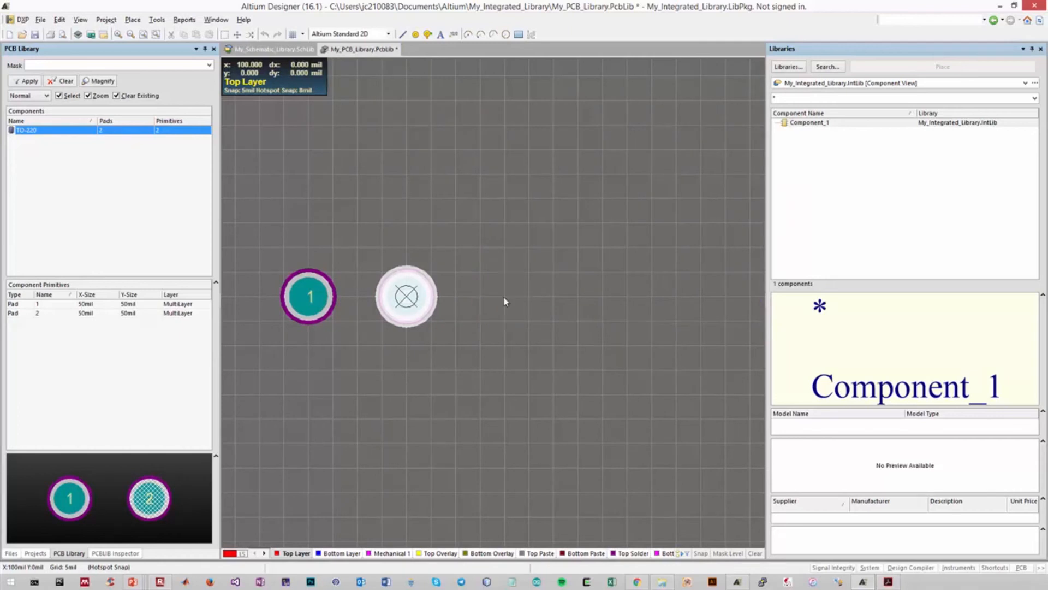
pyautogui.rightClick(440, 371)
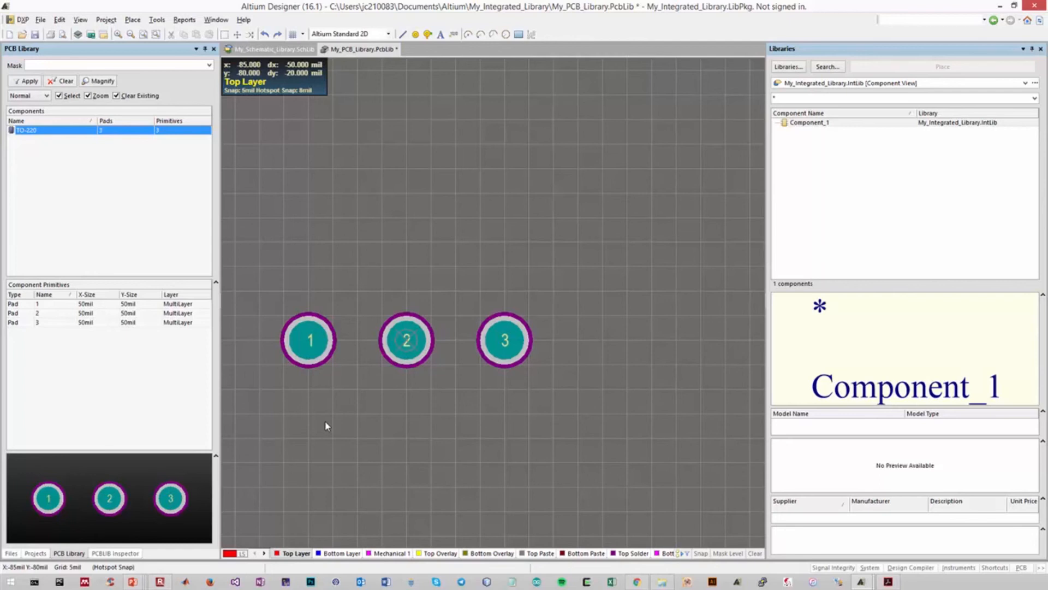
# Change pad 1 to a rectangular hole and a Rectangular pad shape
pyautogui.doubleClick(324, 333)
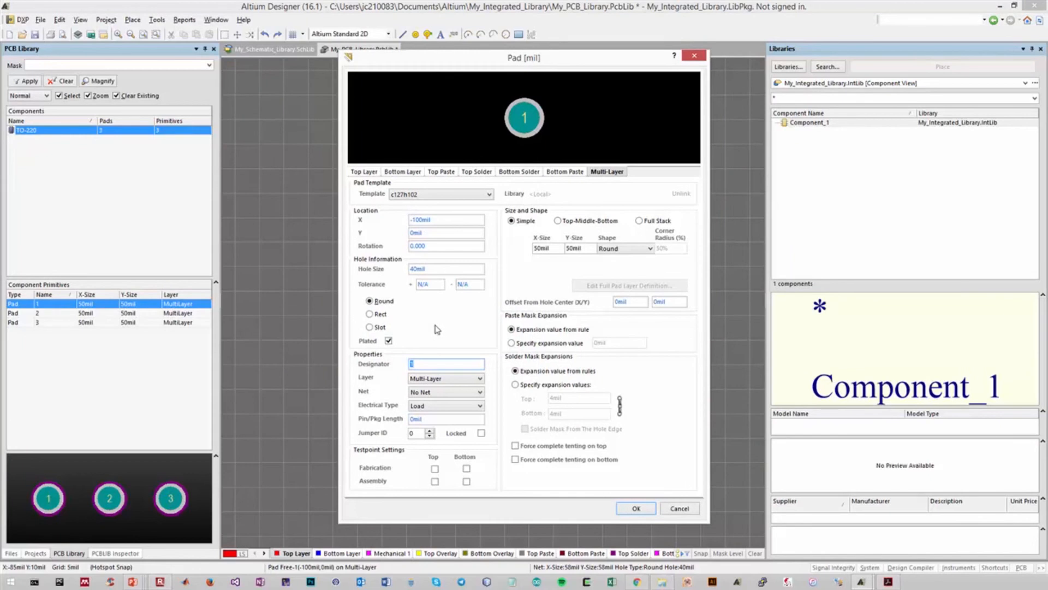
pyautogui.click(381, 315)
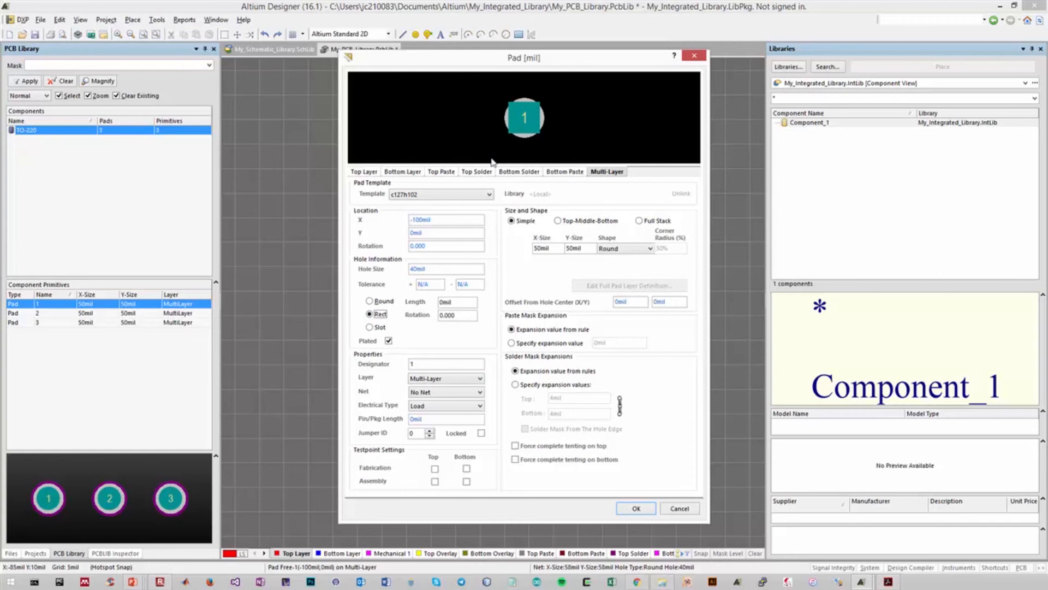
pyautogui.click(624, 251)
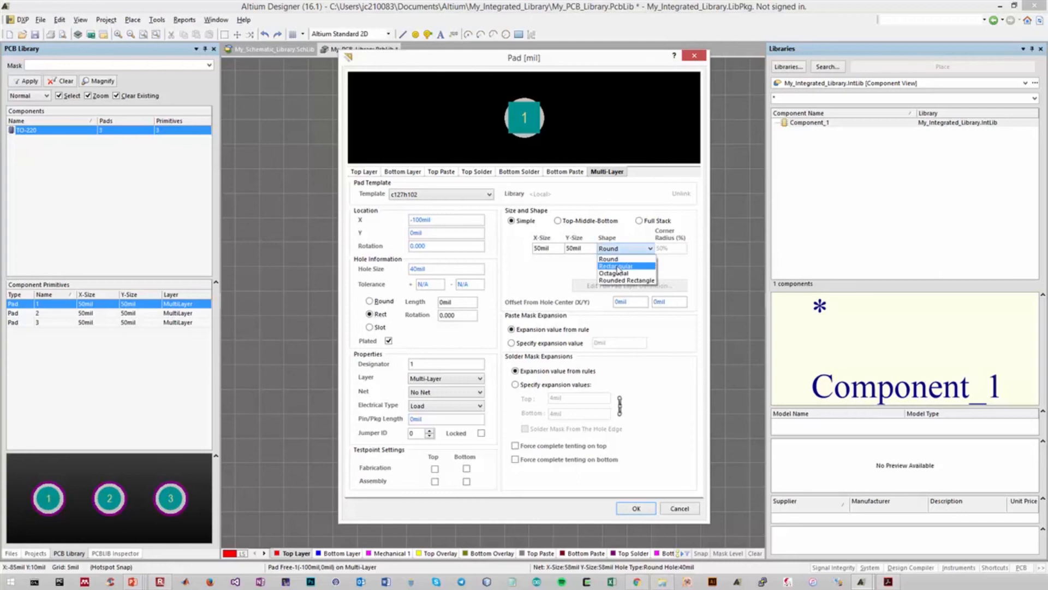
pyautogui.click(619, 268)
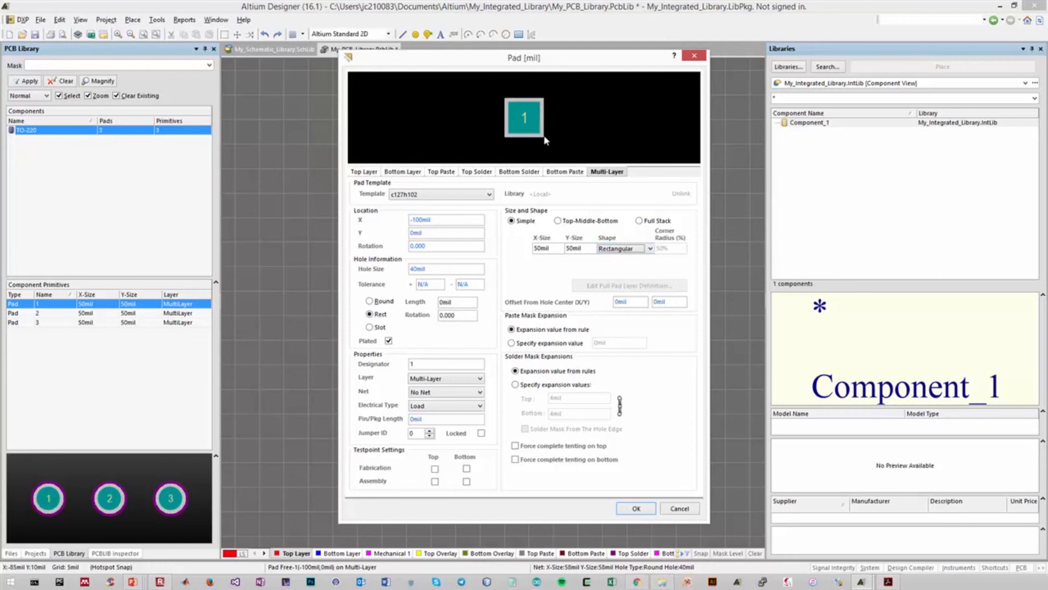
pyautogui.click(634, 508)
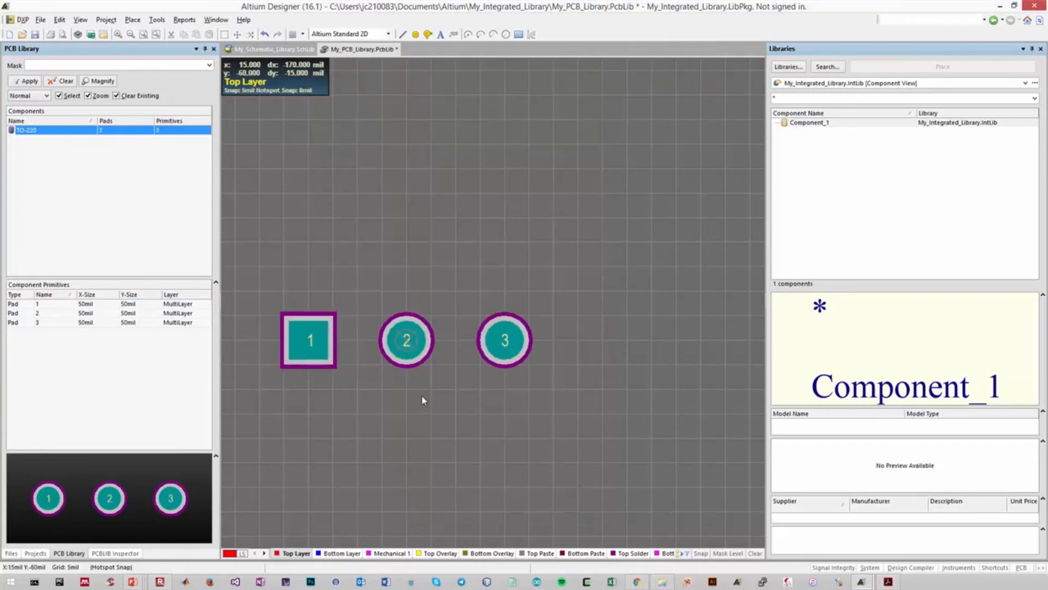
pyautogui.moveTo(272, 299); pyautogui.dragTo(346, 388)
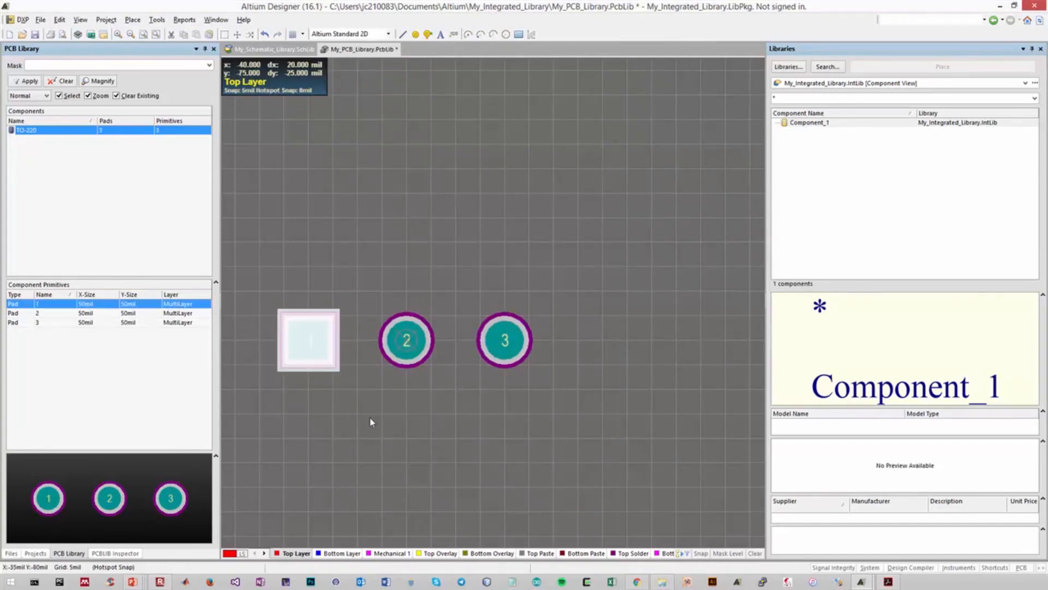
pyautogui.click(370, 417)
pyautogui.moveTo(374, 298); pyautogui.dragTo(554, 410)
pyautogui.click(621, 416)
pyautogui.moveTo(271, 297); pyautogui.dragTo(569, 419)
pyautogui.click(568, 419)
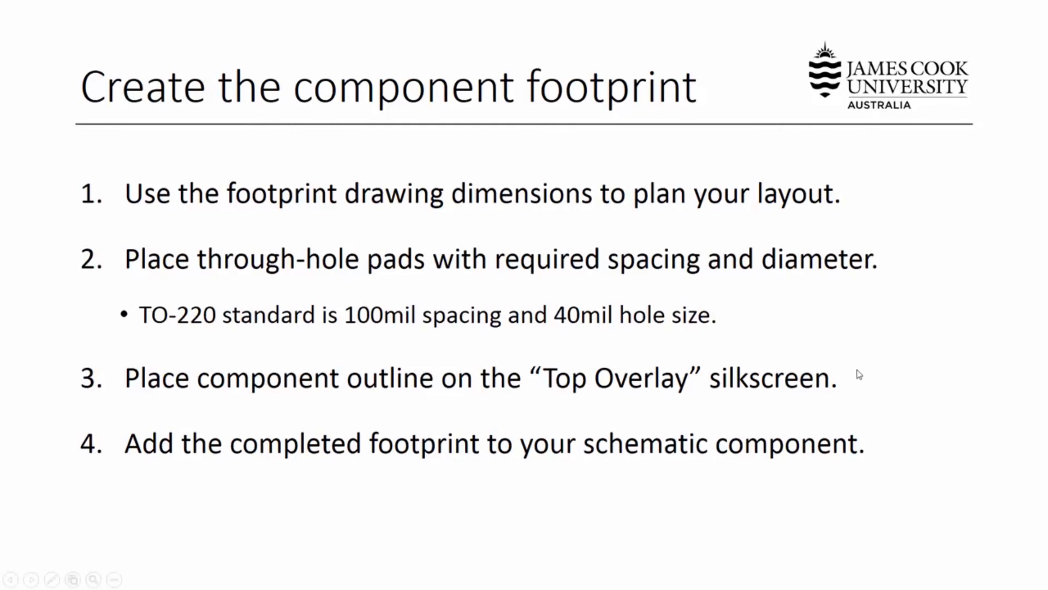
pyautogui.hotkey('alt', 'Tab')
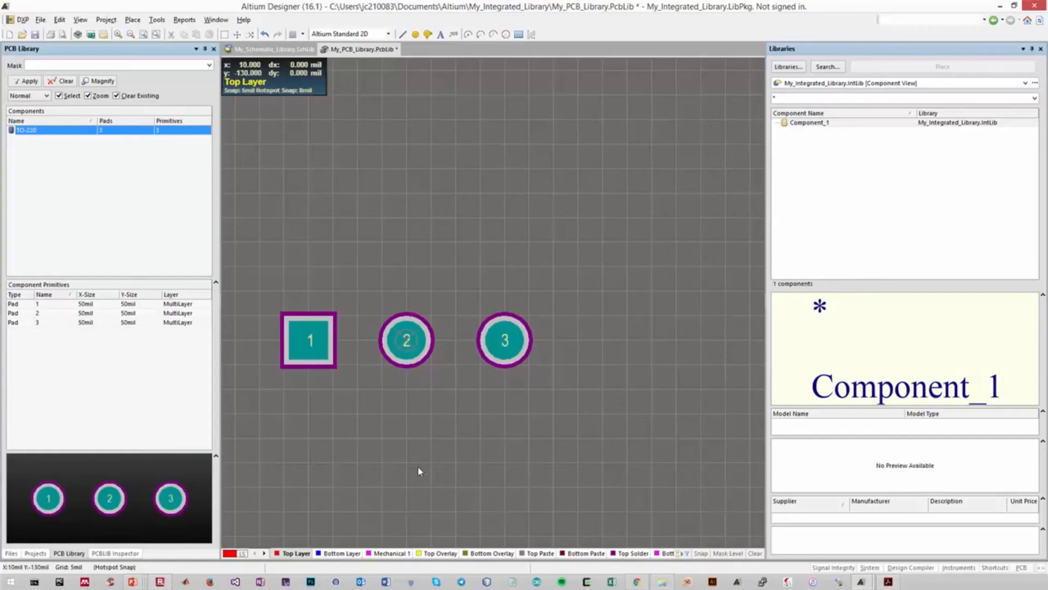
pyautogui.moveTo(242, 273); pyautogui.dragTo(568, 421)
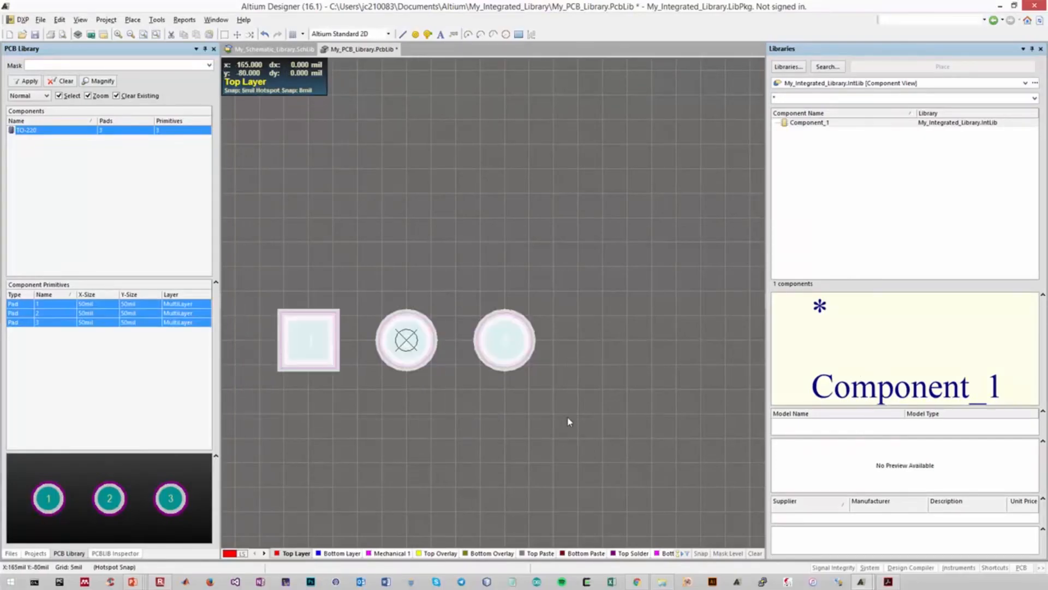
pyautogui.click(368, 442)
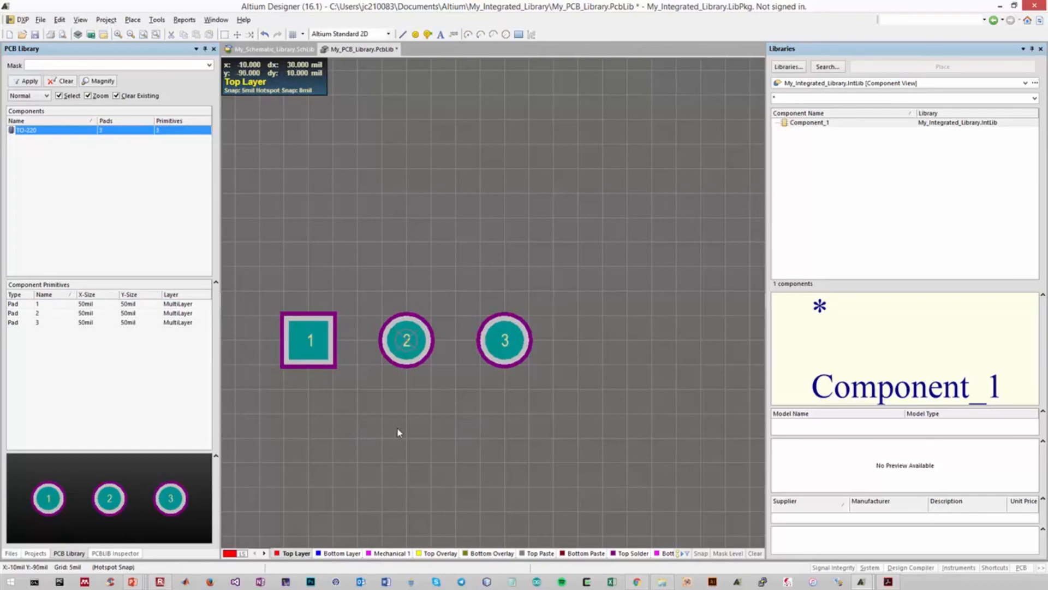
# Switch to the FQP17P10 datasheet in Adobe Acrobat and examine the TO-220 body width and thickness dimensions for the component outline
pyautogui.click(889, 583)
pyautogui.scroll(-1, 617, 388)
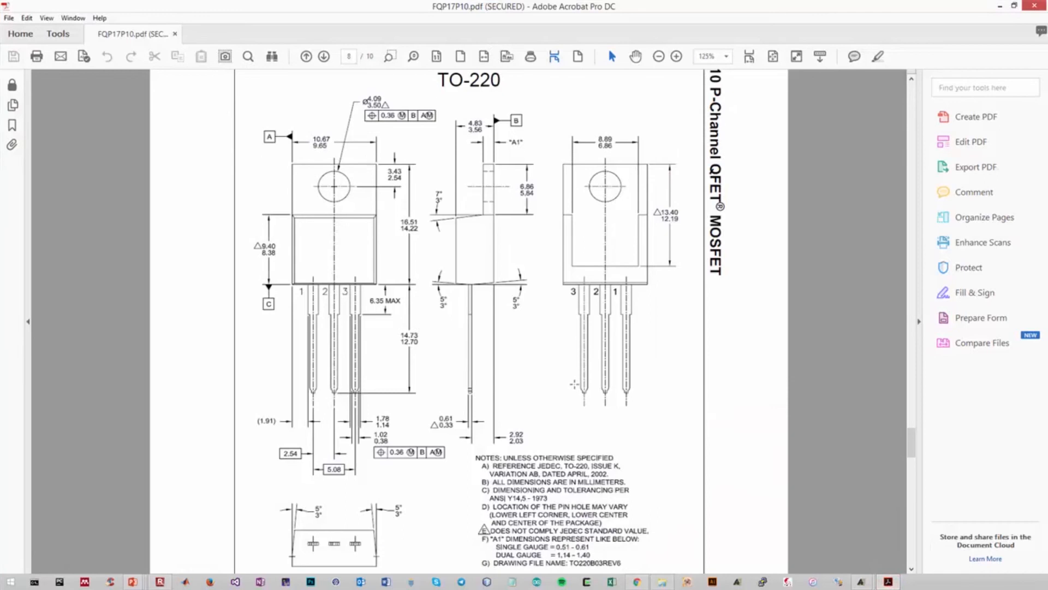
pyautogui.moveTo(290, 127)
pyautogui.mouseDown()
pyautogui.moveTo(332, 175)
pyautogui.moveTo(376, 192)
pyautogui.mouseUp()
pyautogui.click(339, 165)
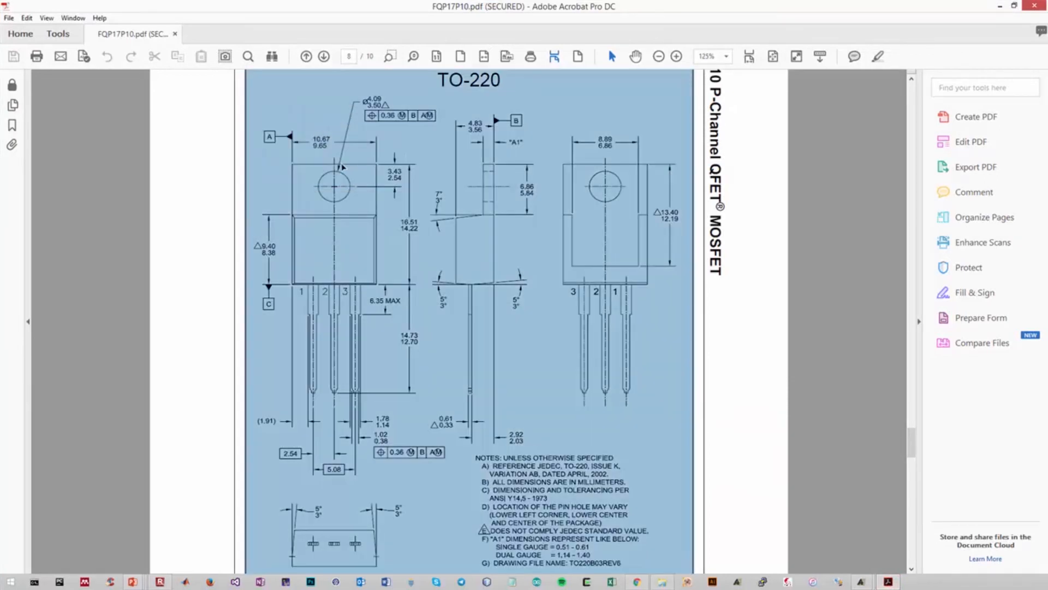
pyautogui.click(339, 165)
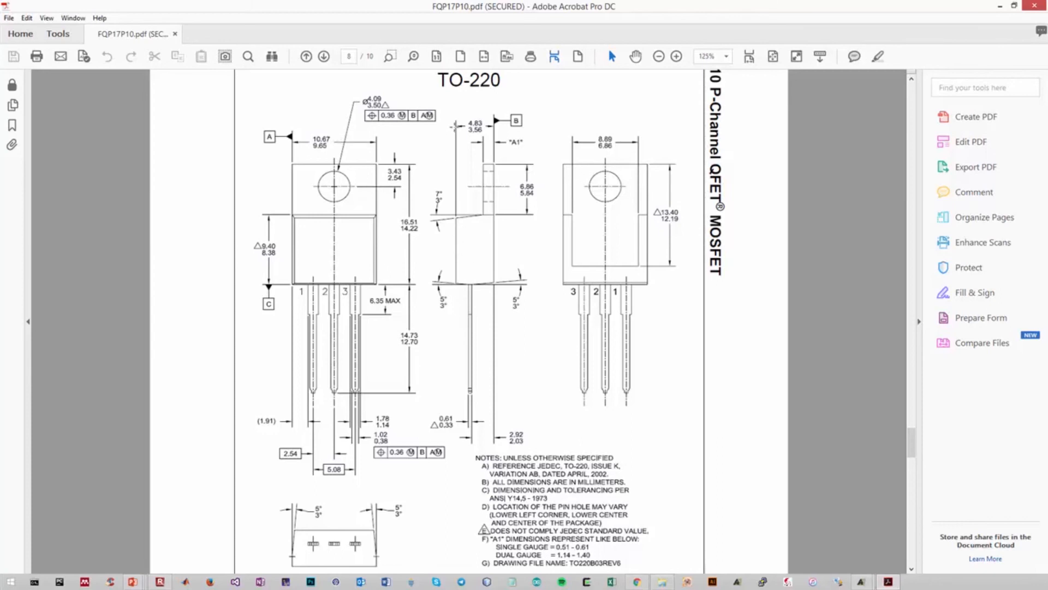
# Examine the body thickness dimensions in the side view of the TO-220 drawing
pyautogui.moveTo(456, 126); pyautogui.dragTo(509, 156)
pyautogui.click(467, 133)
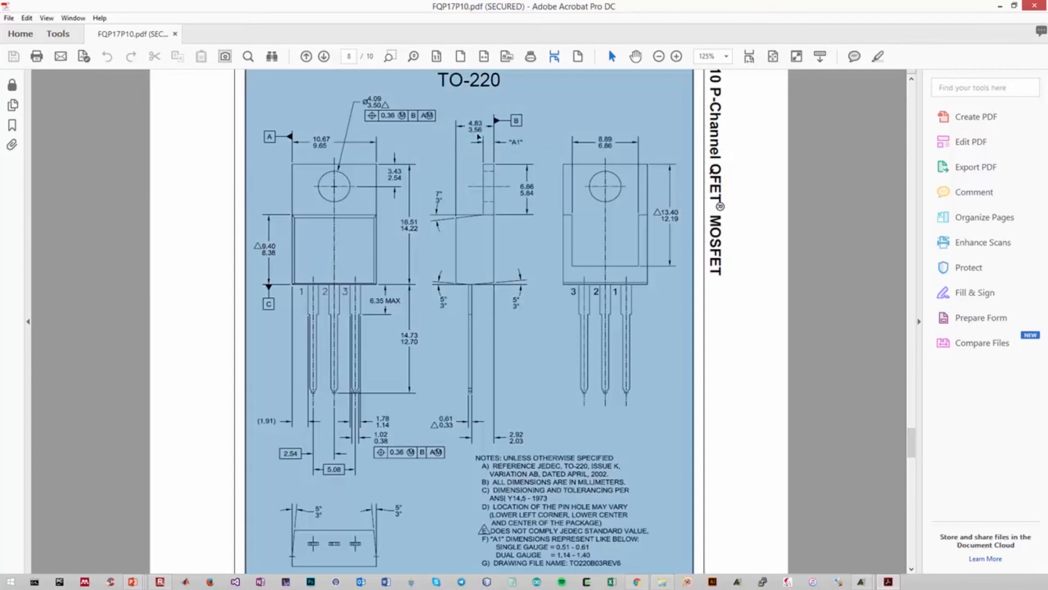
pyautogui.click(467, 133)
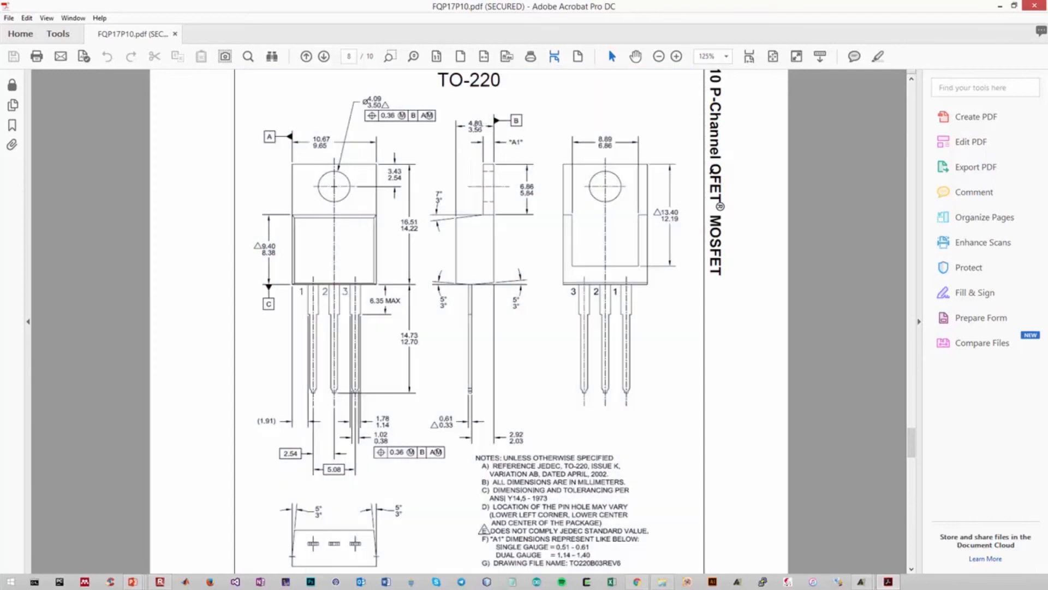
# Switch to Altium Designer and try to draw the component outline around the three pads with lines on the Top Layer
pyautogui.hotkey('alt', 'Tab')
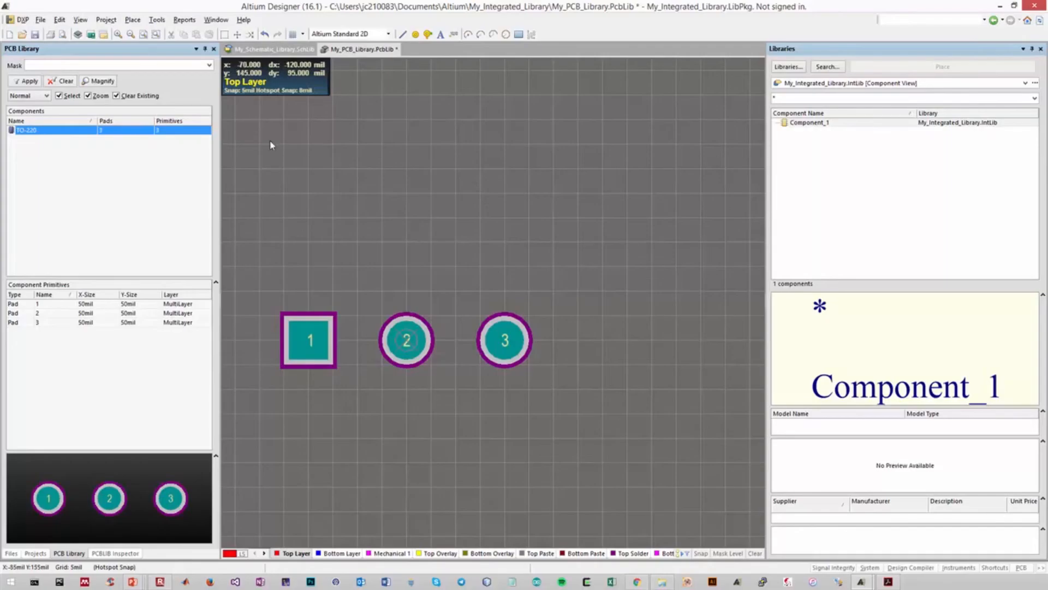
pyautogui.click(133, 19)
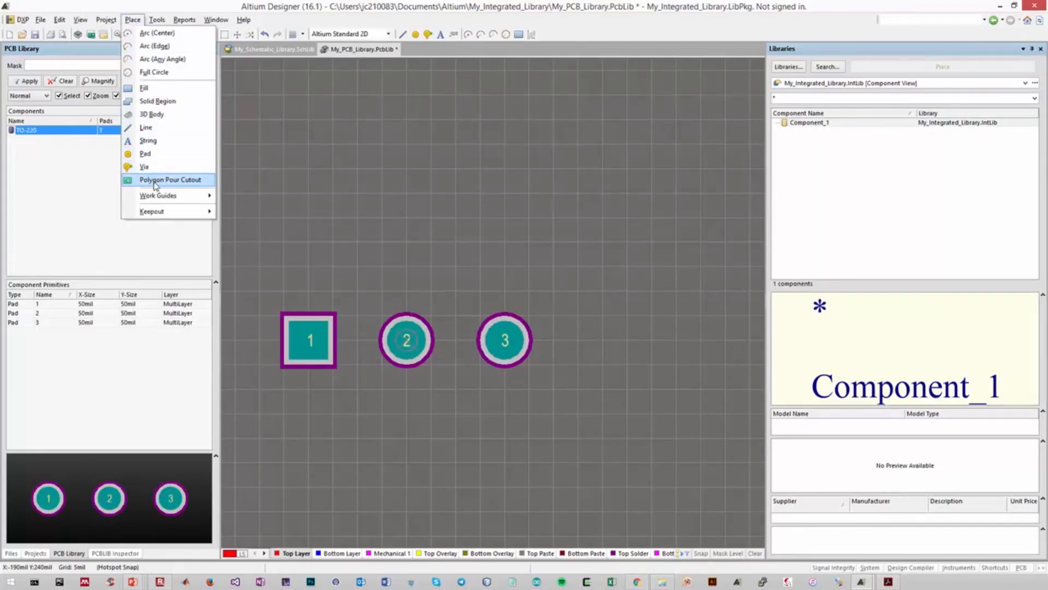
pyautogui.click(161, 152)
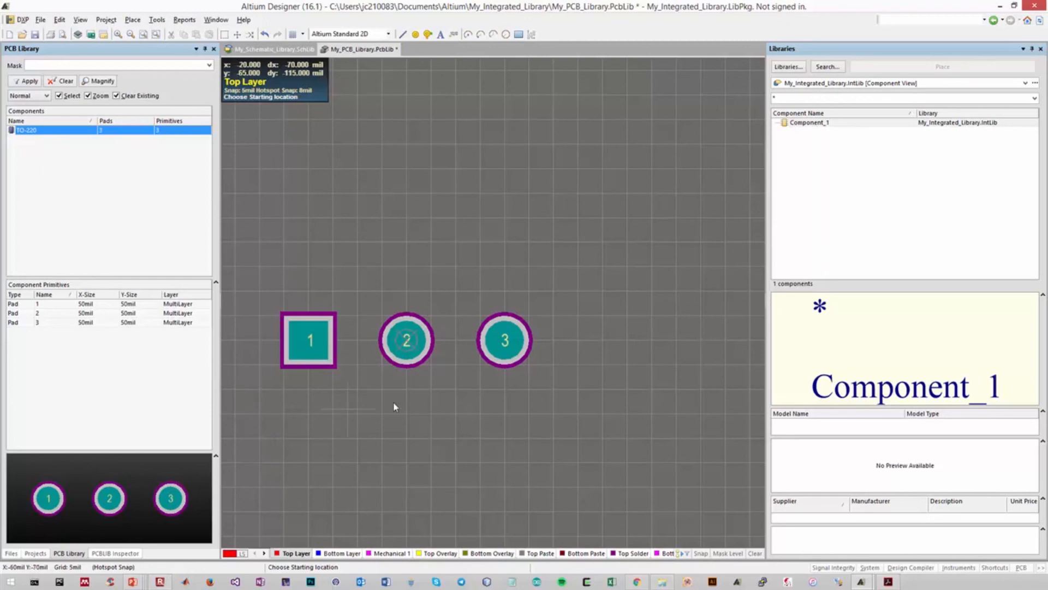
pyautogui.click(257, 394)
pyautogui.click(258, 262)
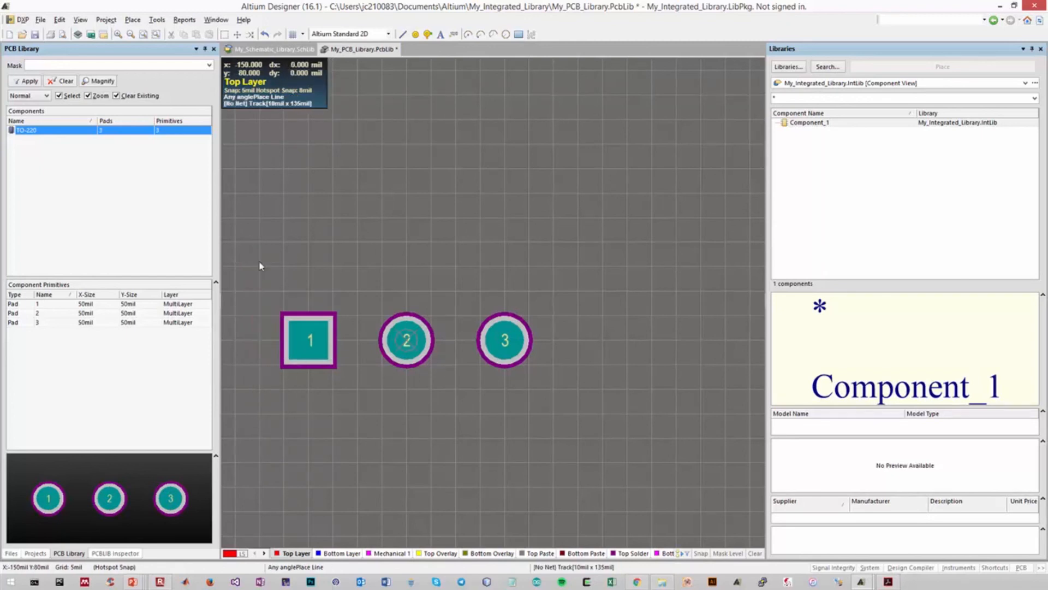
pyautogui.click(582, 263)
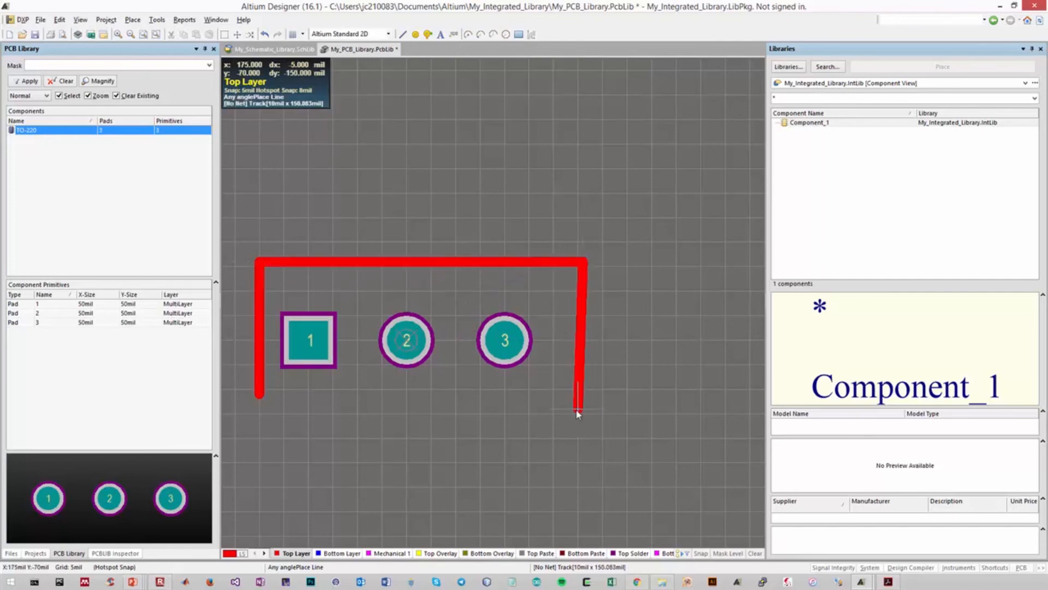
pyautogui.press('Escape')
pyautogui.press('Escape')
pyautogui.hotkey('ctrl', 'z')
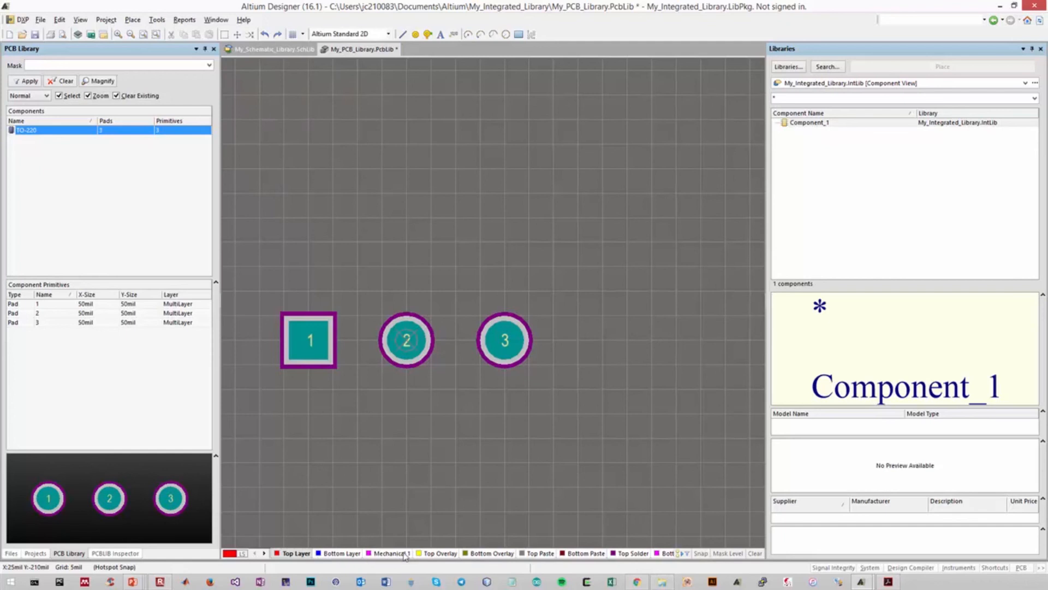
# Make Top Overlay the active layer and switch the measurement units to millimetres
pyautogui.click(436, 553)
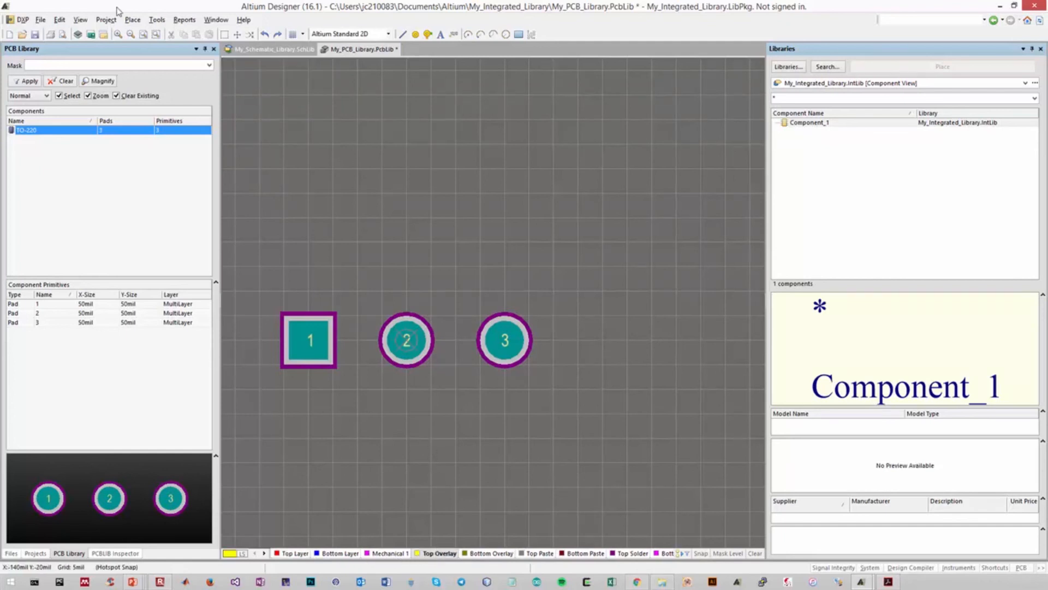
pyautogui.click(133, 20)
pyautogui.click(145, 115)
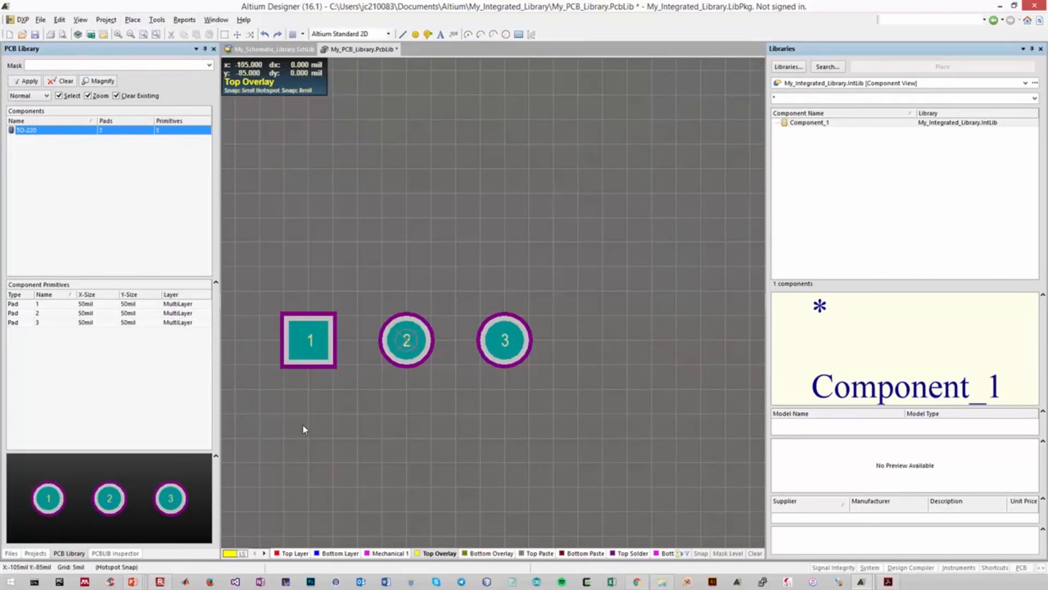
pyautogui.click(81, 19)
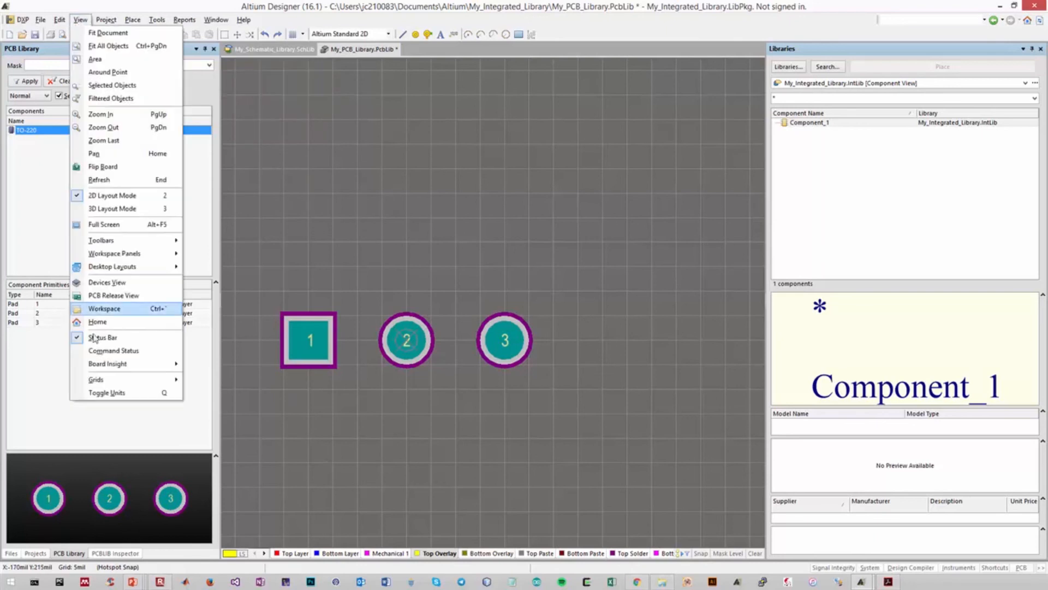
pyautogui.click(108, 395)
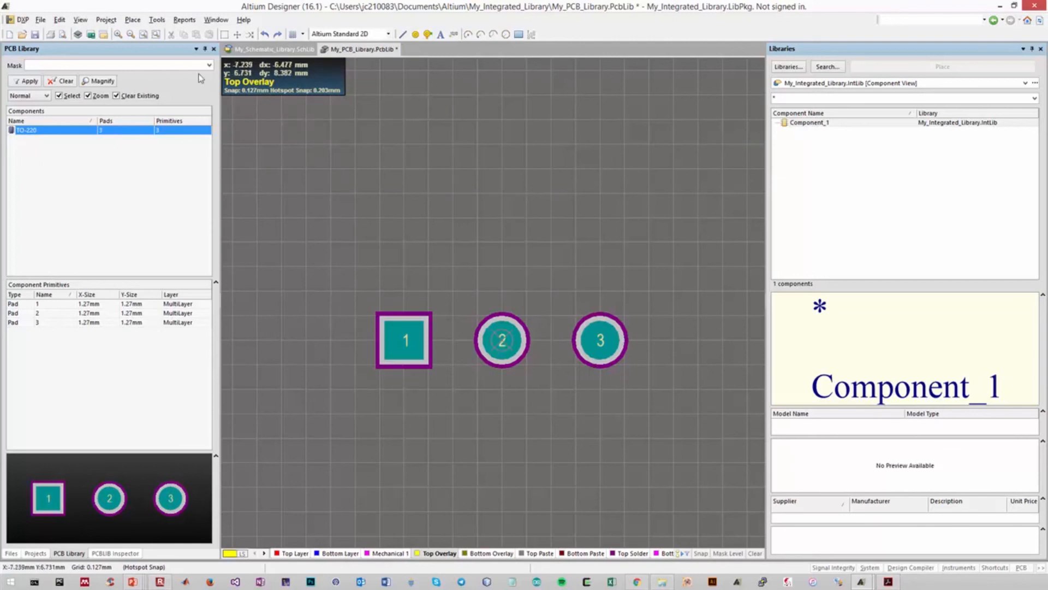
# Draw a closed rectangular outline around the three pads with lines, about 10.16 mm wide and 4.32 mm high, centred on pad 2
pyautogui.click(133, 20)
pyautogui.click(150, 130)
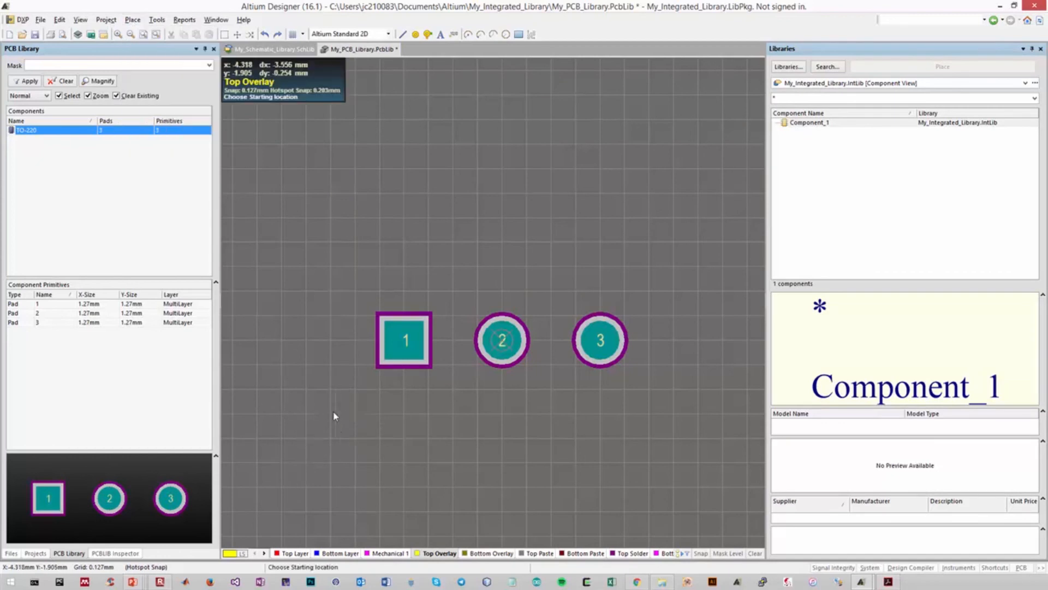
pyautogui.click(306, 424)
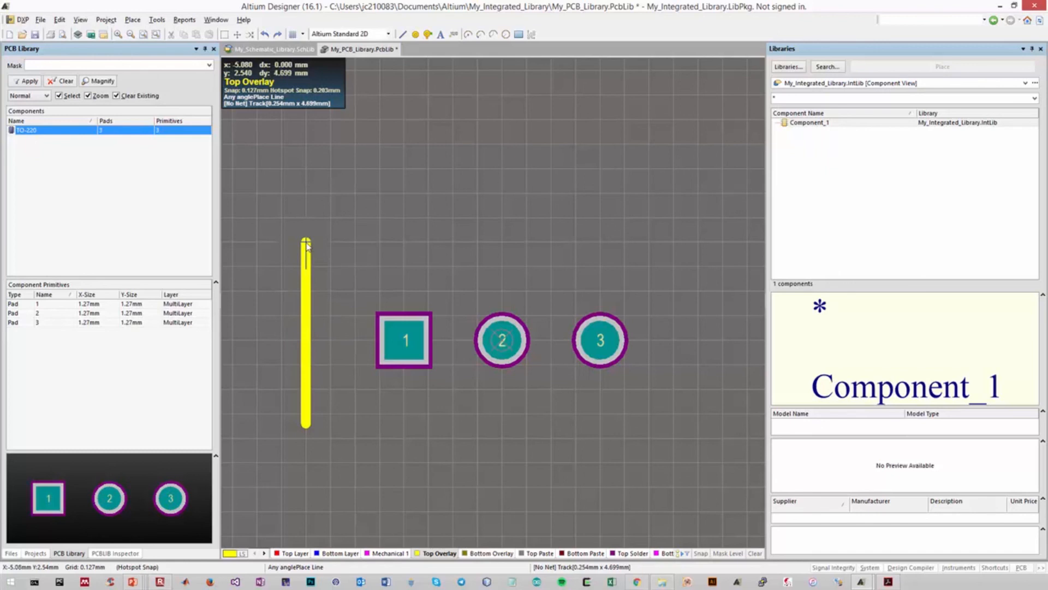
pyautogui.rightClick(305, 262)
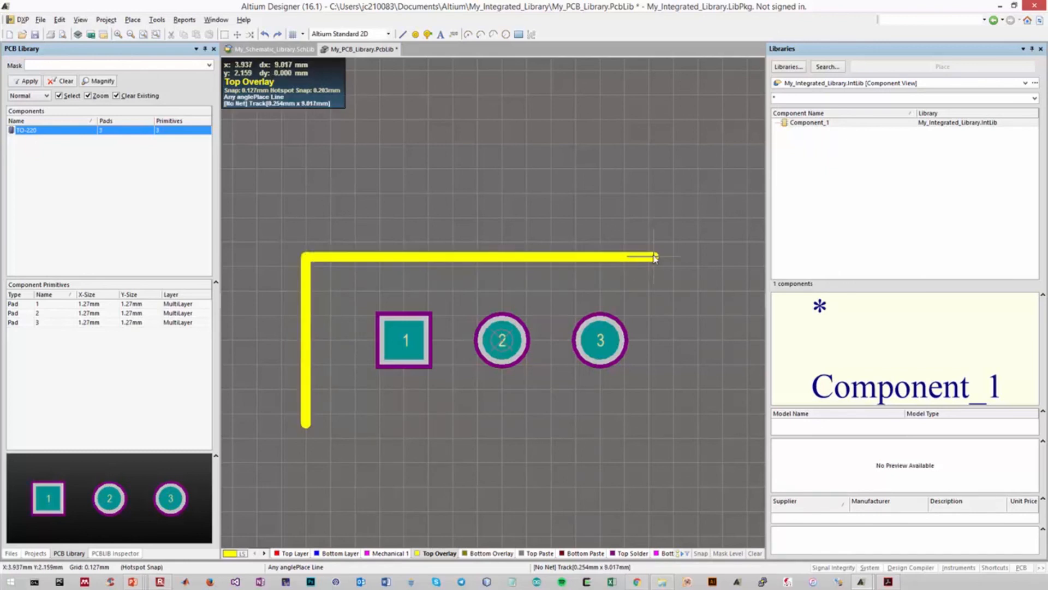
pyautogui.click(700, 257)
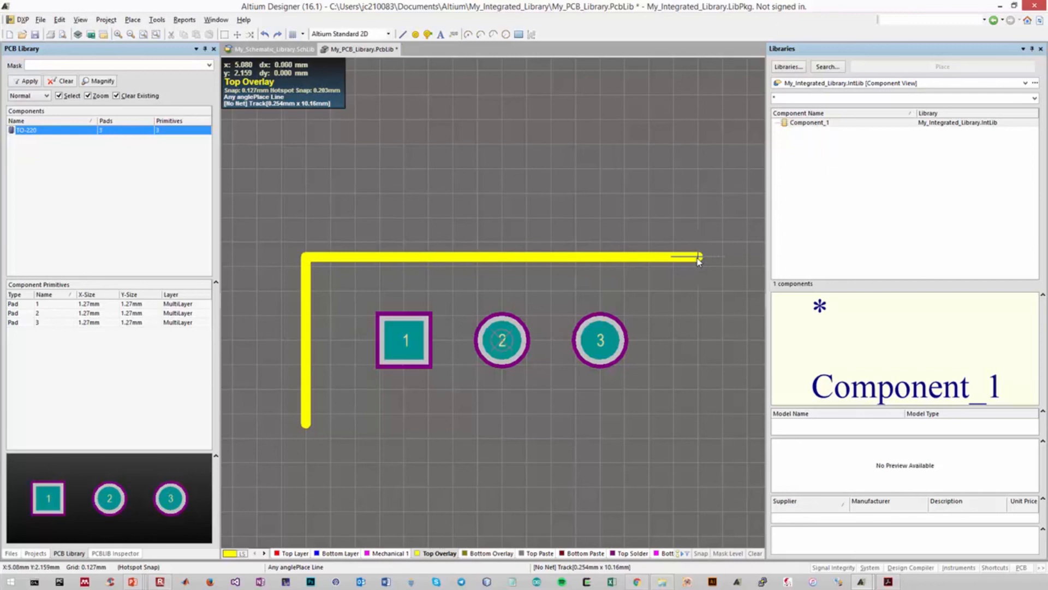
pyautogui.click(699, 424)
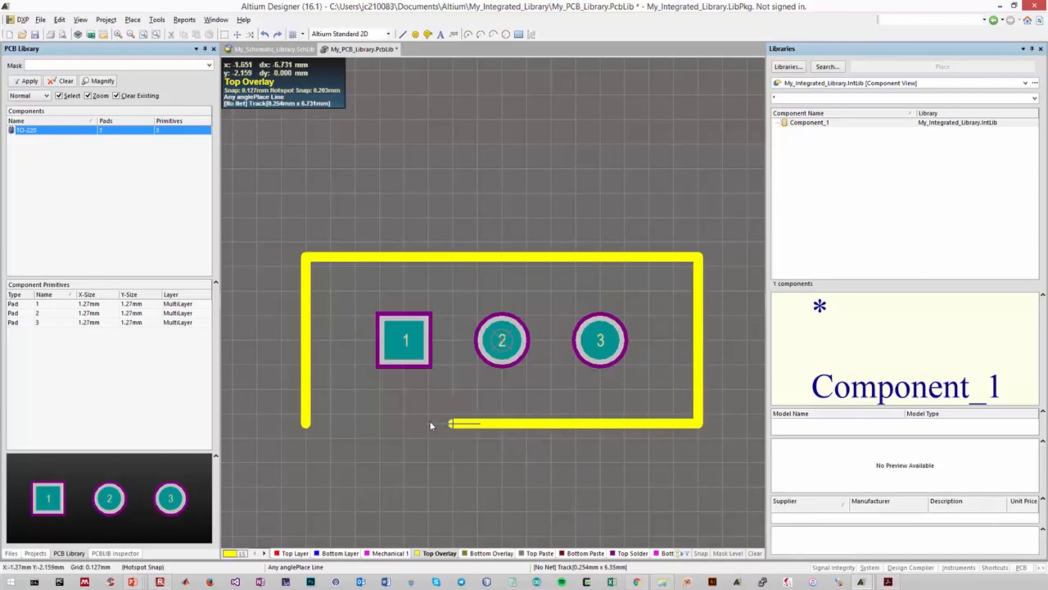
pyautogui.click(307, 423)
pyautogui.rightClick(398, 484)
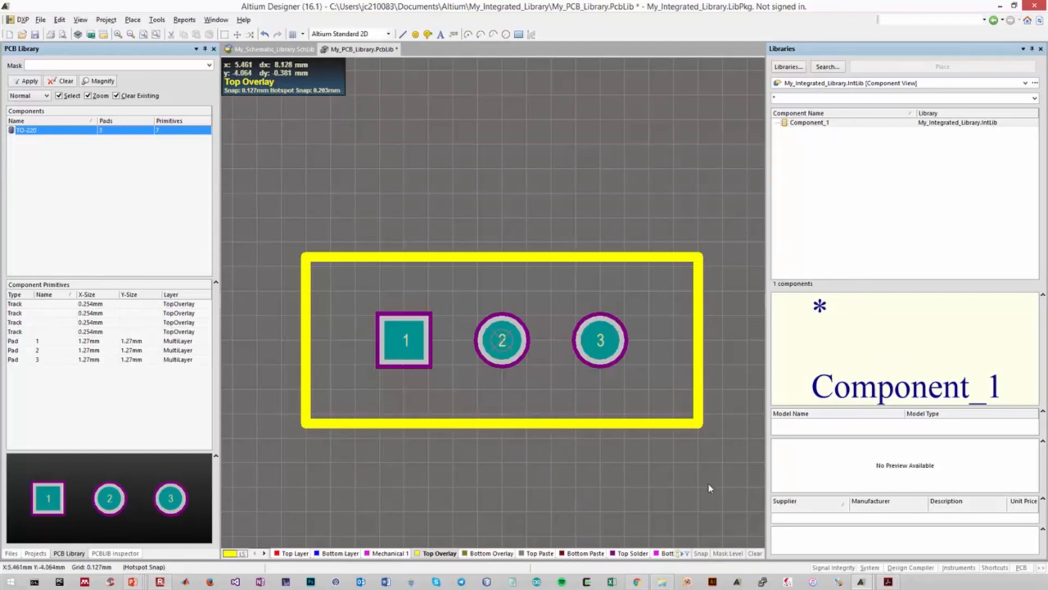
# Switch to the FQP17P10 datasheet in Adobe Acrobat and examine the metal tab's location relative to the body and pins
pyautogui.click(889, 582)
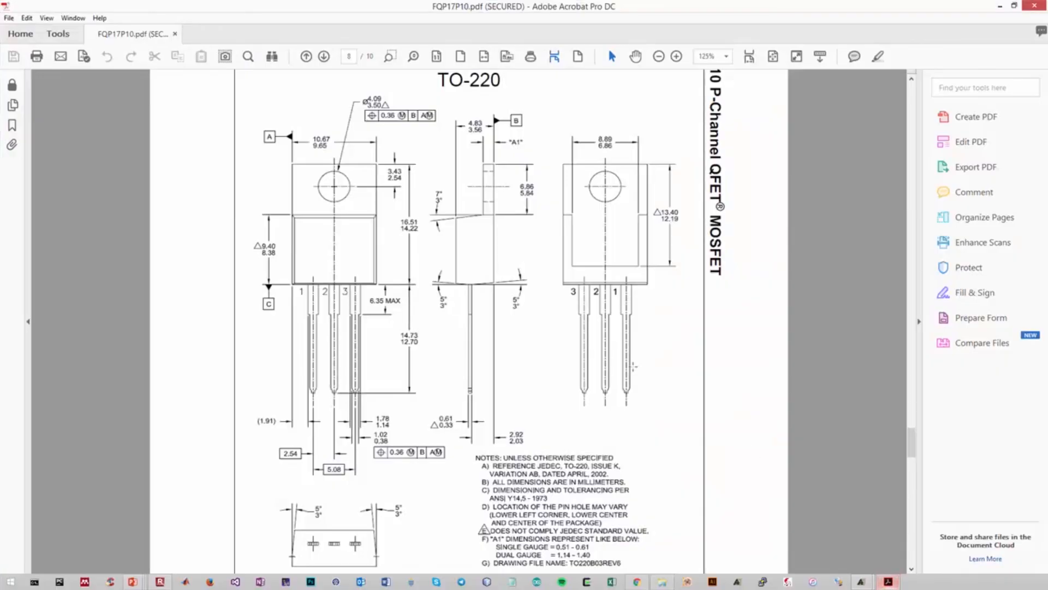
pyautogui.moveTo(287, 161); pyautogui.dragTo(387, 220)
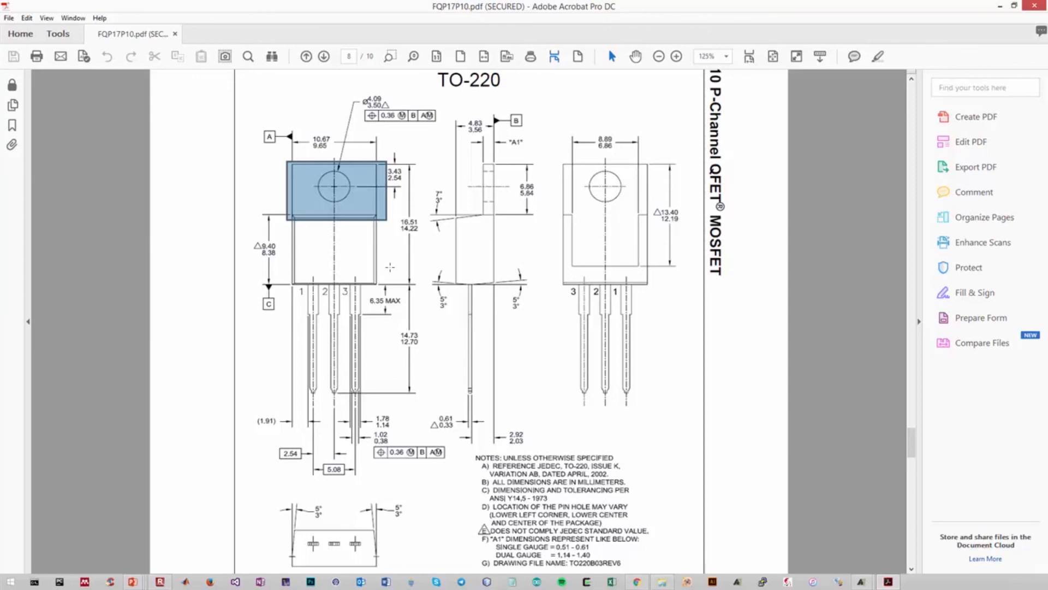
pyautogui.click(356, 334)
pyautogui.click(285, 331)
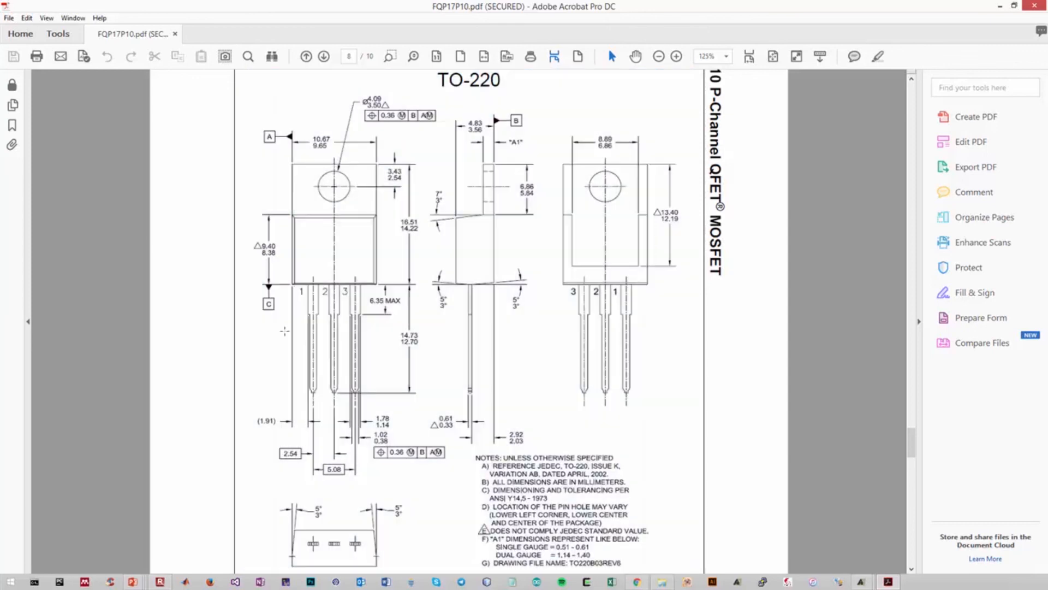
pyautogui.moveTo(303, 274); pyautogui.dragTo(326, 418)
pyautogui.click(280, 203)
pyautogui.moveTo(285, 161); pyautogui.dragTo(381, 221)
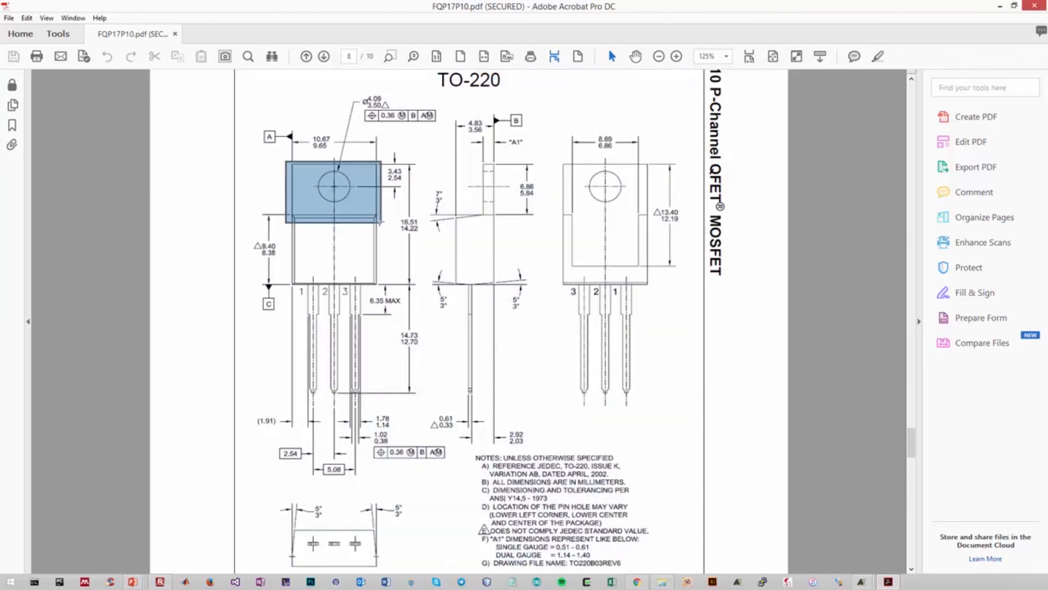
pyautogui.click(560, 264)
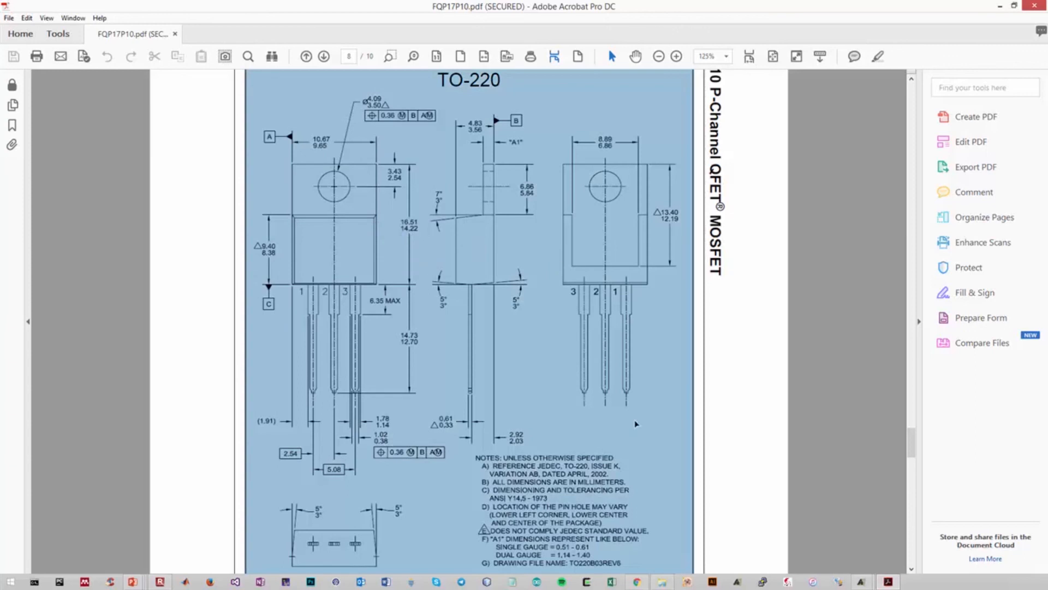
# In Altium Designer, draw a horizontal tab line across the outline above the pads at about y 1.52 mm, and save the PCB library
pyautogui.click(867, 582)
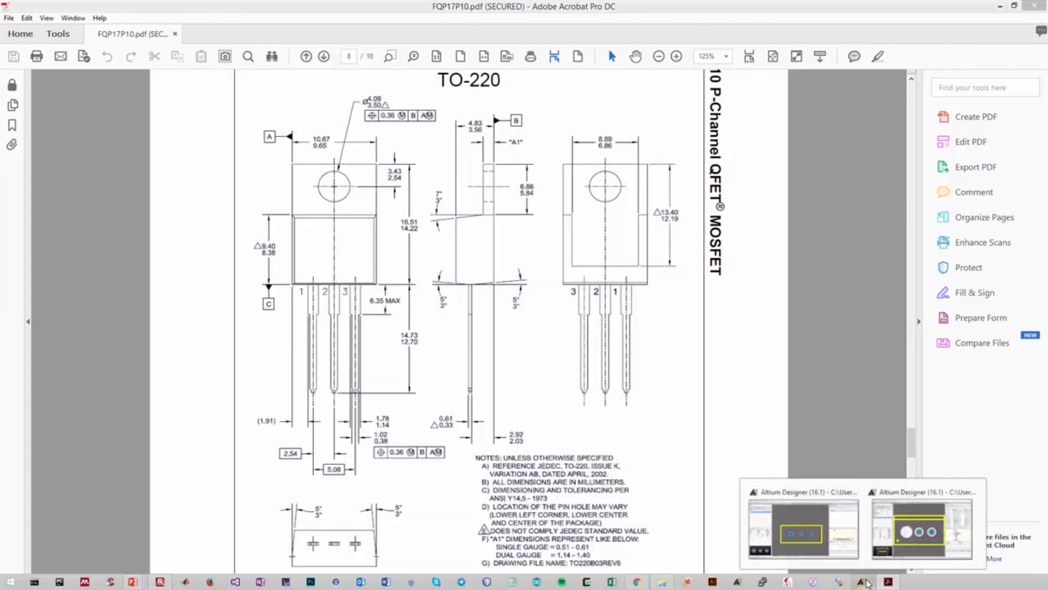
pyautogui.click(921, 528)
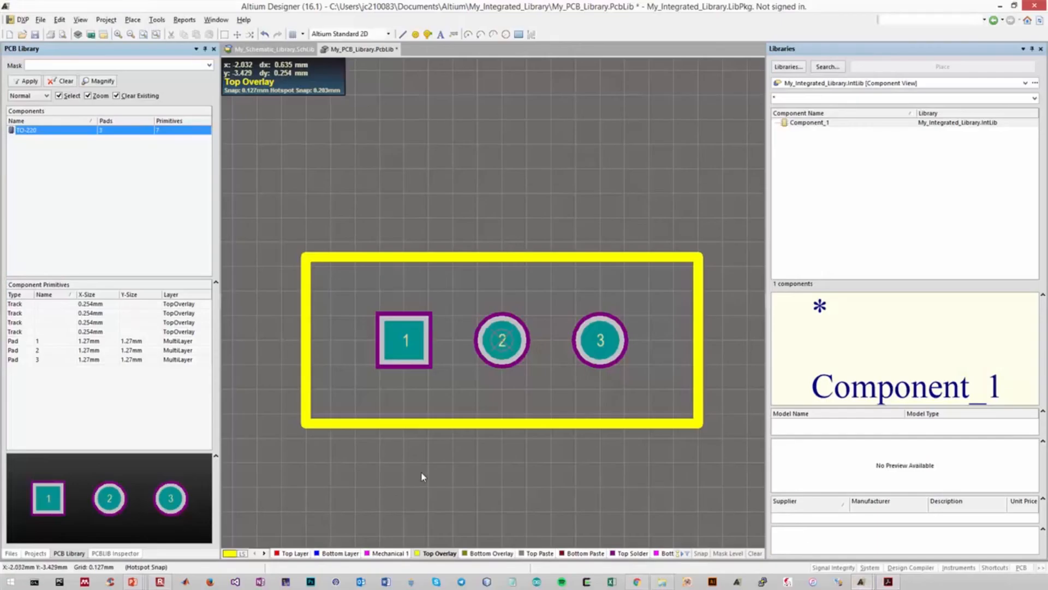
pyautogui.click(132, 19)
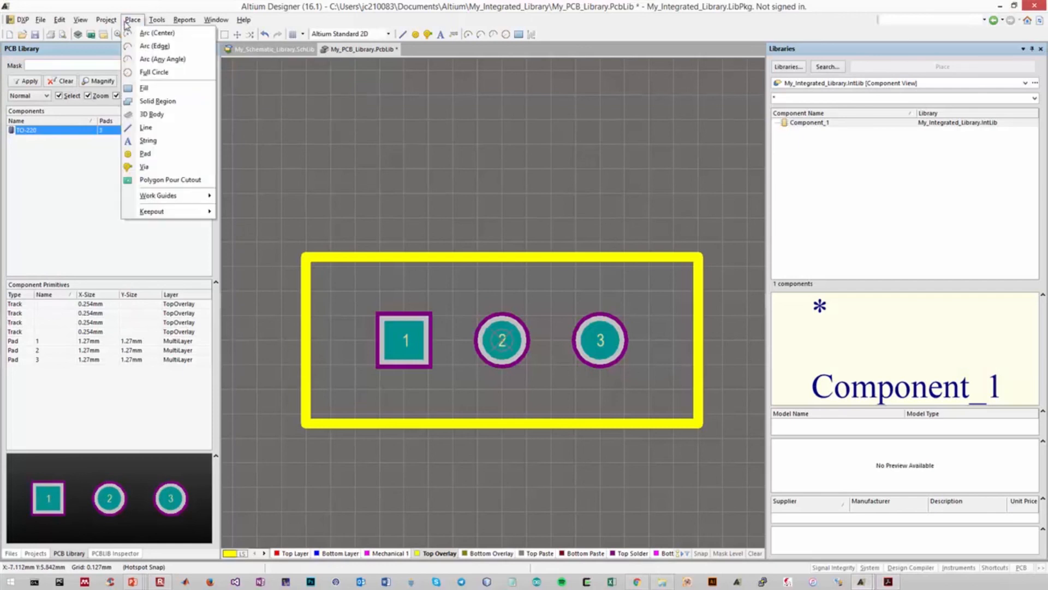
pyautogui.click(143, 102)
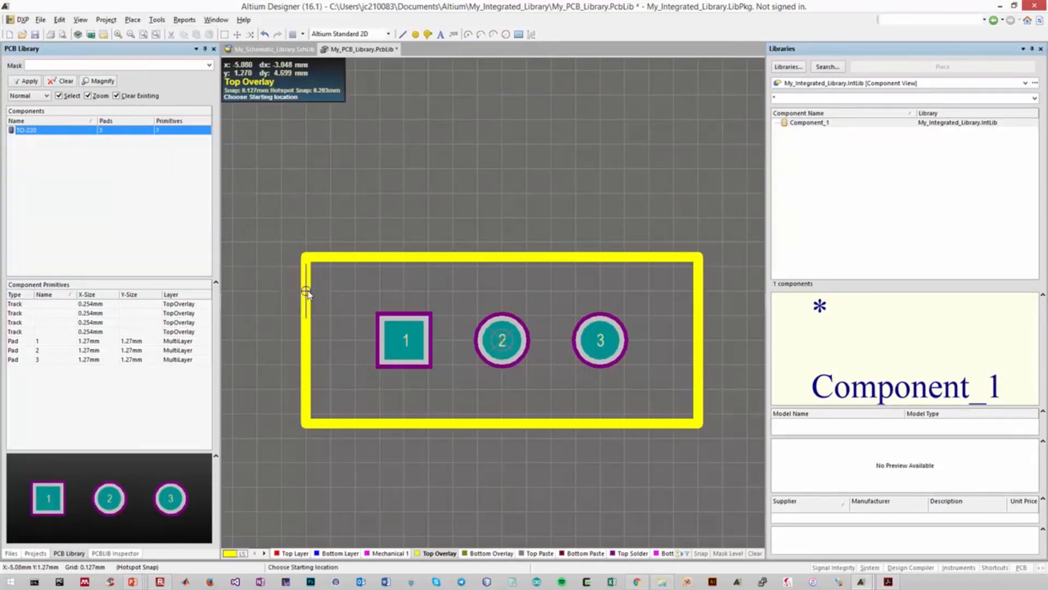
pyautogui.click(306, 291)
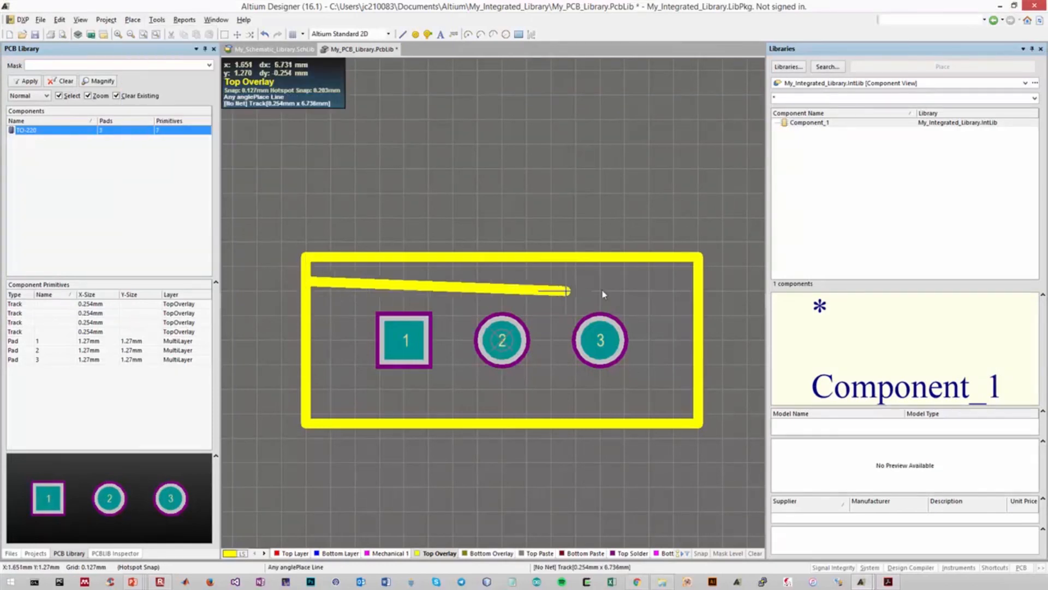
pyautogui.click(697, 298)
pyautogui.rightClick(684, 390)
pyautogui.rightClick(479, 462)
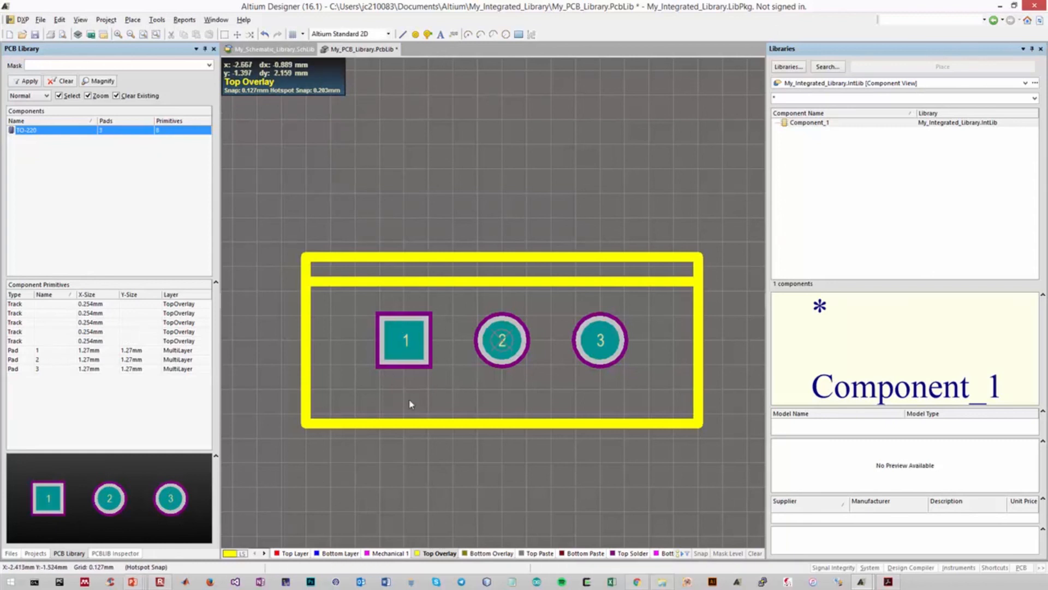
pyautogui.click(41, 20)
pyautogui.click(75, 158)
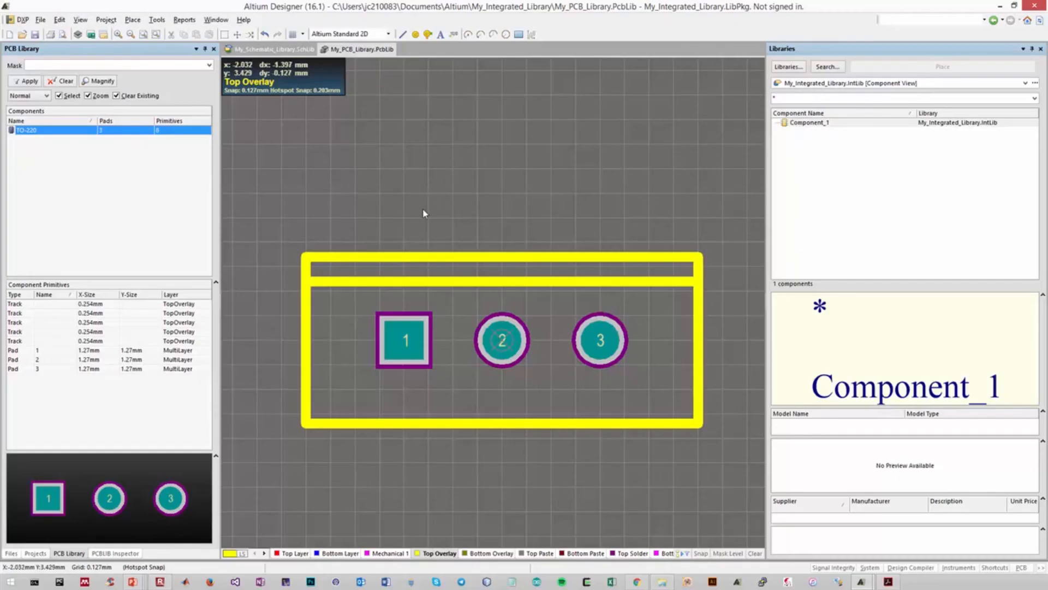
# Open My_Schematic_Library.SchLib and enlarge the model list by shrinking the aliases and pins sections
pyautogui.click(271, 49)
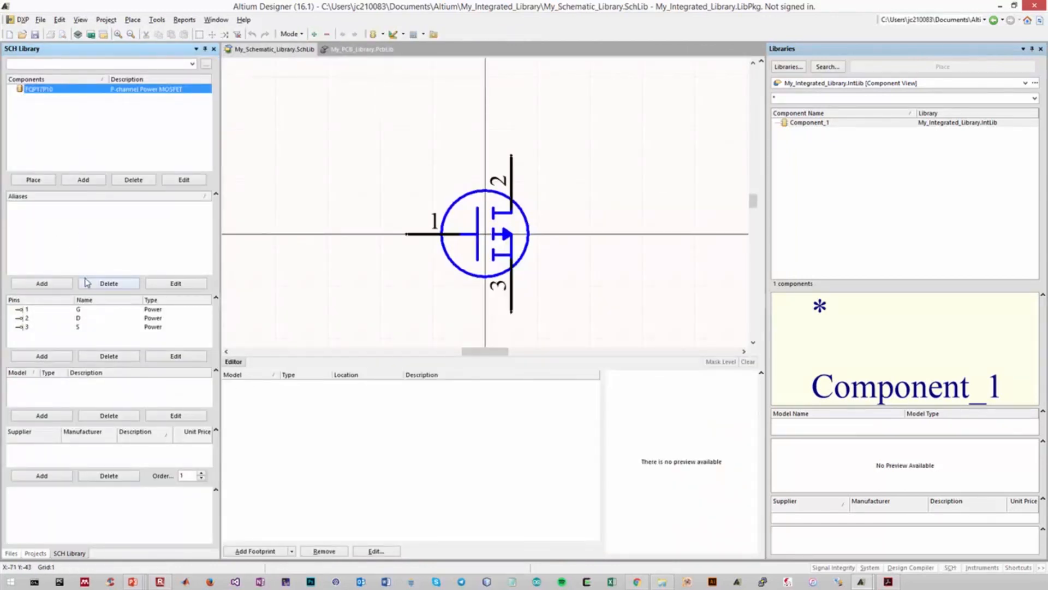
pyautogui.moveTo(98, 293); pyautogui.dragTo(97, 246)
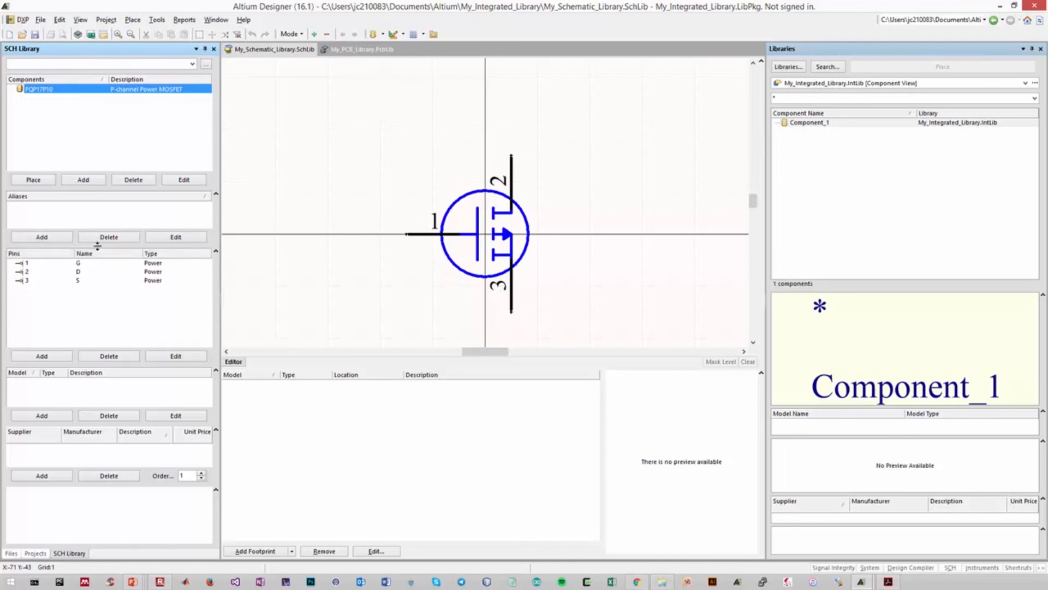
pyautogui.moveTo(100, 343); pyautogui.dragTo(101, 300)
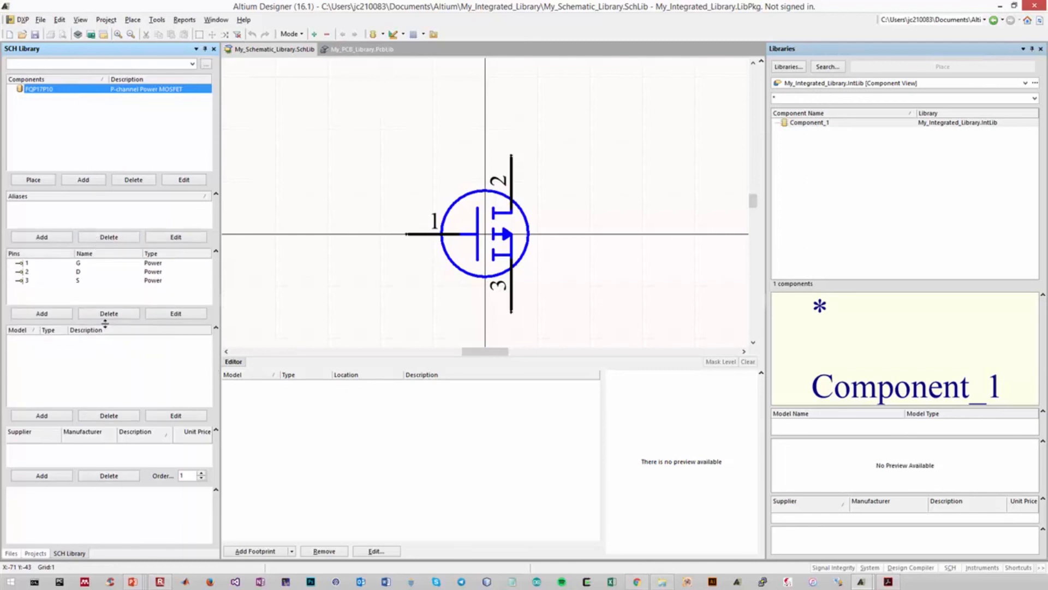
# Add a Footprint model to the FQP17P10 component, choosing TO-220 from My_PCB_Library.PcbLib
pyautogui.click(53, 417)
pyautogui.click(521, 284)
pyautogui.click(524, 293)
pyautogui.click(529, 319)
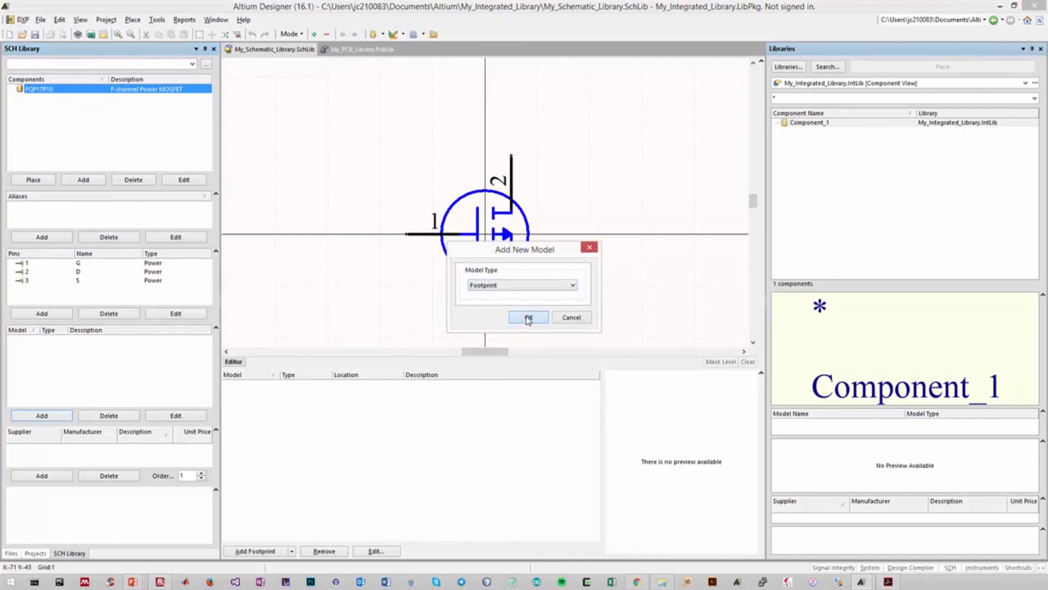
pyautogui.moveTo(385, 130); pyautogui.dragTo(473, 139)
pyautogui.click(552, 163)
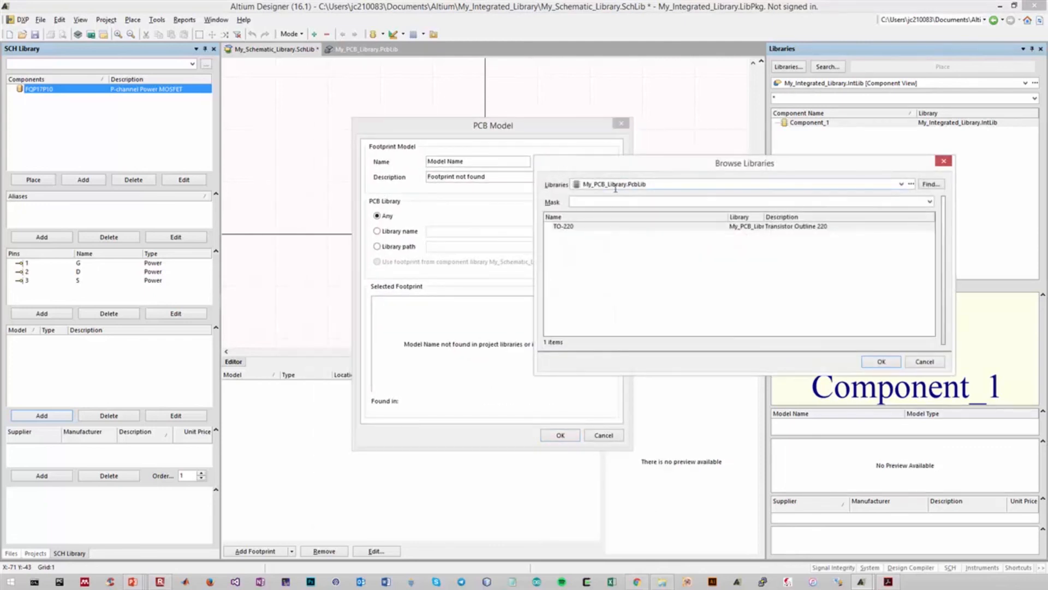
pyautogui.click(692, 227)
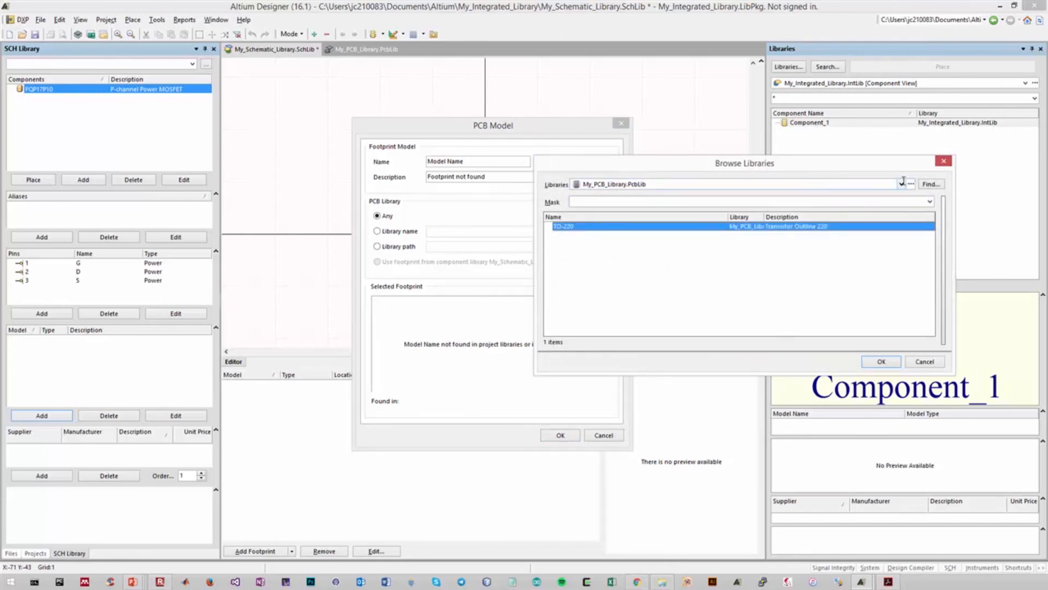
pyautogui.click(891, 184)
pyautogui.click(683, 277)
pyautogui.click(881, 362)
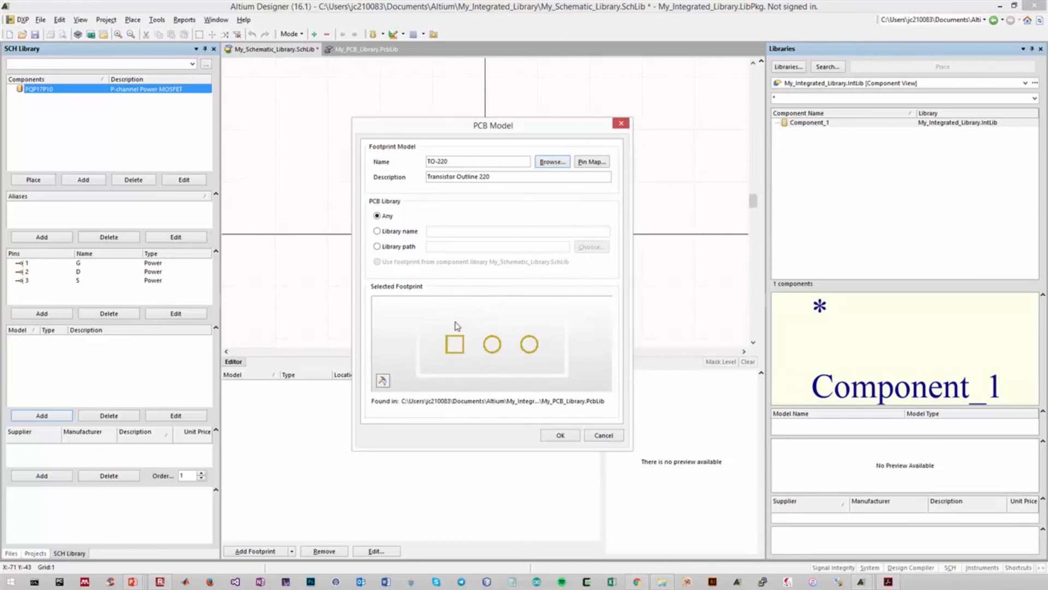
pyautogui.click(555, 439)
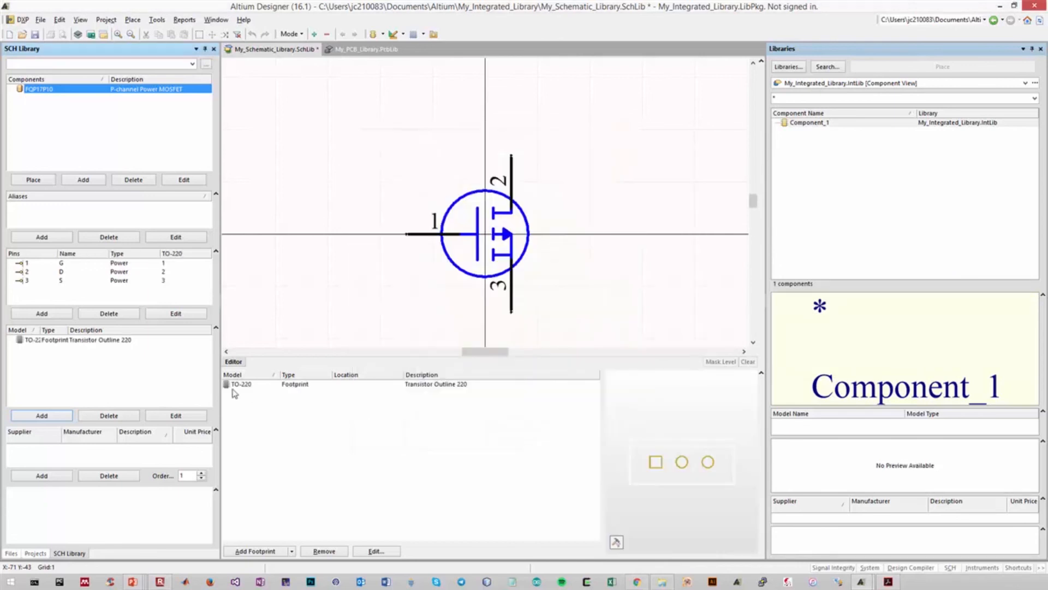
# Examine how component pins G, D and S map to the TO-220 footprint's pads
pyautogui.click(175, 263)
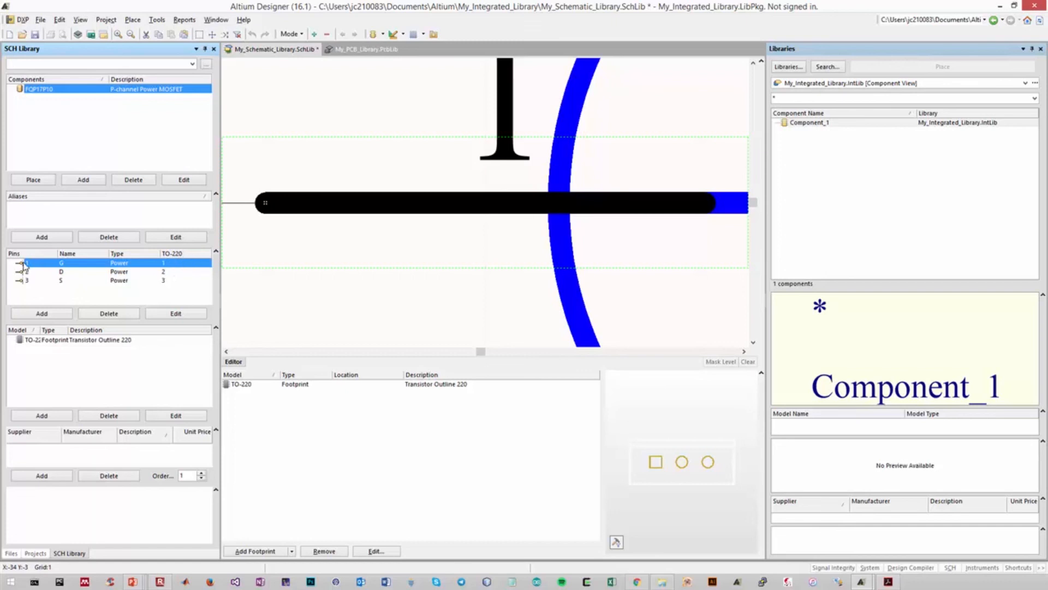
pyautogui.click(183, 275)
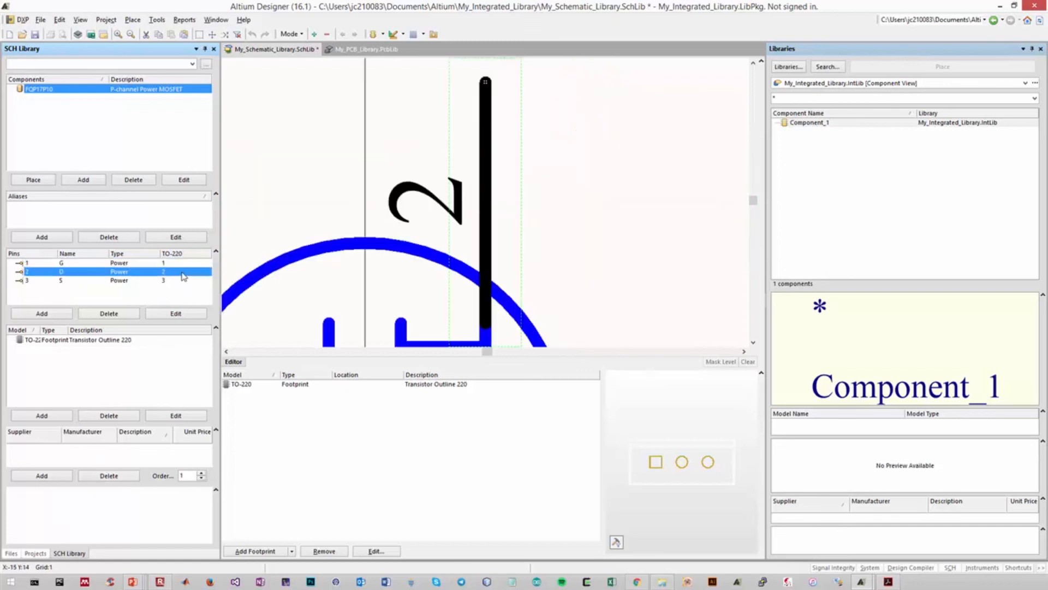
pyautogui.press('Down')
pyautogui.press('Up')
pyautogui.press('Up')
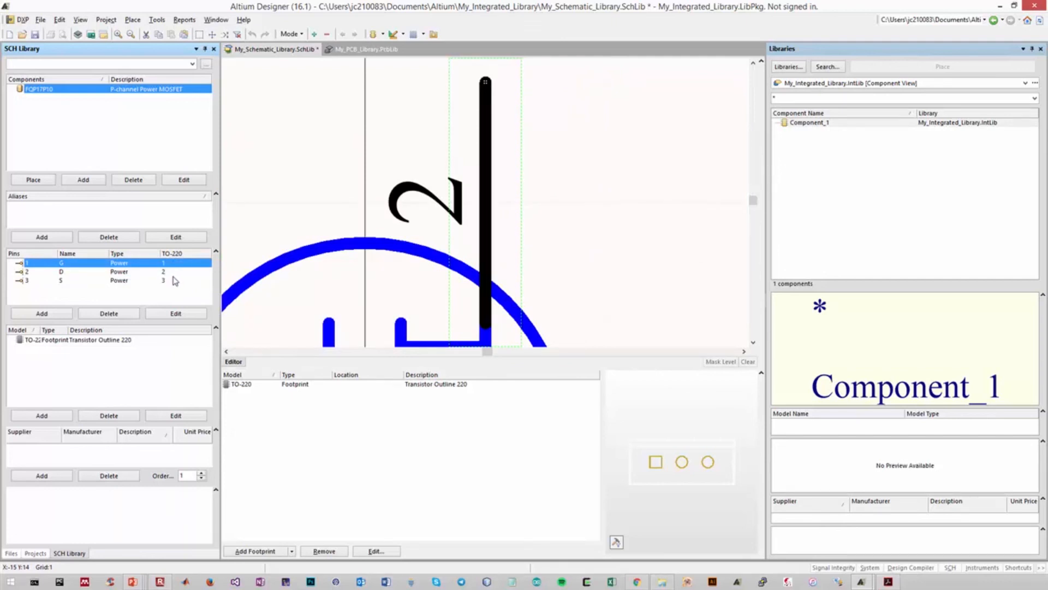
pyautogui.click(177, 271)
pyautogui.click(202, 281)
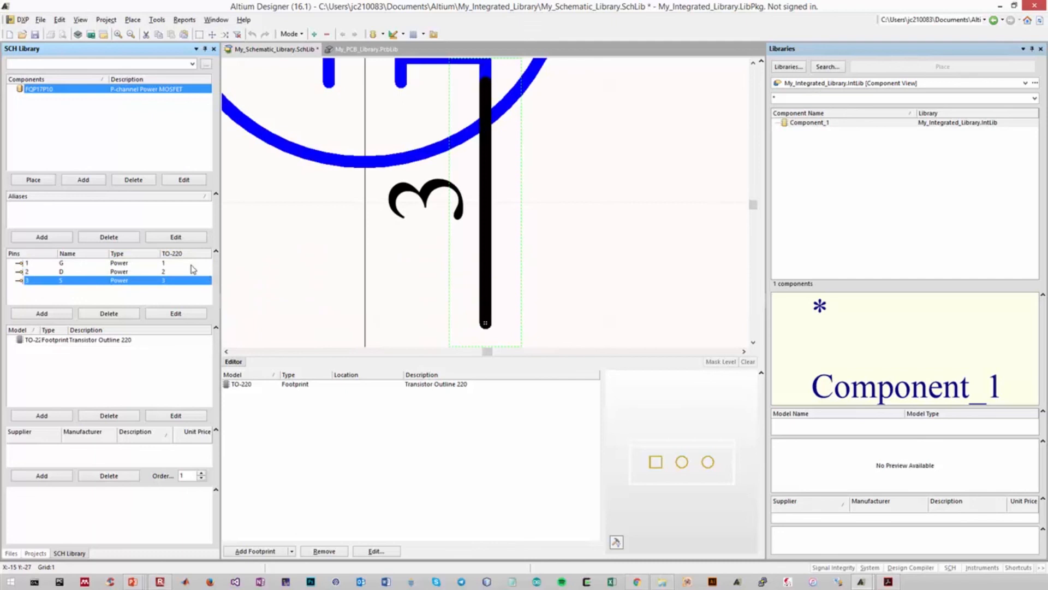
pyautogui.click(192, 264)
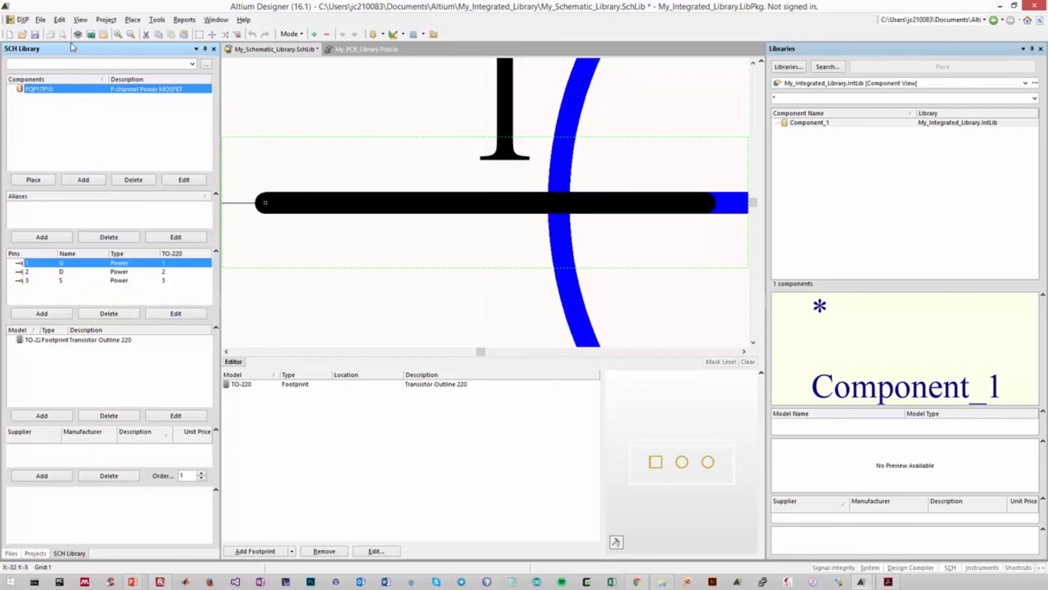
# Save My_Schematic_Library.SchLib and compile the integrated library project My_Integrated_Library.LibPkg
pyautogui.click(41, 19)
pyautogui.click(79, 159)
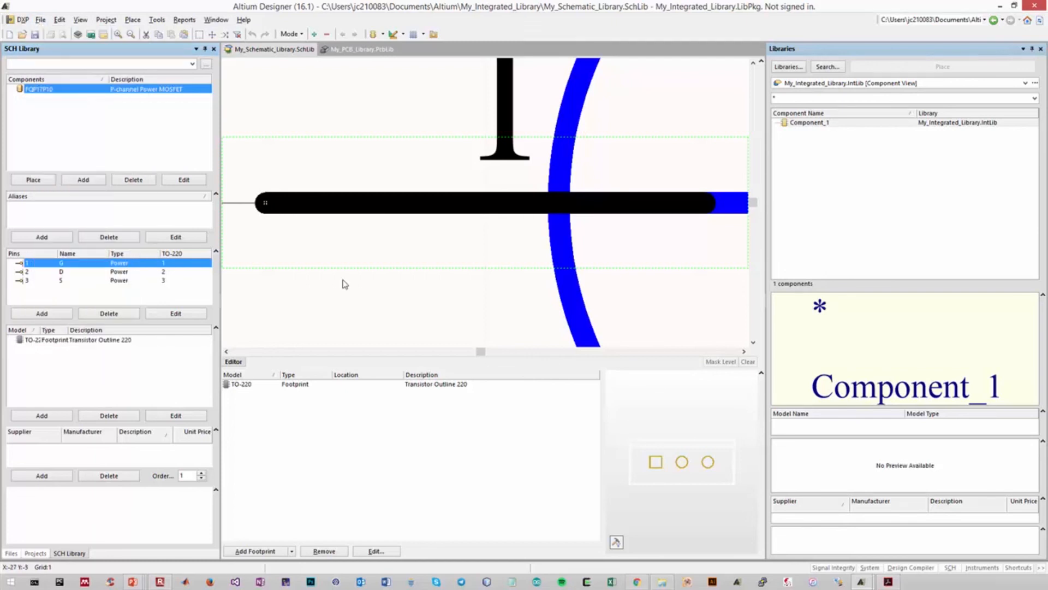
pyautogui.click(40, 555)
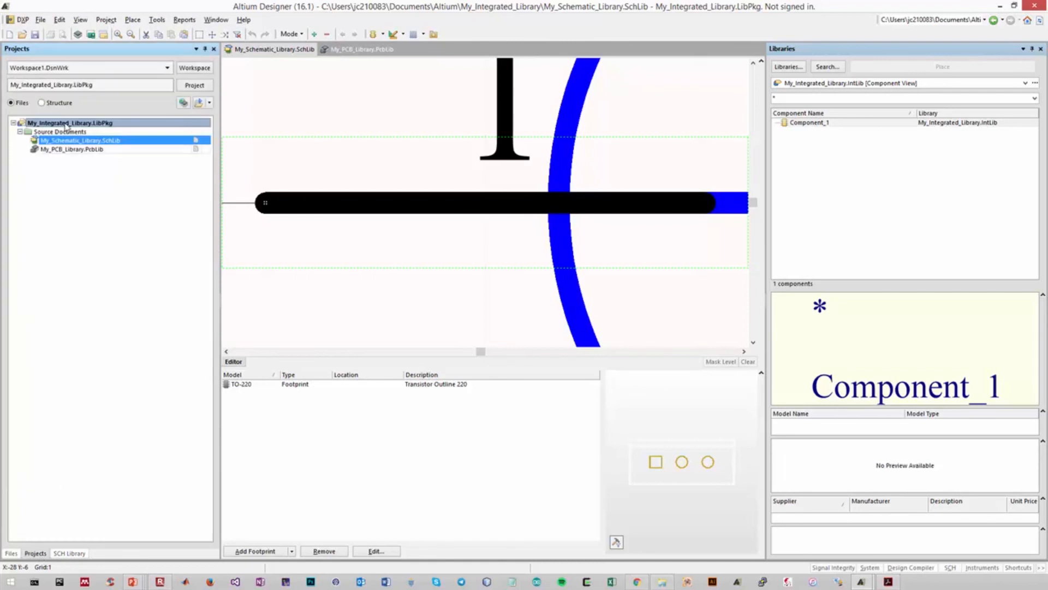
pyautogui.rightClick(84, 124)
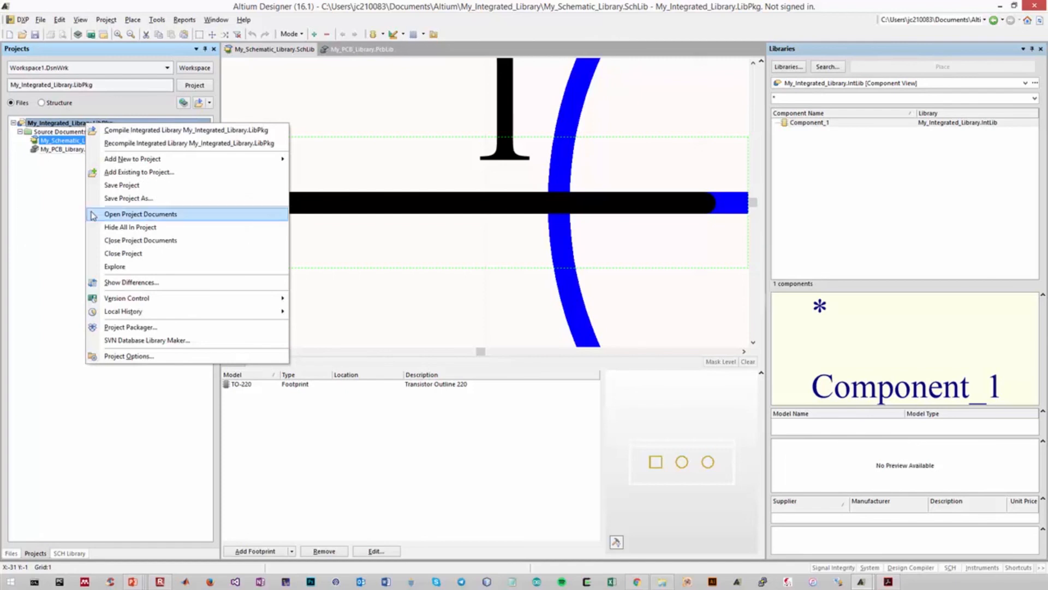
pyautogui.click(128, 131)
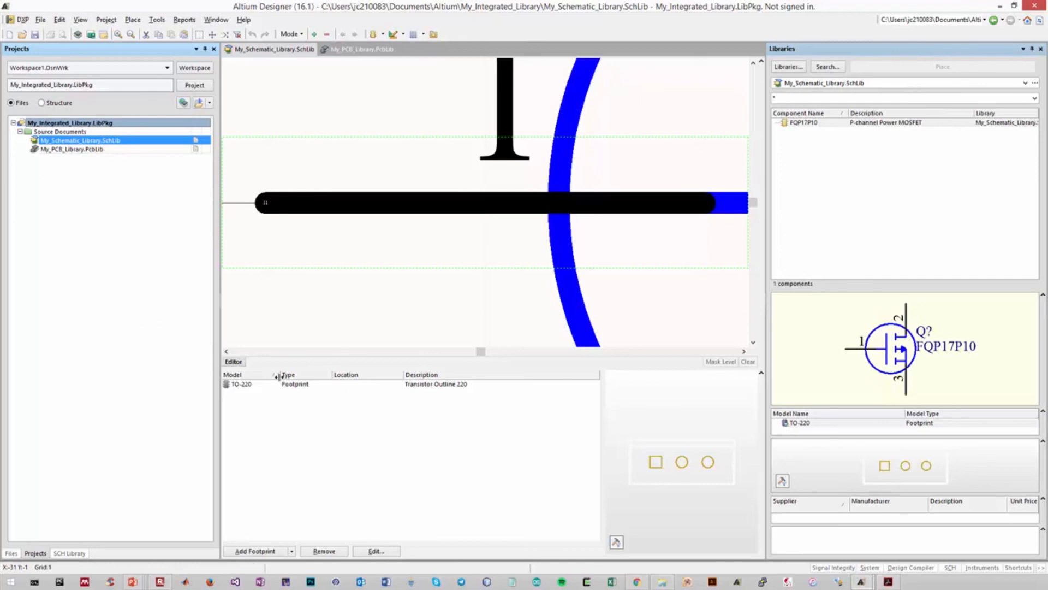
# View the FQP17P10 component's symbol and footprint in the component view of My_Integrated_Library.IntLib
pyautogui.click(872, 83)
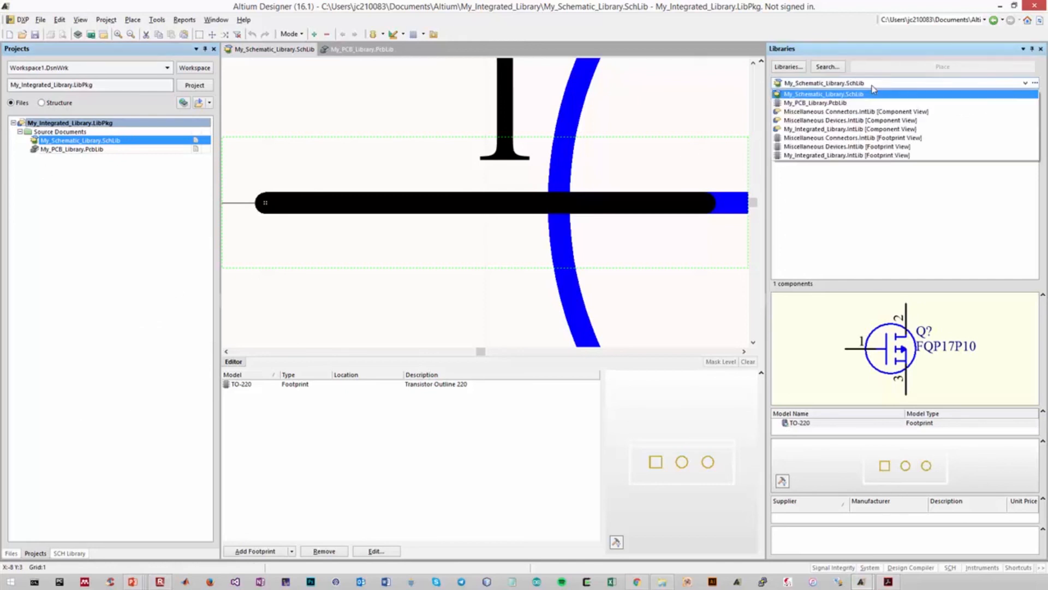
pyautogui.click(850, 130)
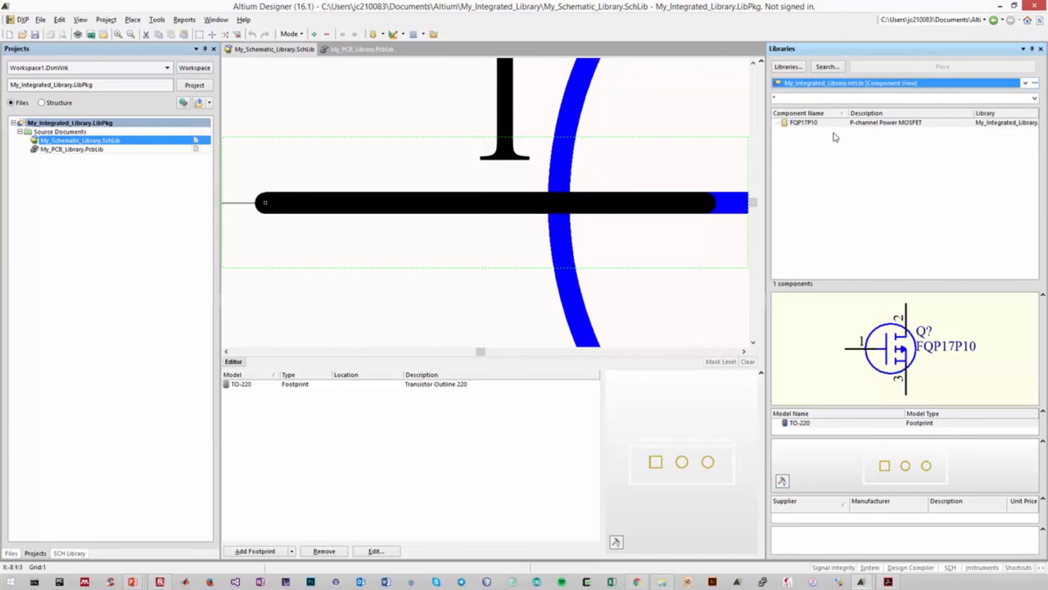
pyautogui.click(828, 125)
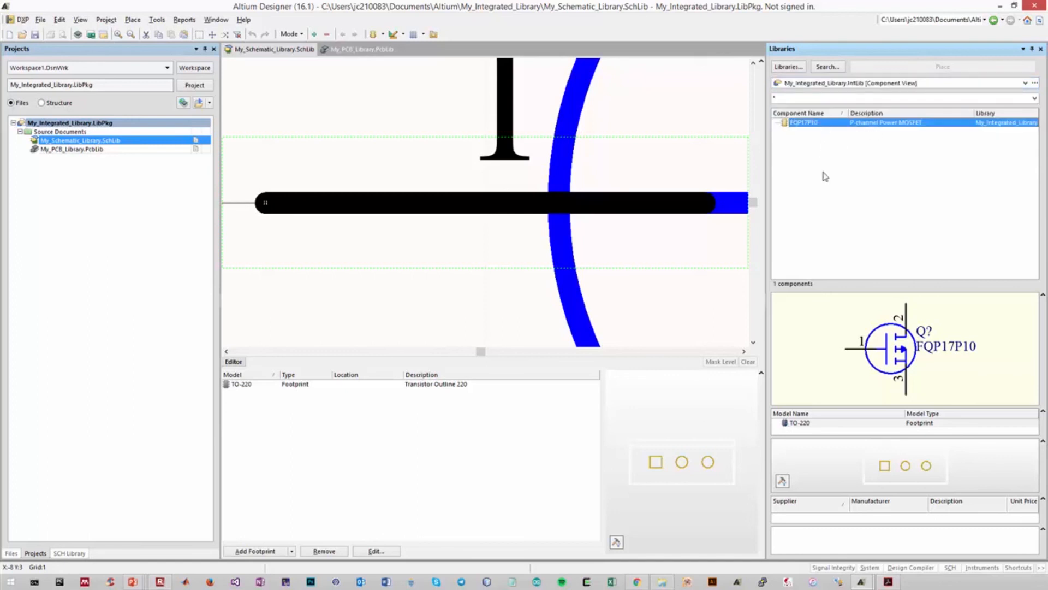